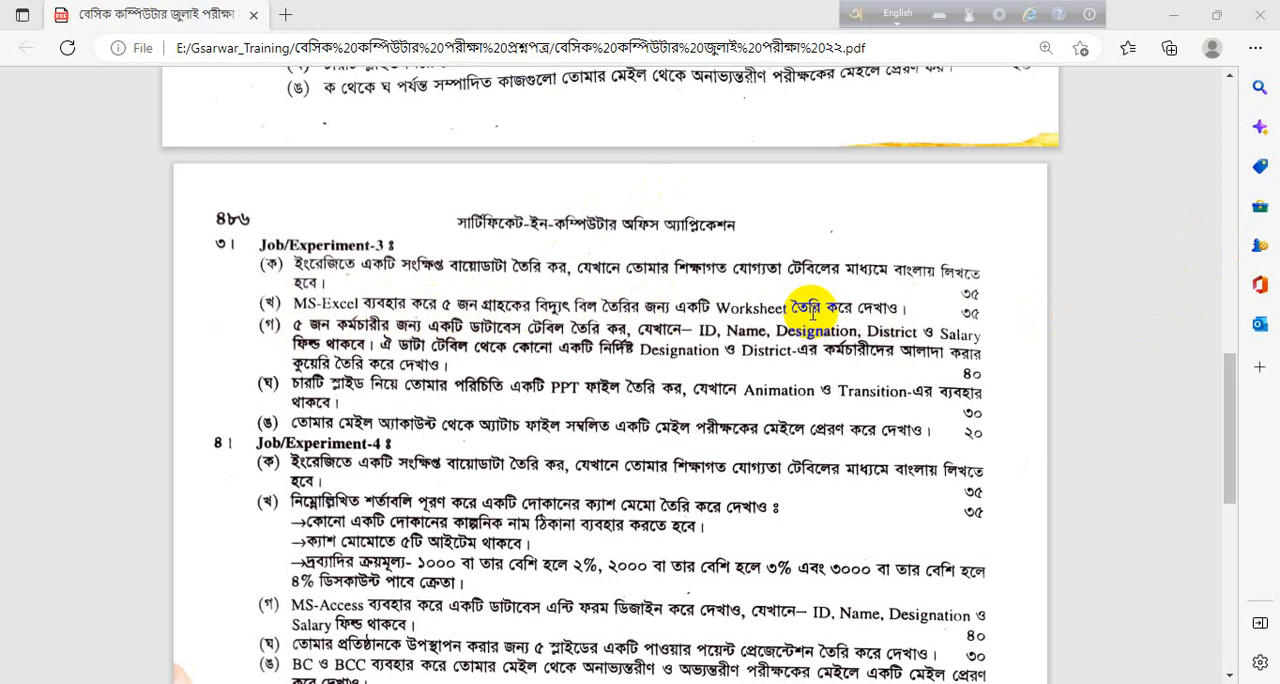
Switch from the question PDF to the Excel workbook and enter the heading "Customer Name" in cell A1 of the Question 3 sheet
click(1178, 12)
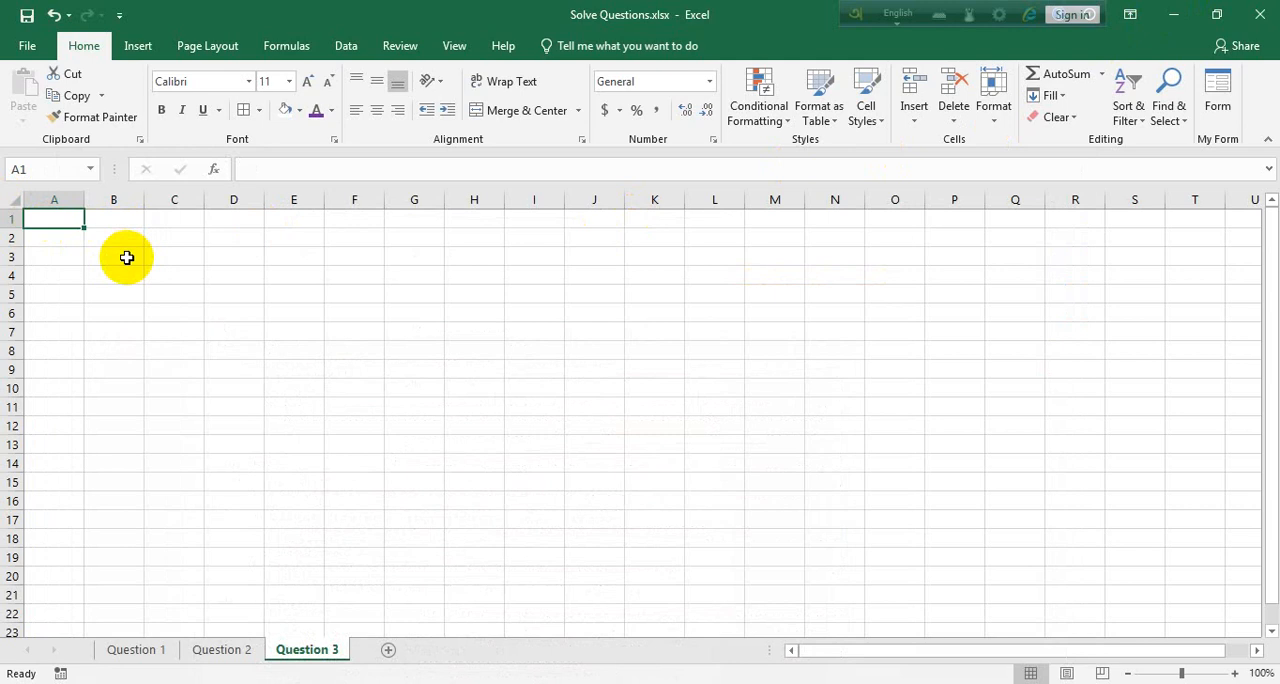
text(a)
key(BackSpace)
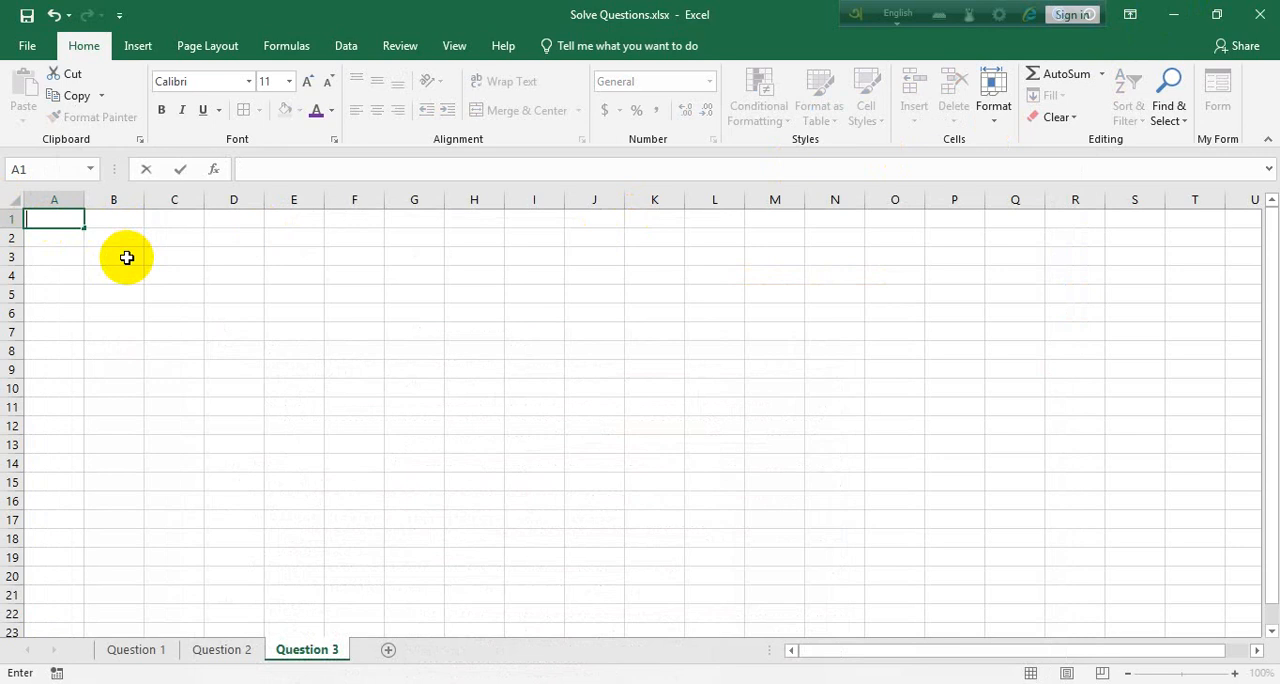
key(alt+e)
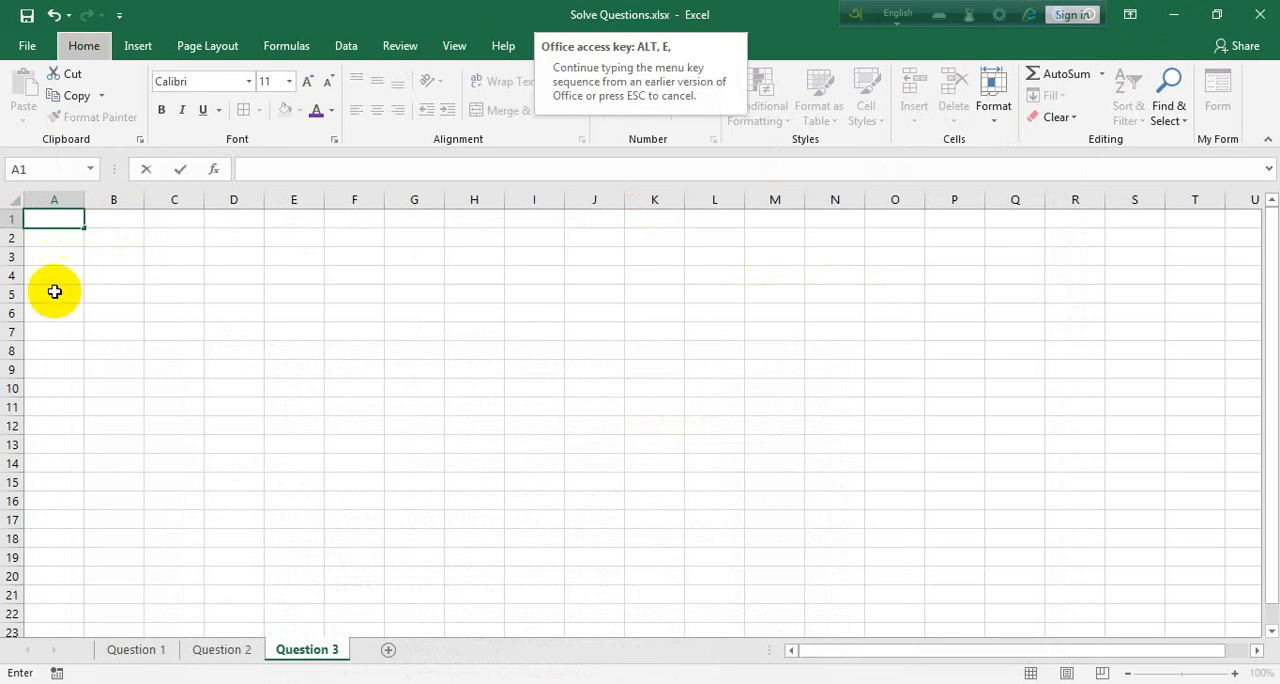
click(78, 222)
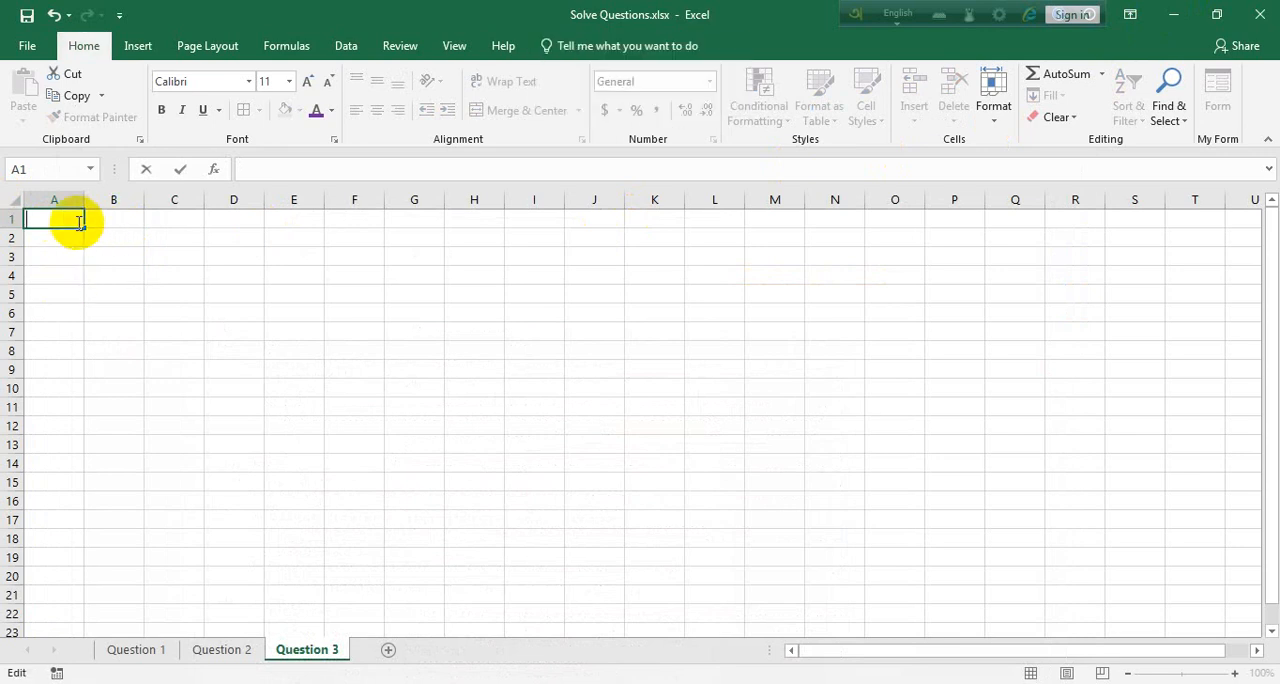
text(‰)
key(BackSpace)
text(Customer Nam)
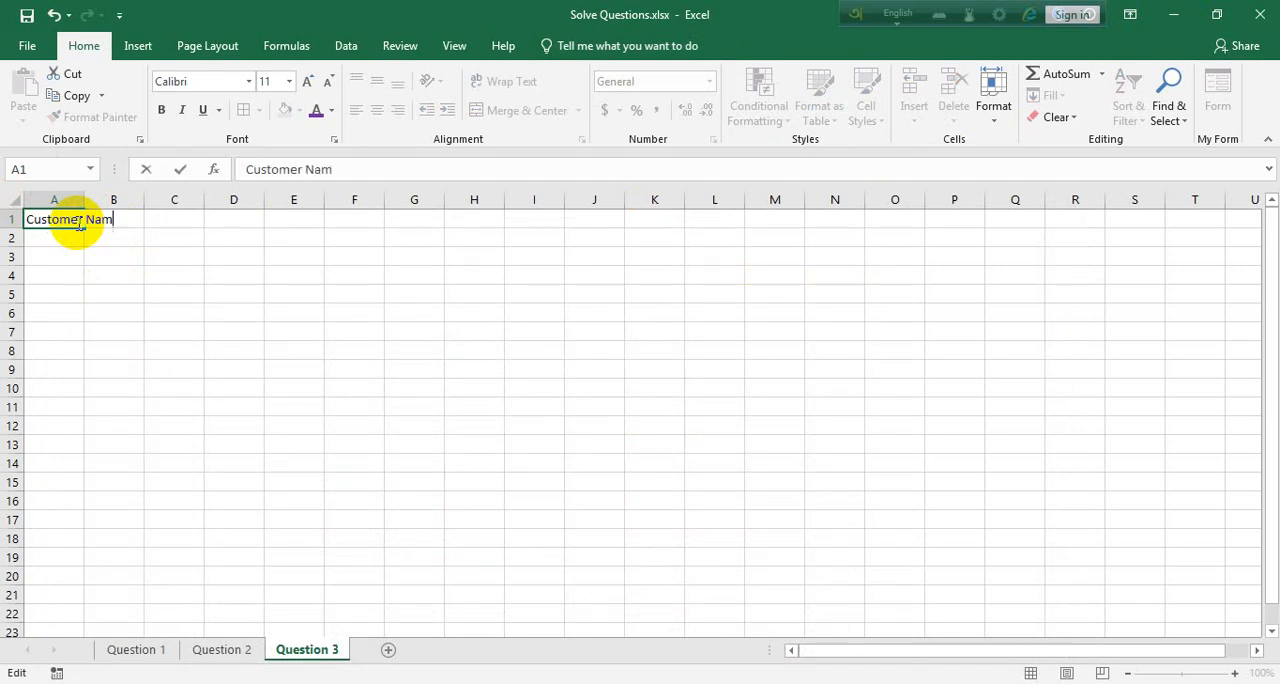
text(e)
key(Tab)
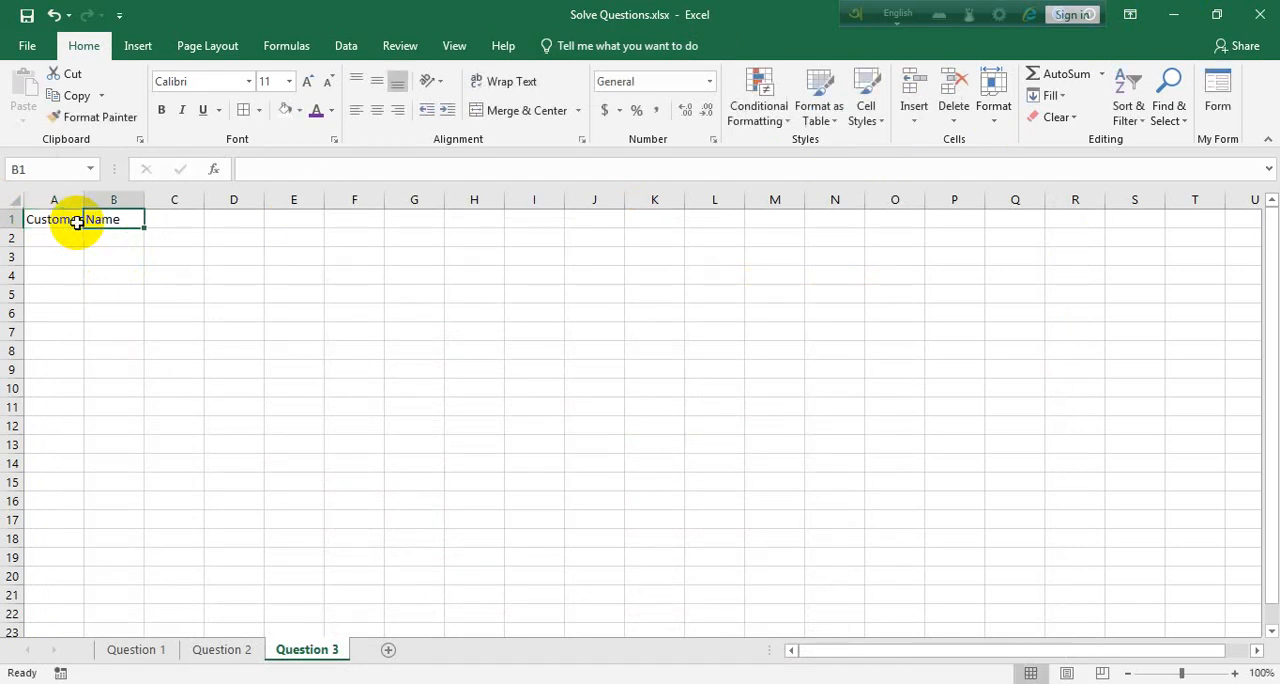
Enter the headings "Meter No" in cell B1 and "Account No" in cell C1
text(Meter No)
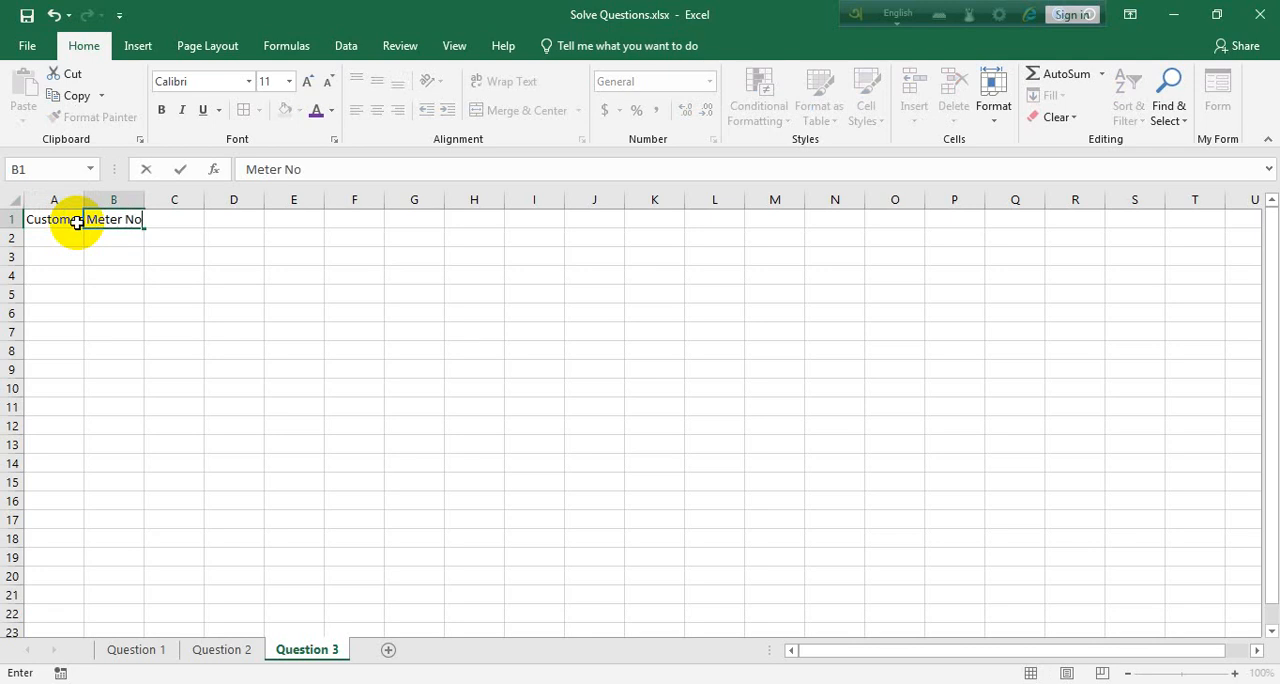
key(Tab)
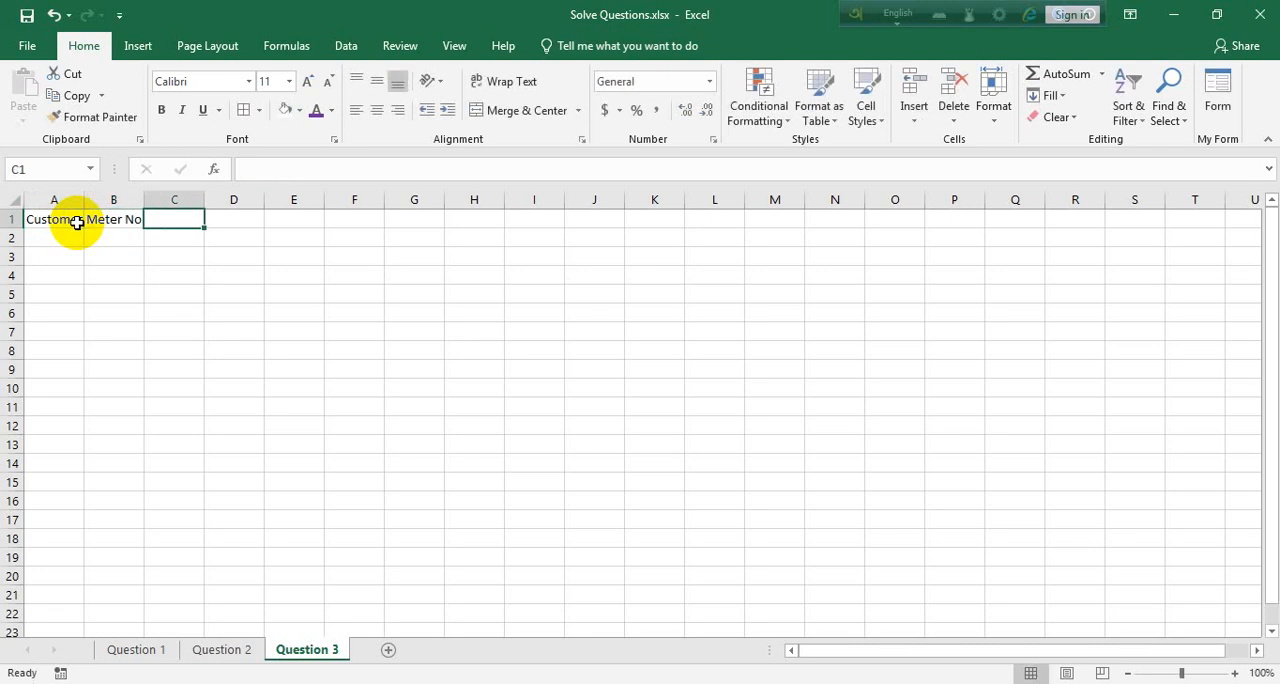
text(Account No)
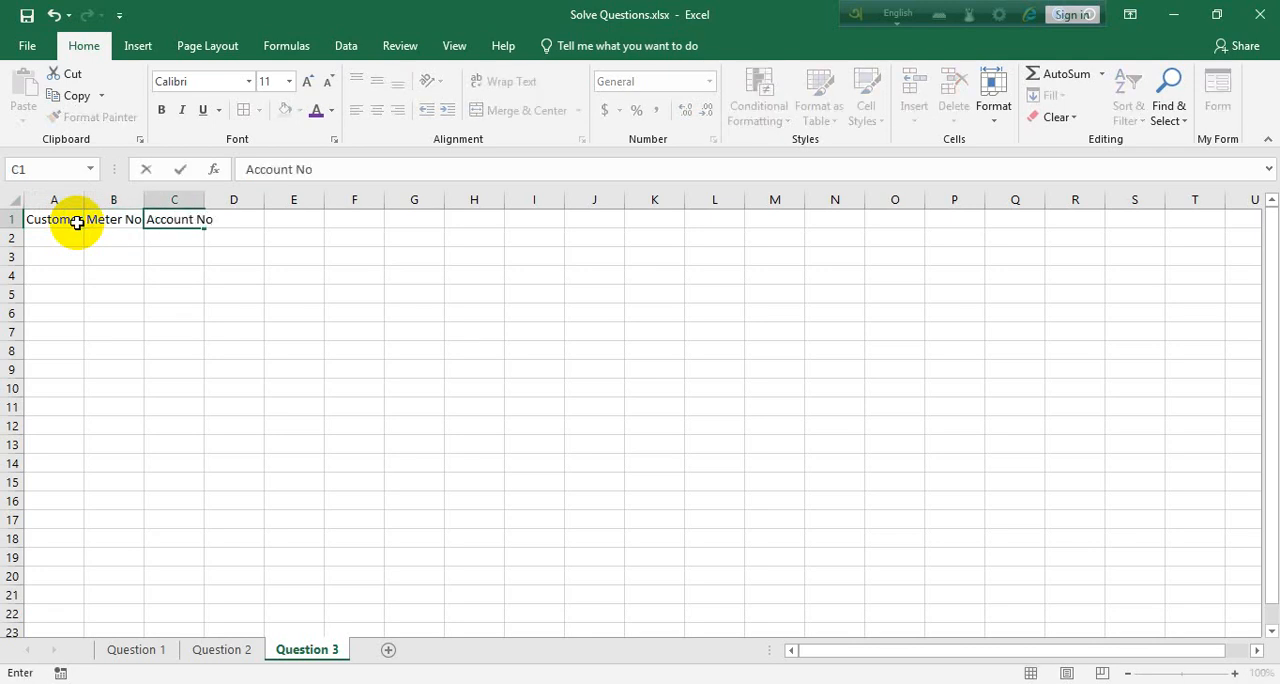
key(Tab)
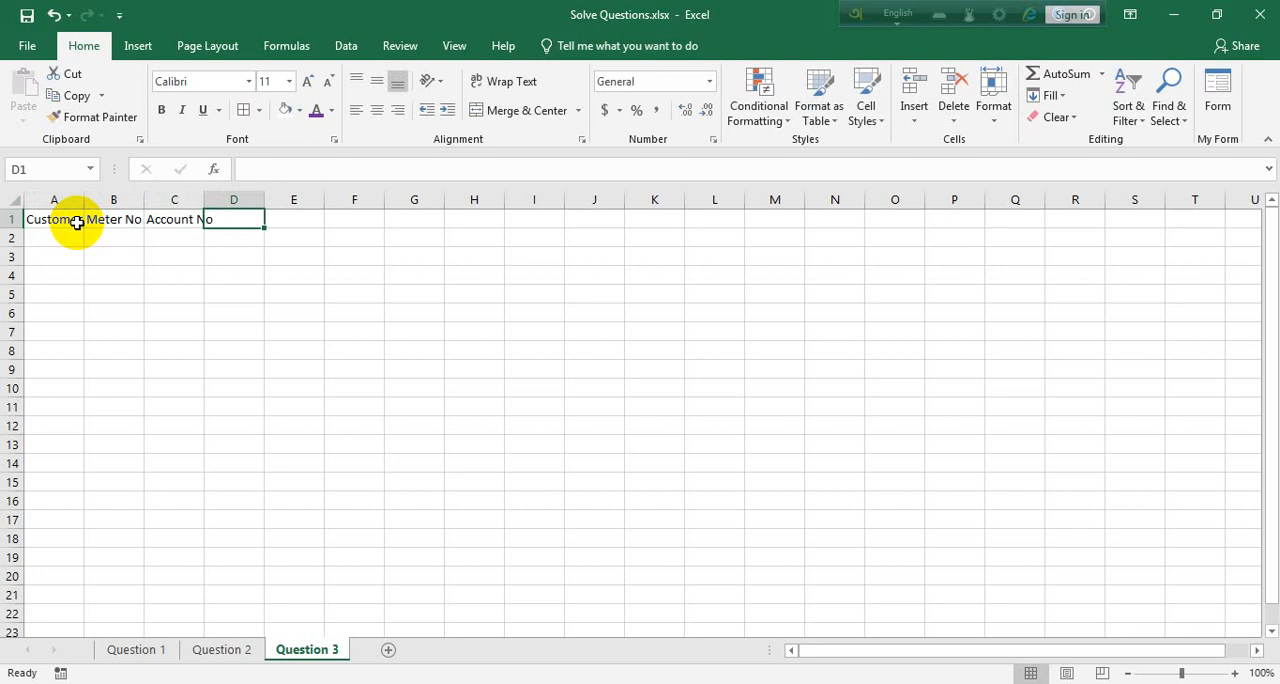
Enter the headings "Present Unit" in cell D1 and "Previous Unit" in cell E1
text(Present Unit)
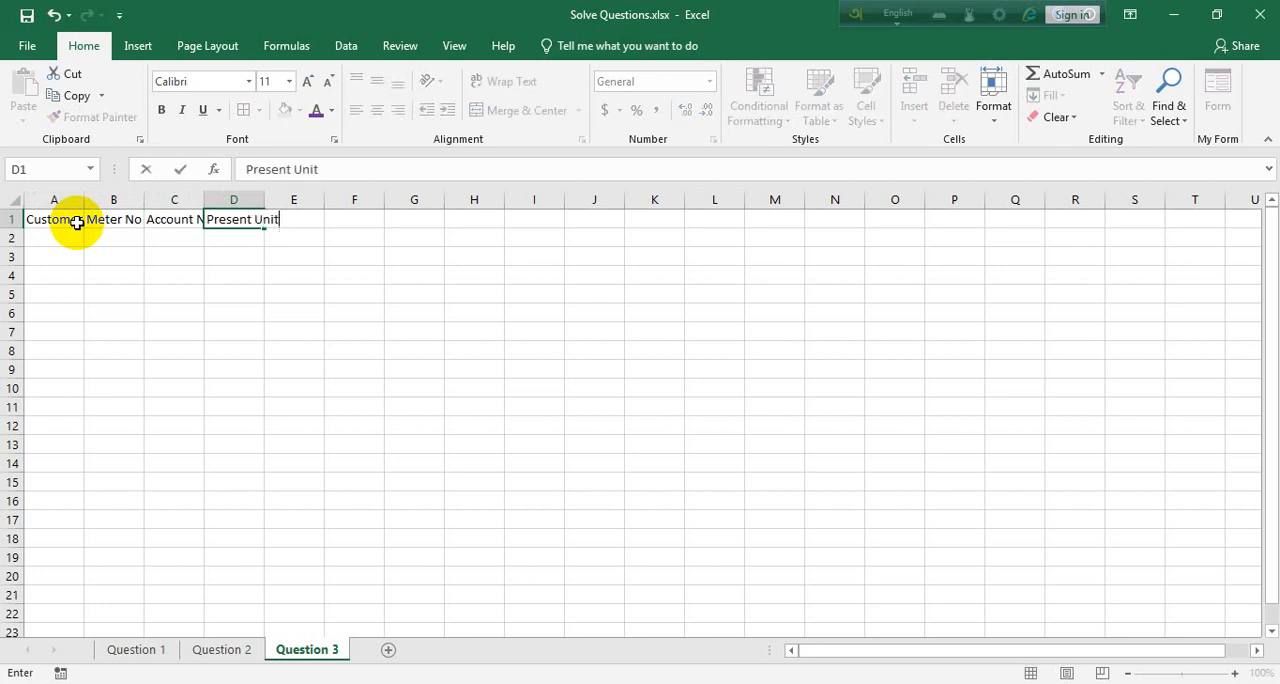
key(Tab)
text(Pre)
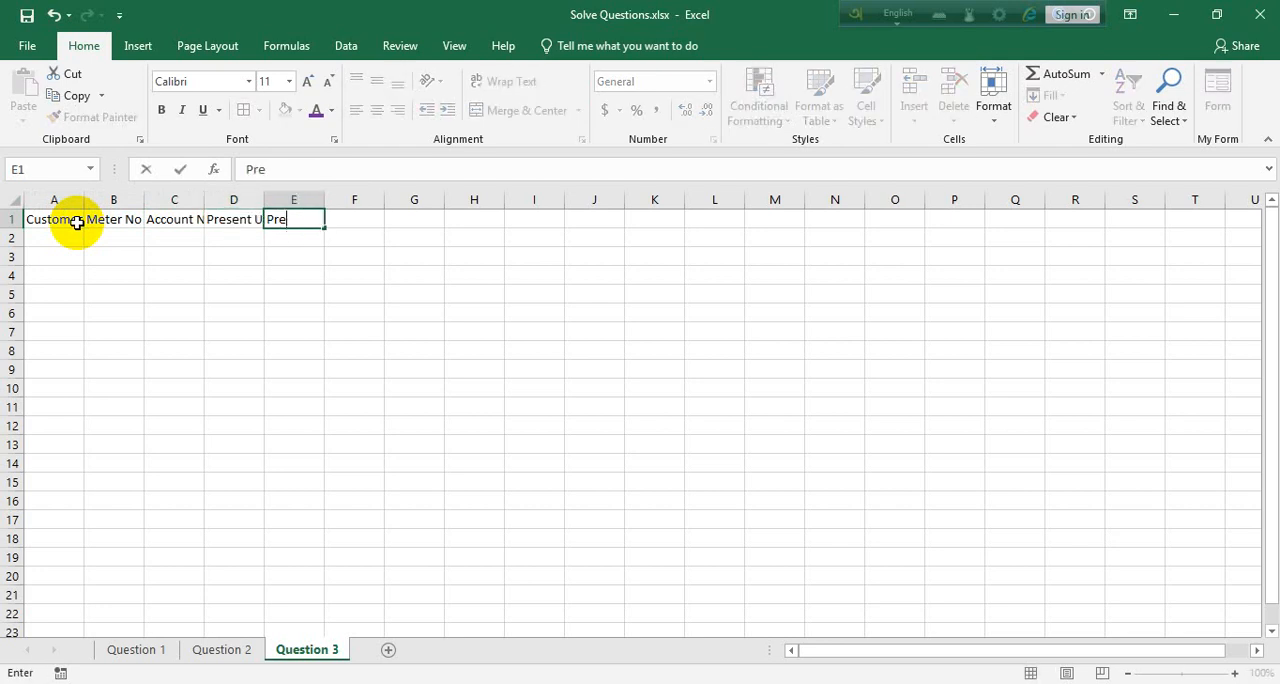
text(vious Unit)
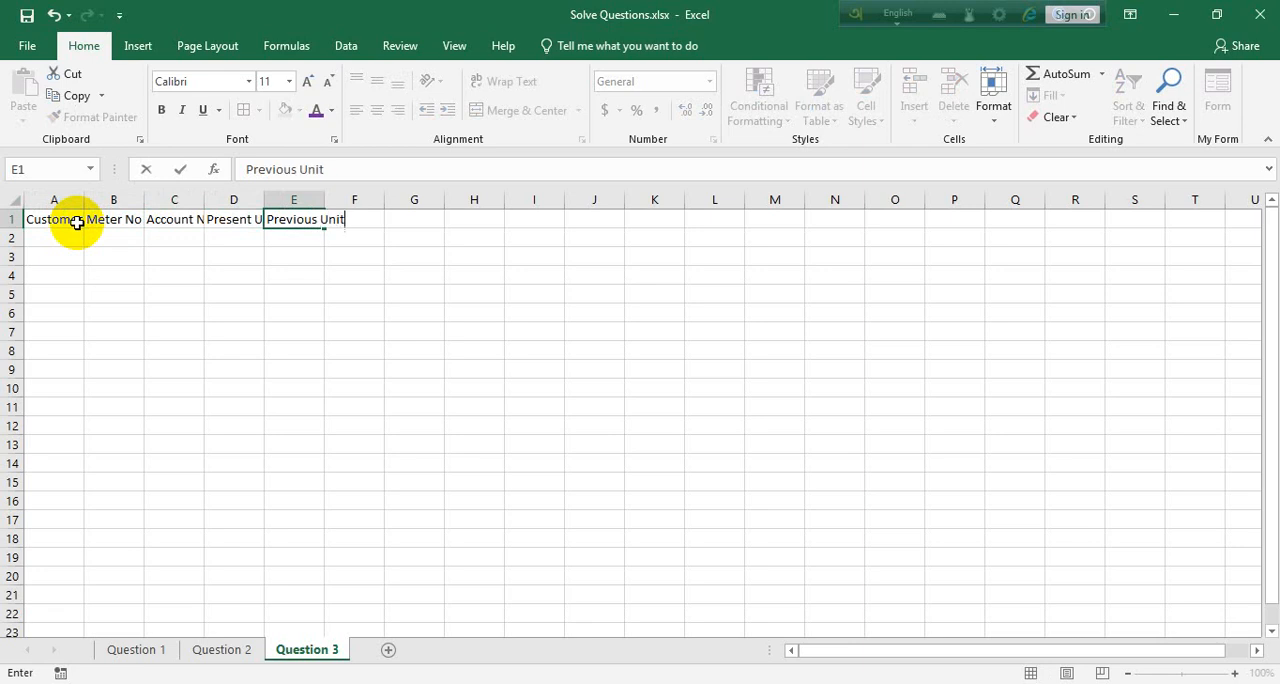
key(Tab)
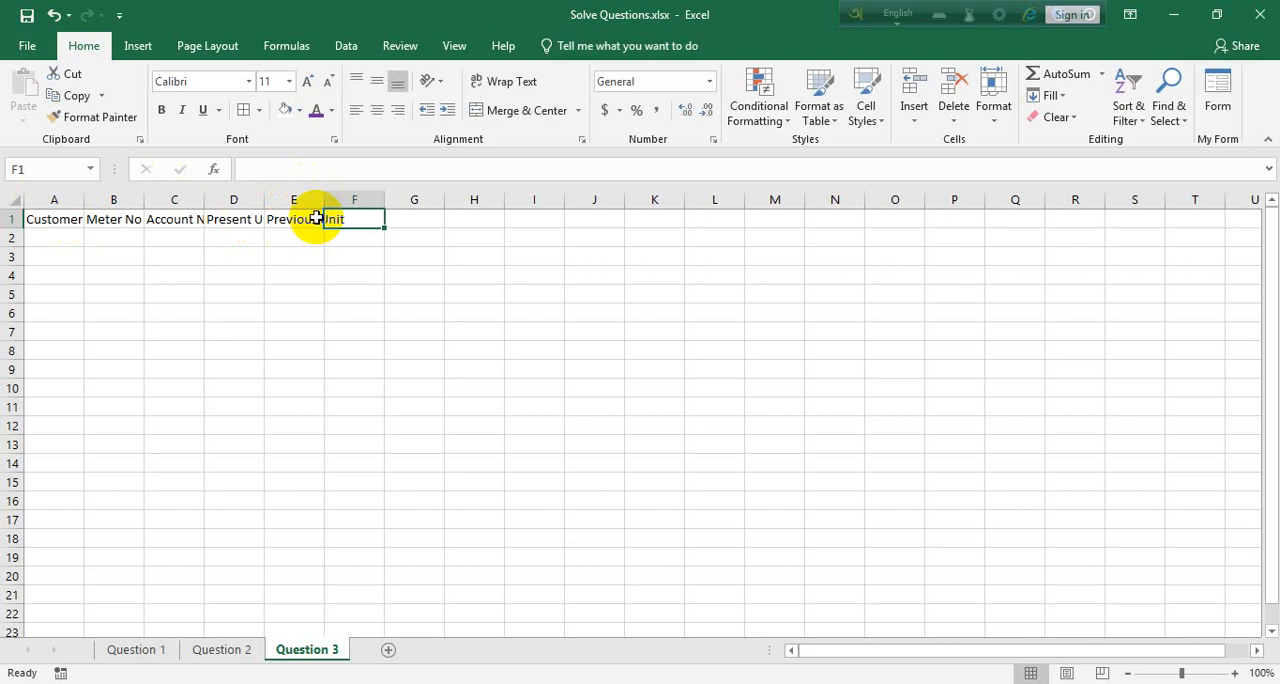
Enter the heading "Used Unit" in cell F1
text(Used )
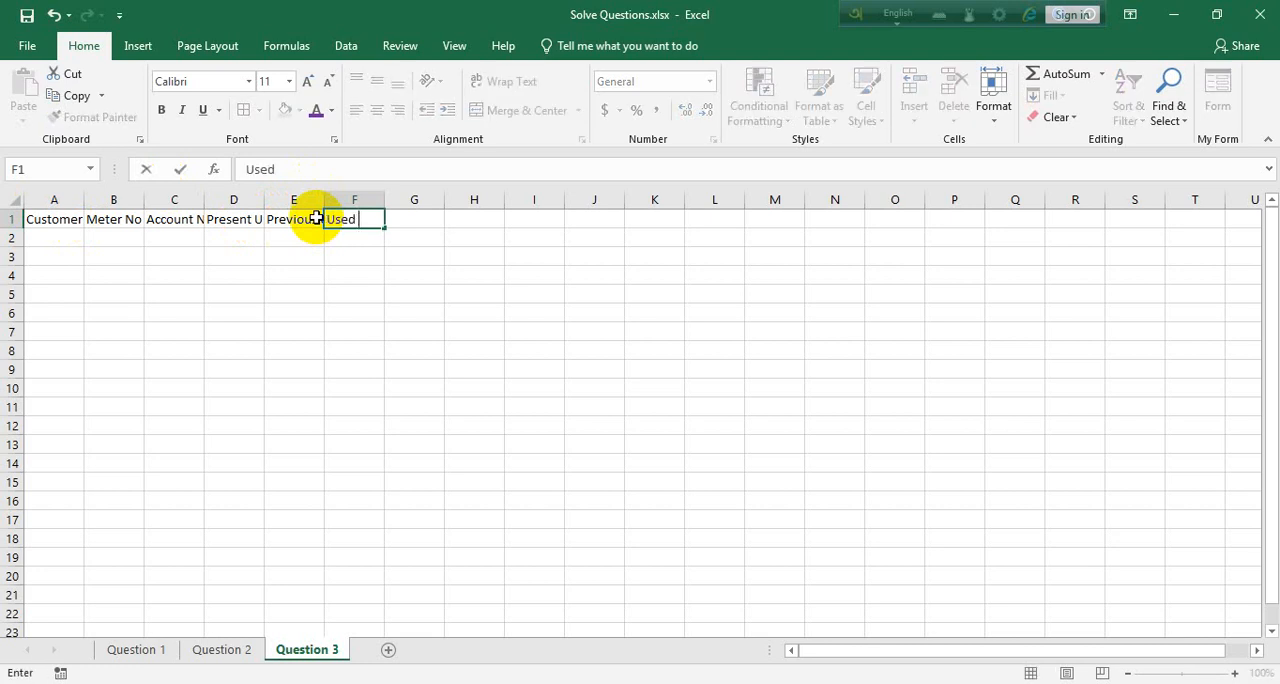
text(Ui)
key(BackSpace)
text(nit)
key(BackSpace)
key(BackSpace)
key(BackSpace)
key(BackSpace)
key(BackSpace)
key(BackSpace)
key(BackSpace)
text(ed Unit)
key(Tab)
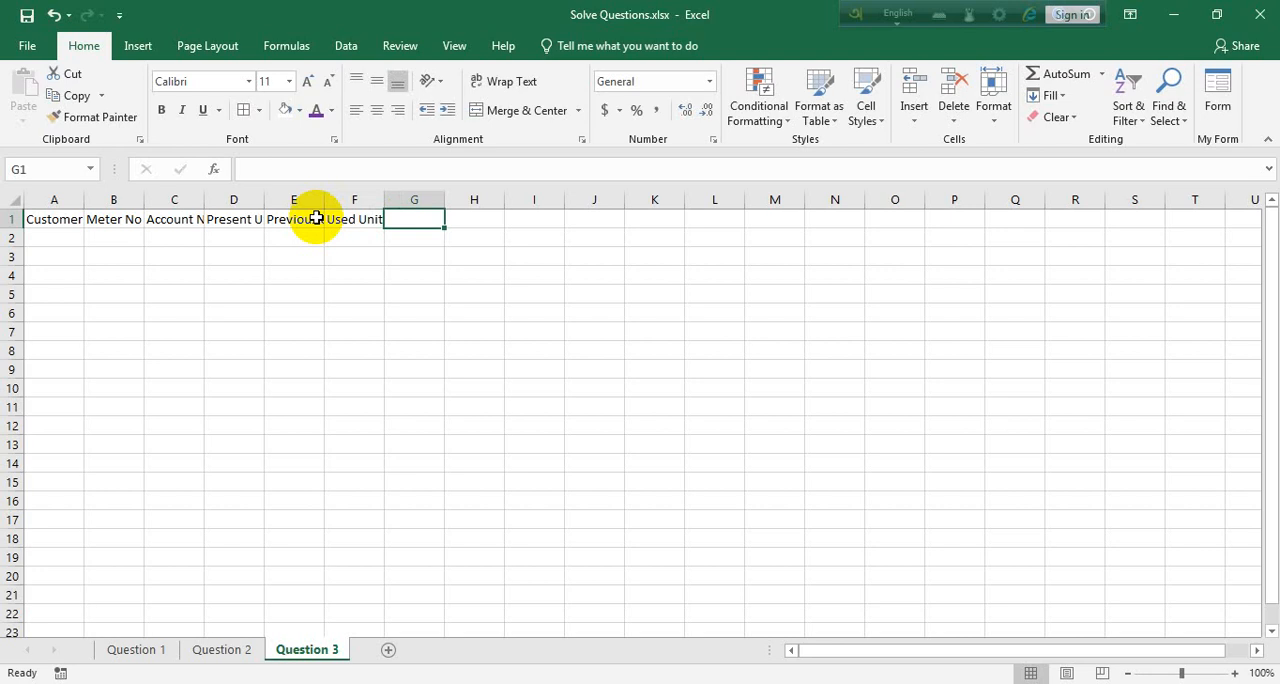
Enter the heading "Unit Rate" in cell G1
text(Units)
key(BackSpace)
key(BackSpace)
key(BackSpace)
key(BackSpace)
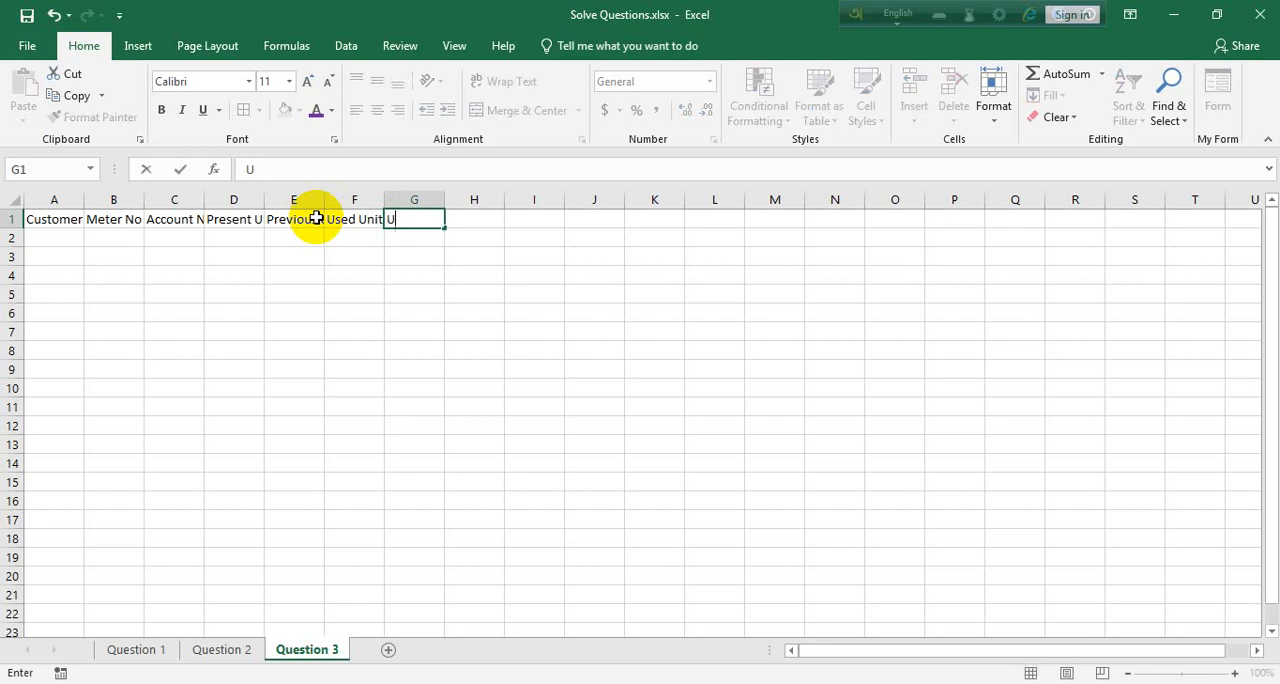
text(nit Rate)
key(Tab)
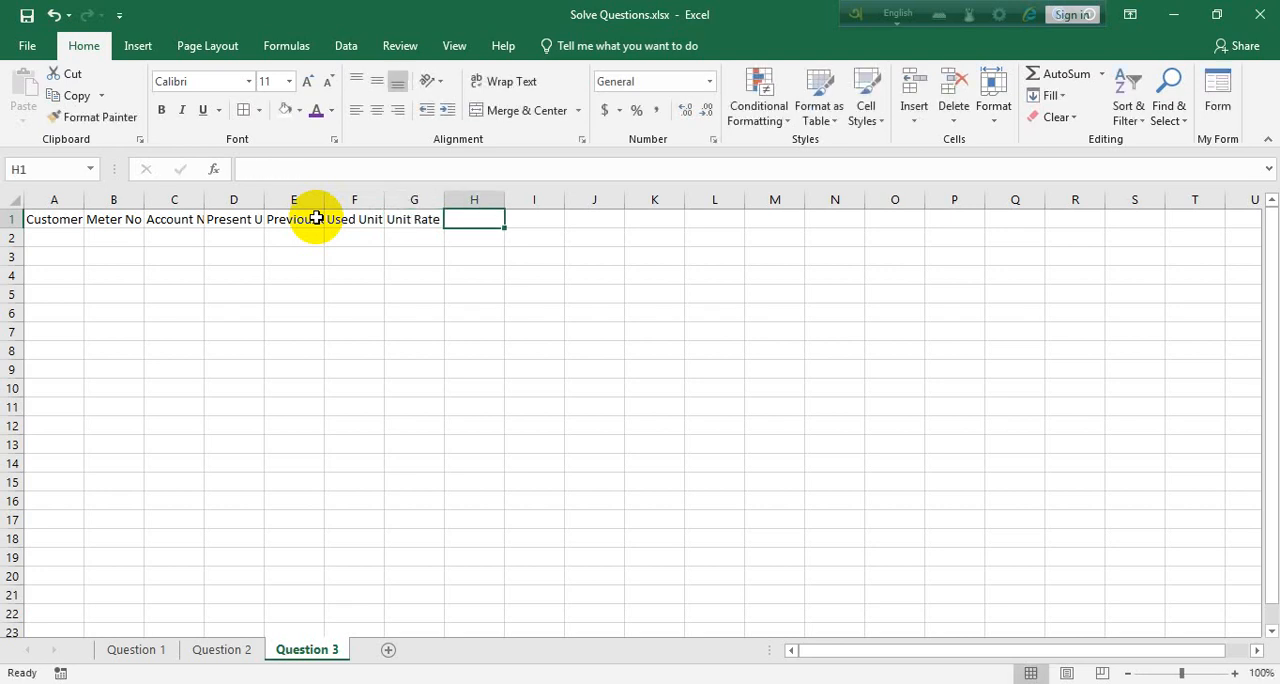
Enter the heading "Total Bill" in cell H1
text(Total )
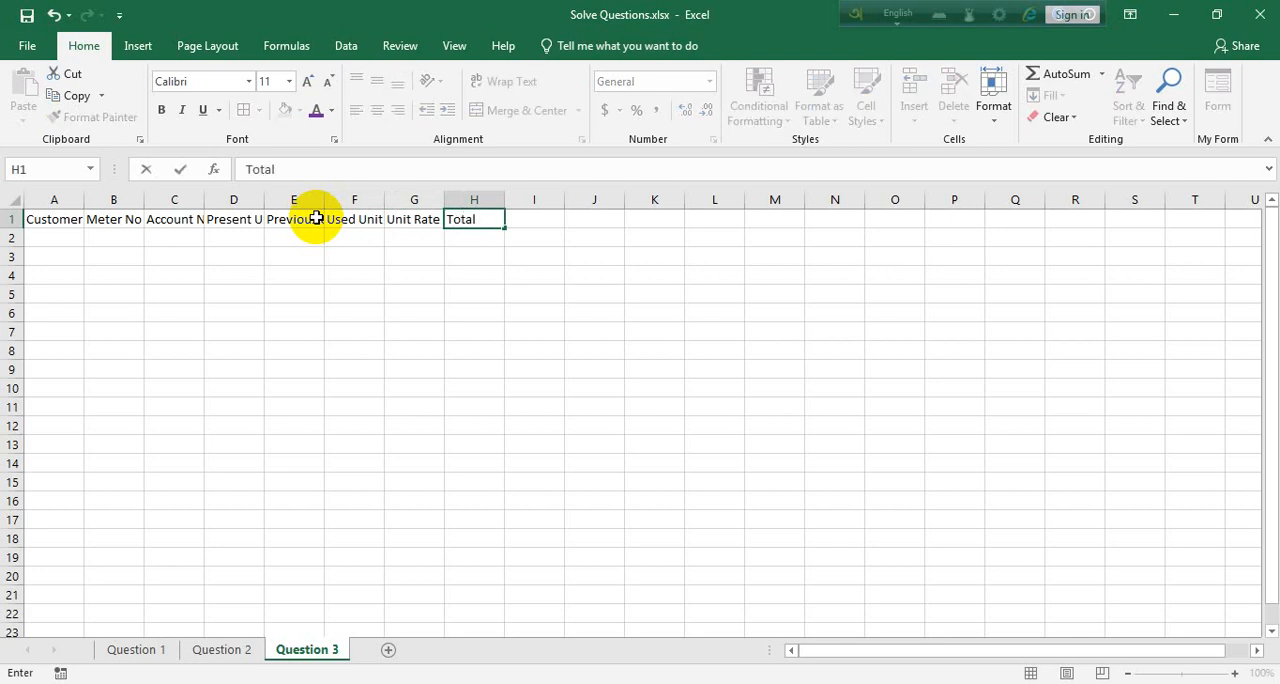
text(Amou)
key(BackSpace)
key(BackSpace)
key(BackSpace)
key(BackSpace)
text(Bill)
key(Tab)
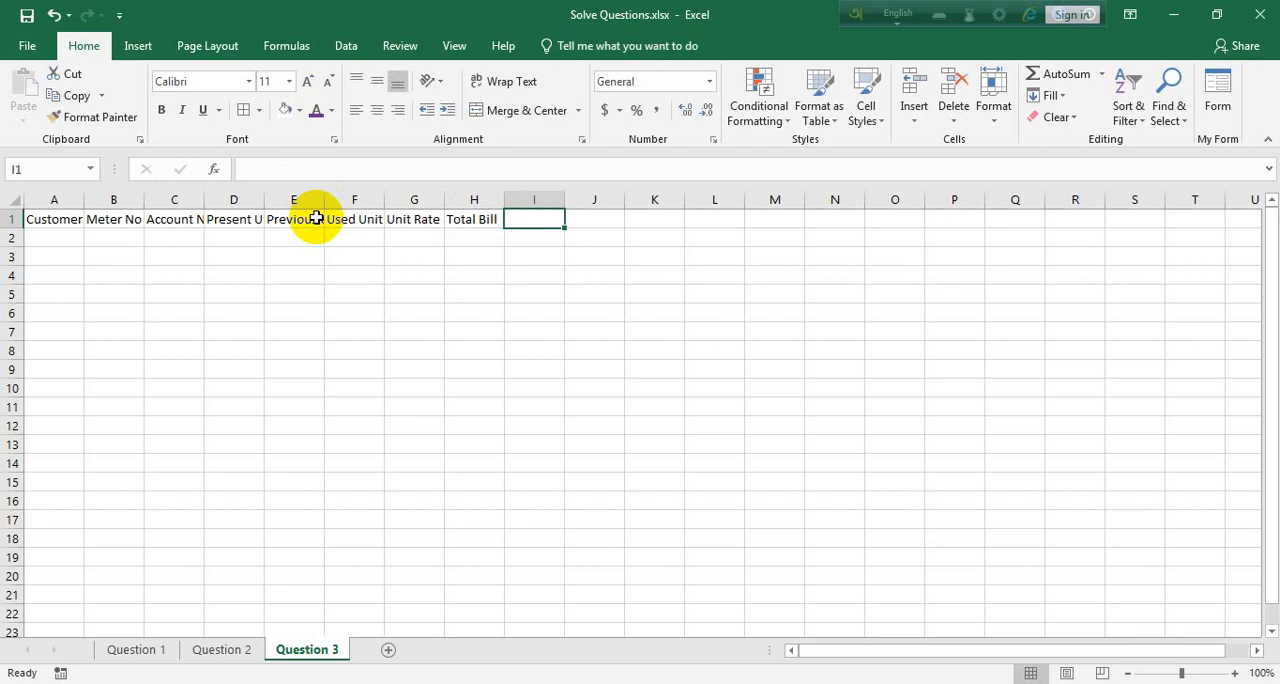
Enter the headings "Vat 10%" in cell I1 and "Service Charge 5%" in cell J1
text(Vat 10)
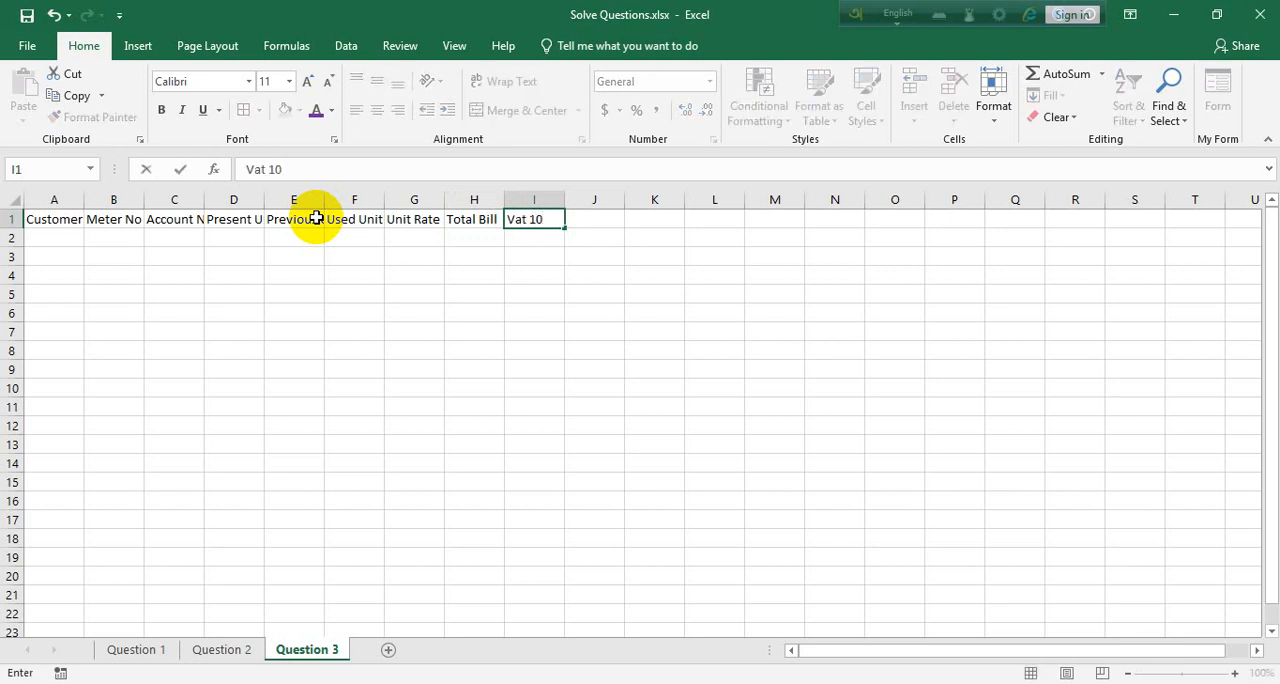
text(%)
key(Tab)
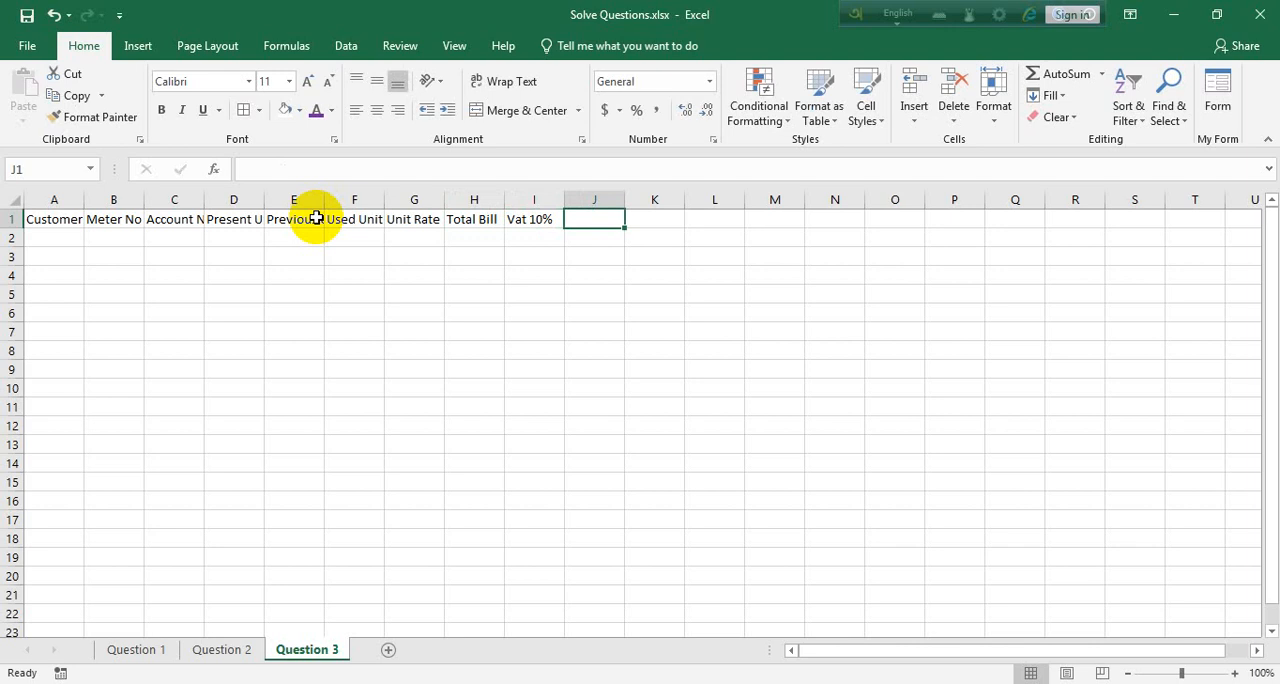
text(Ser)
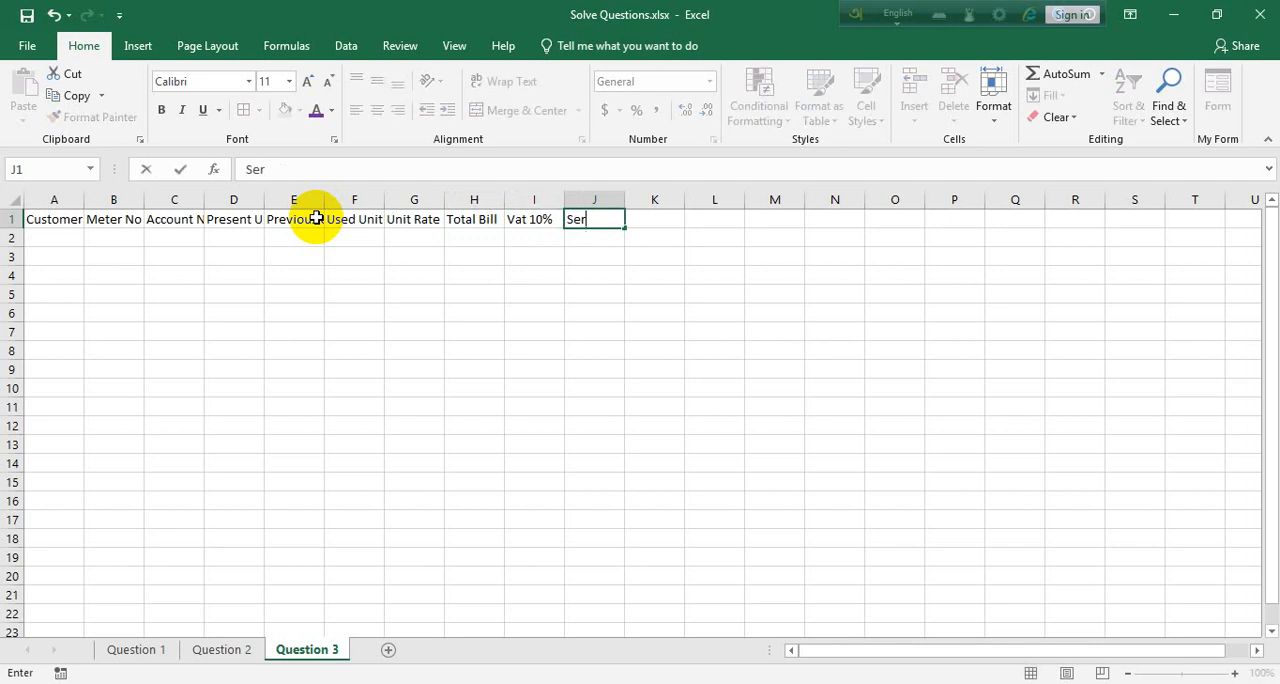
text(vice Charge )
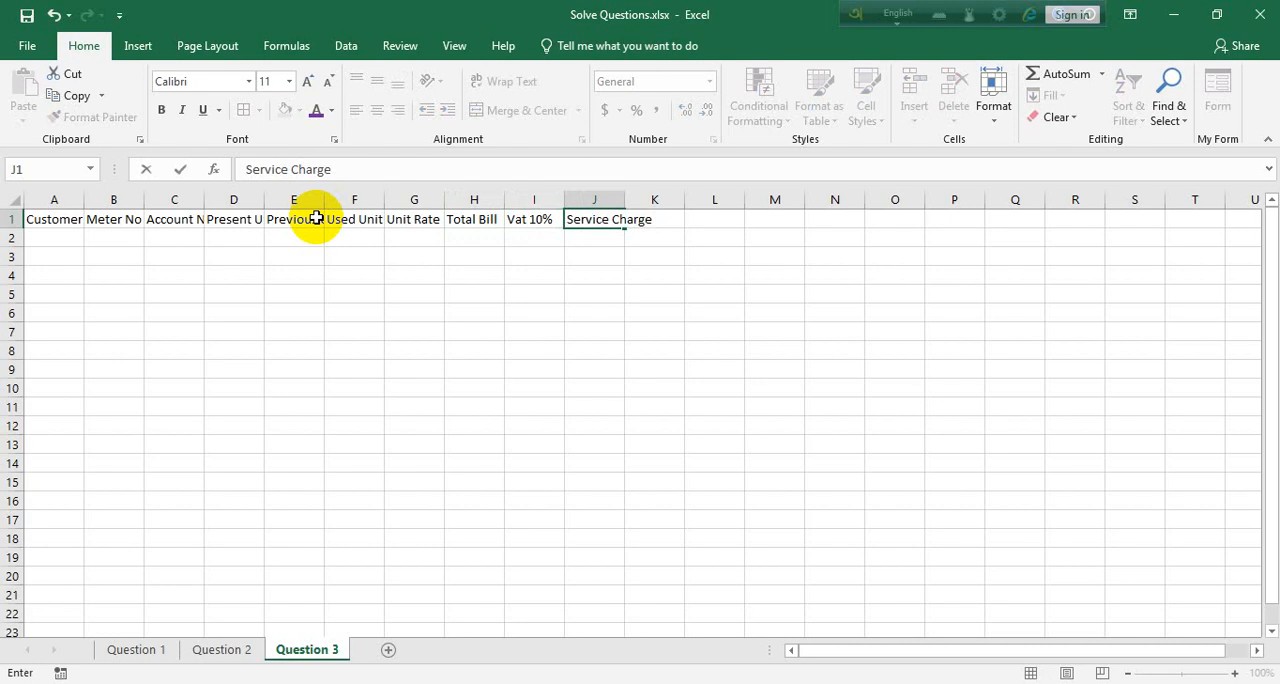
text(5%)
key(Tab)
Enter the heading "Total" in cell K1 to finish the header row
text(T)
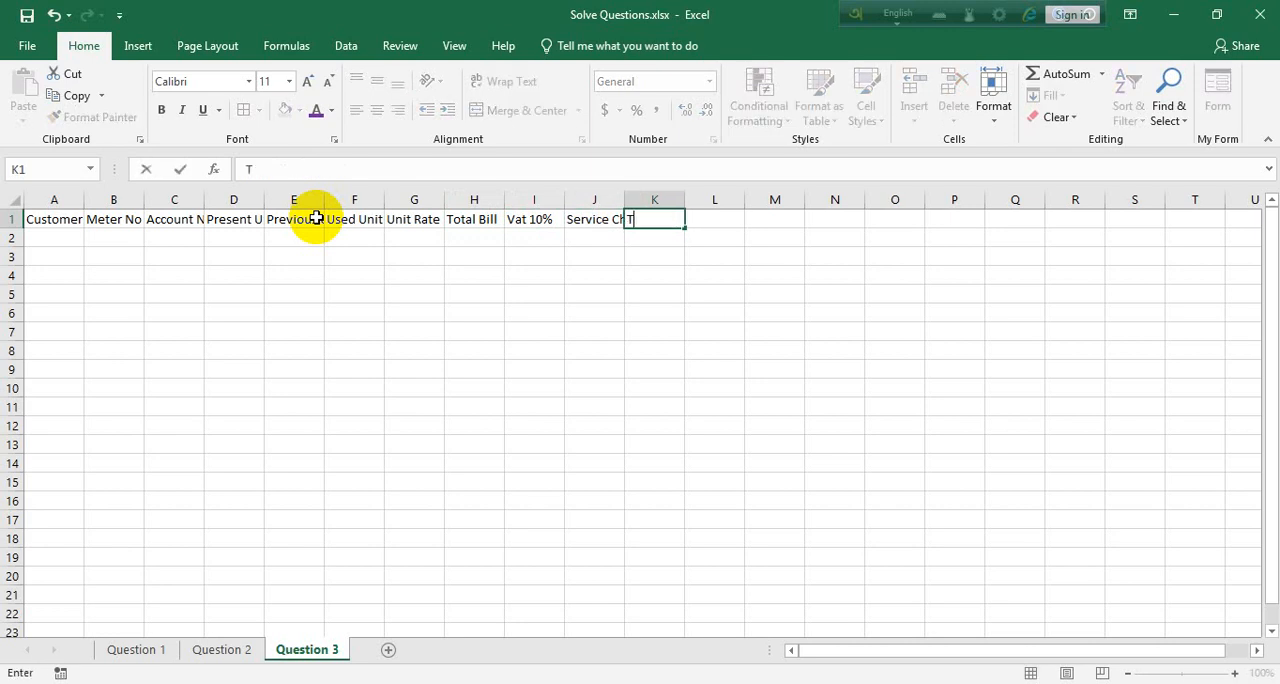
text(otal)
click(670, 293)
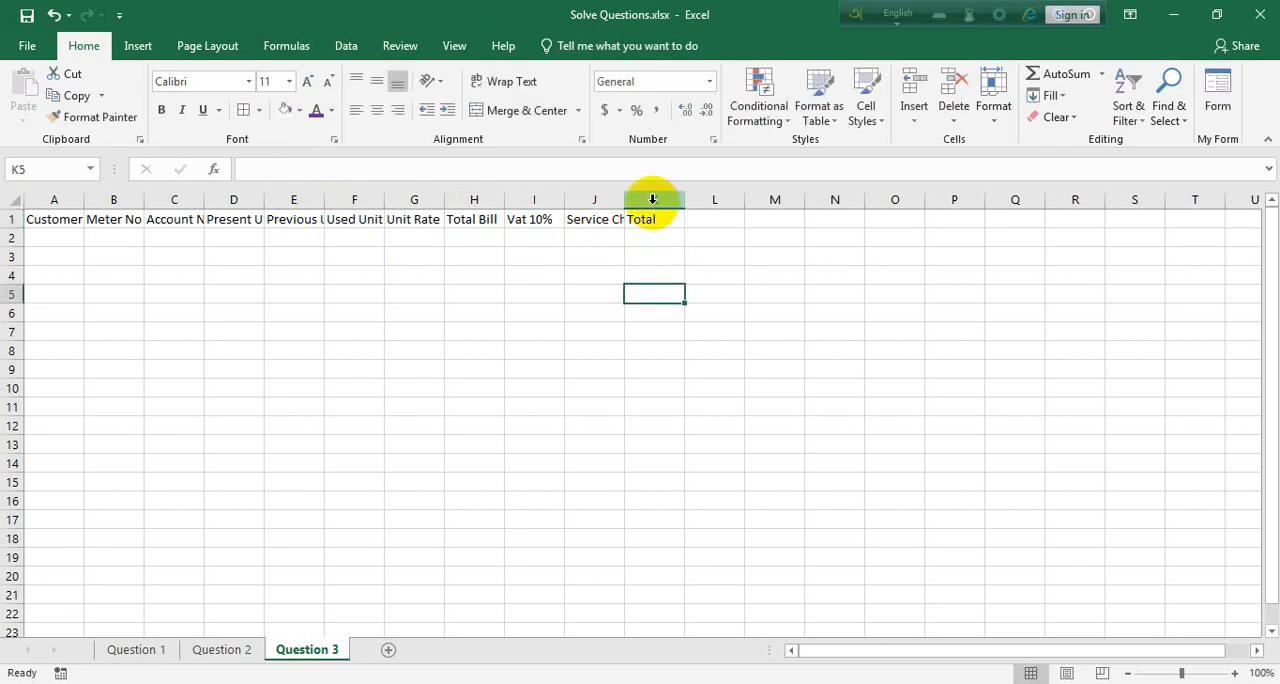
Wrap the text of headings A1:K1 and widen column J so "Service Charge 5%" fits on two lines, refitting the row height
drag(641, 224, 23, 217)
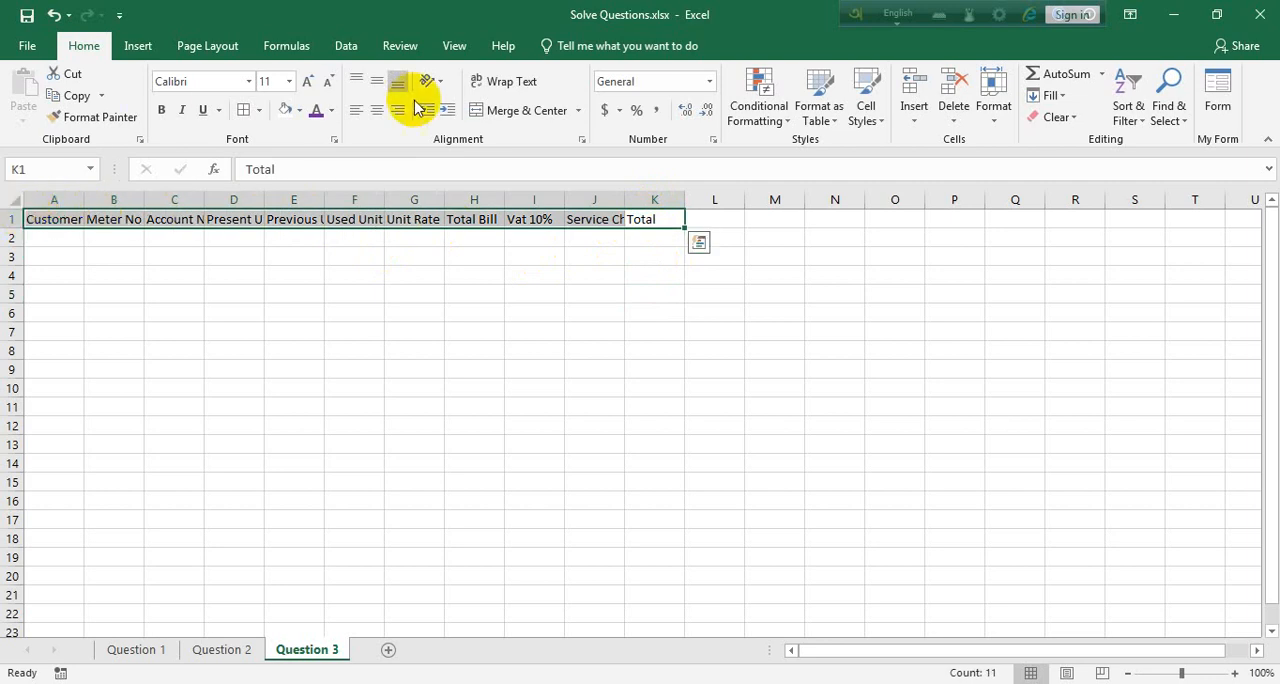
click(507, 82)
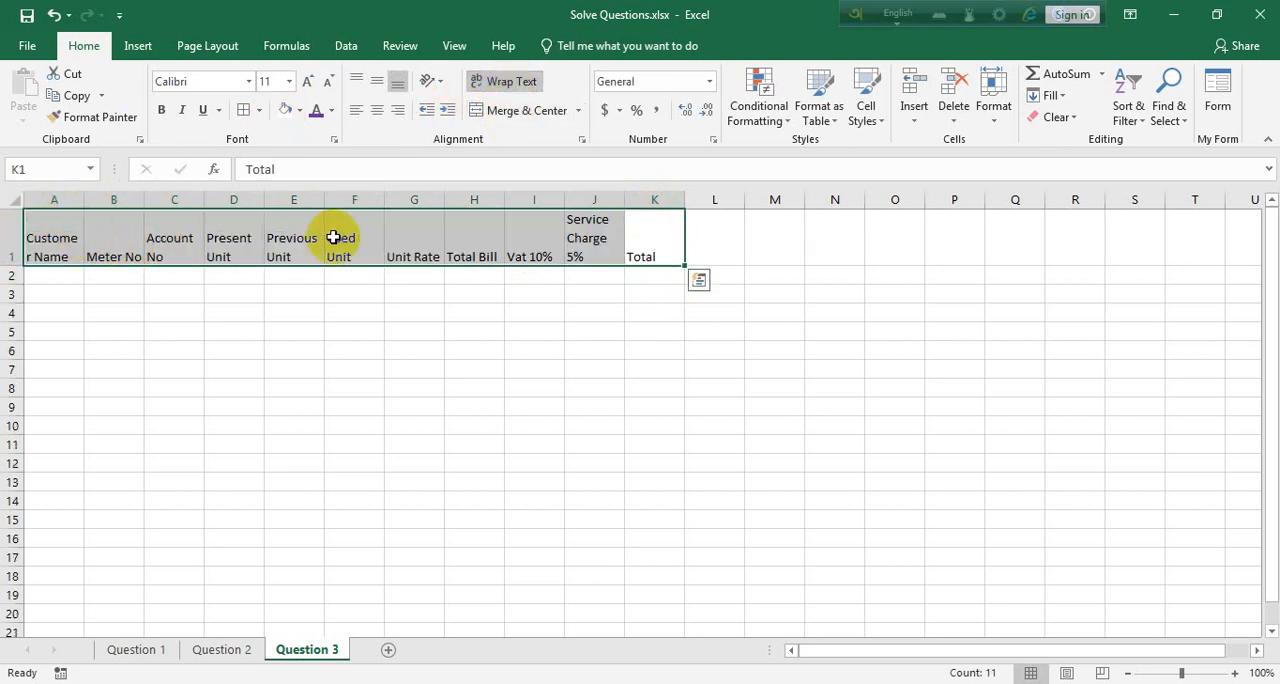
drag(624, 200, 640, 199)
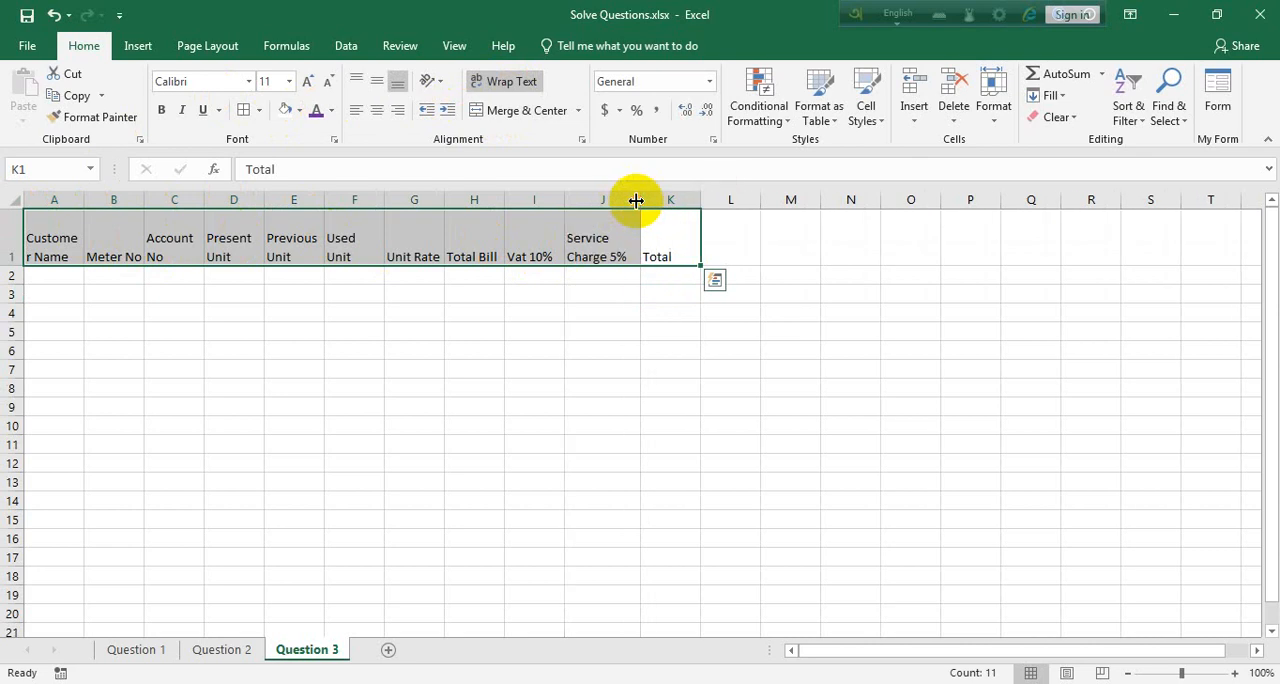
click(493, 86)
click(493, 87)
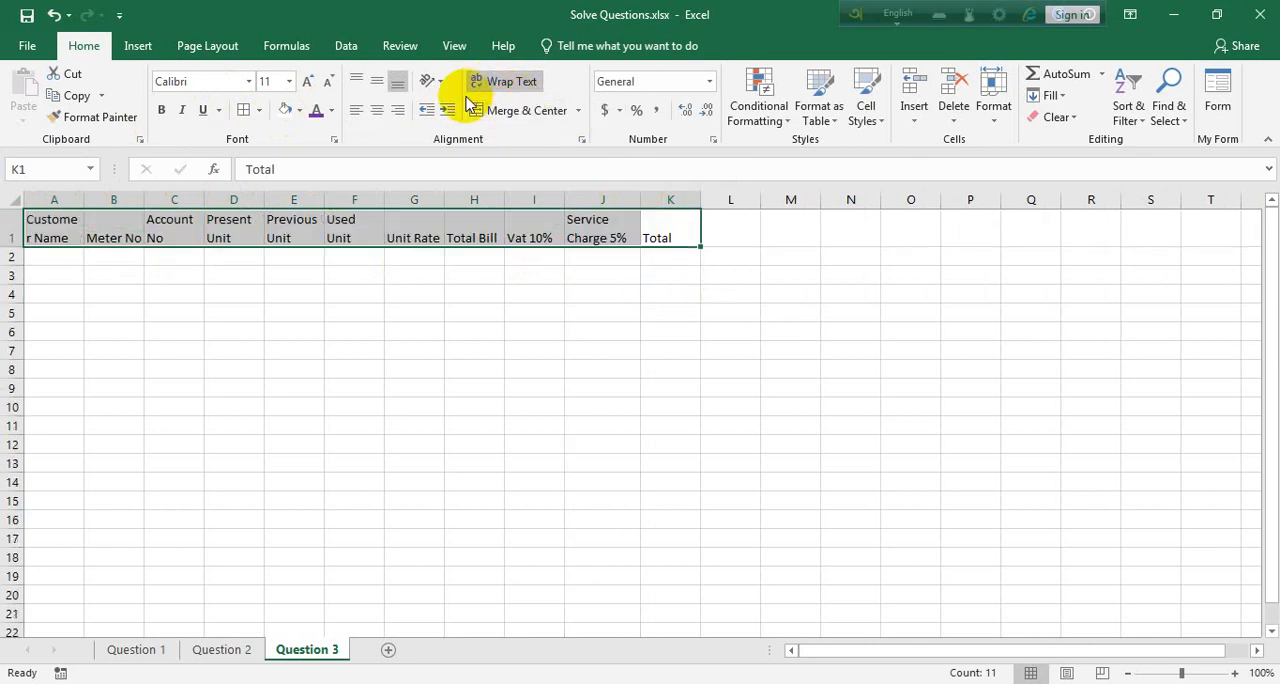
Center the headings in A1:K1 vertically and horizontally and make them bold
click(377, 83)
click(376, 110)
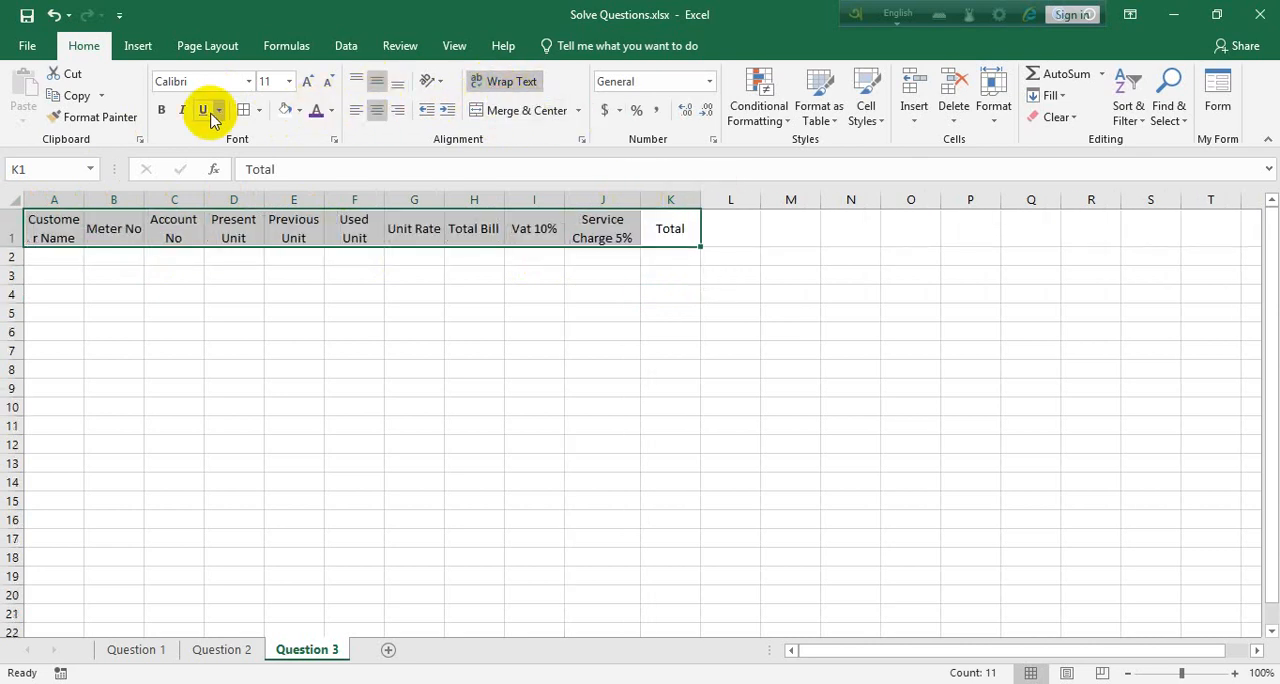
click(158, 112)
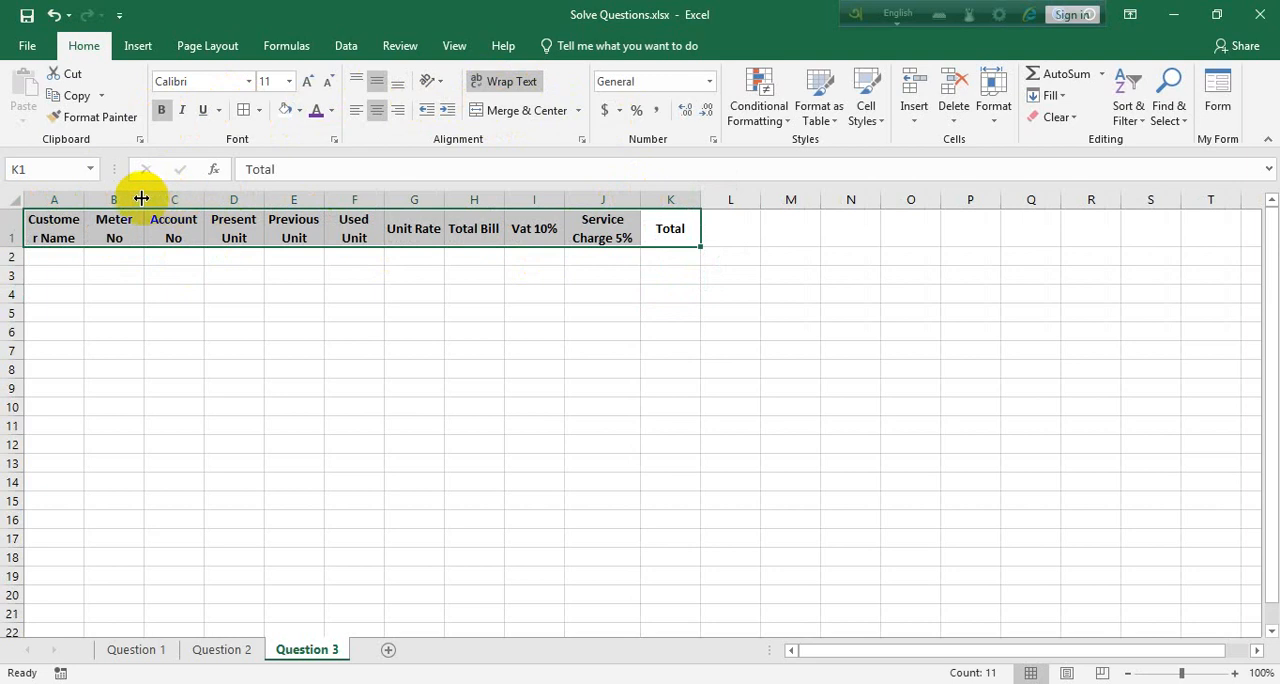
Widen columns A and B so "Customer Name" breaks between words and "Meter No" fits on one line
drag(144, 199, 163, 199)
drag(85, 199, 98, 199)
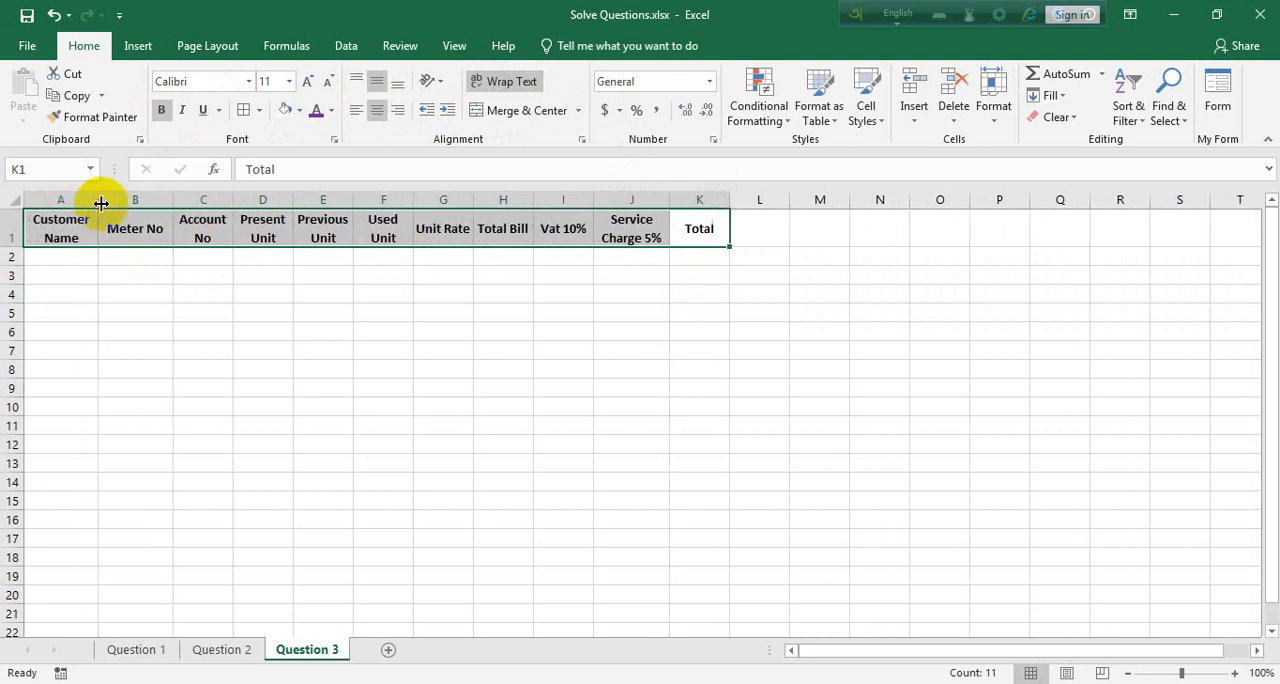
Enter the first customer's name in A2 and fill the custom name list down through A6
click(87, 255)
text(S)
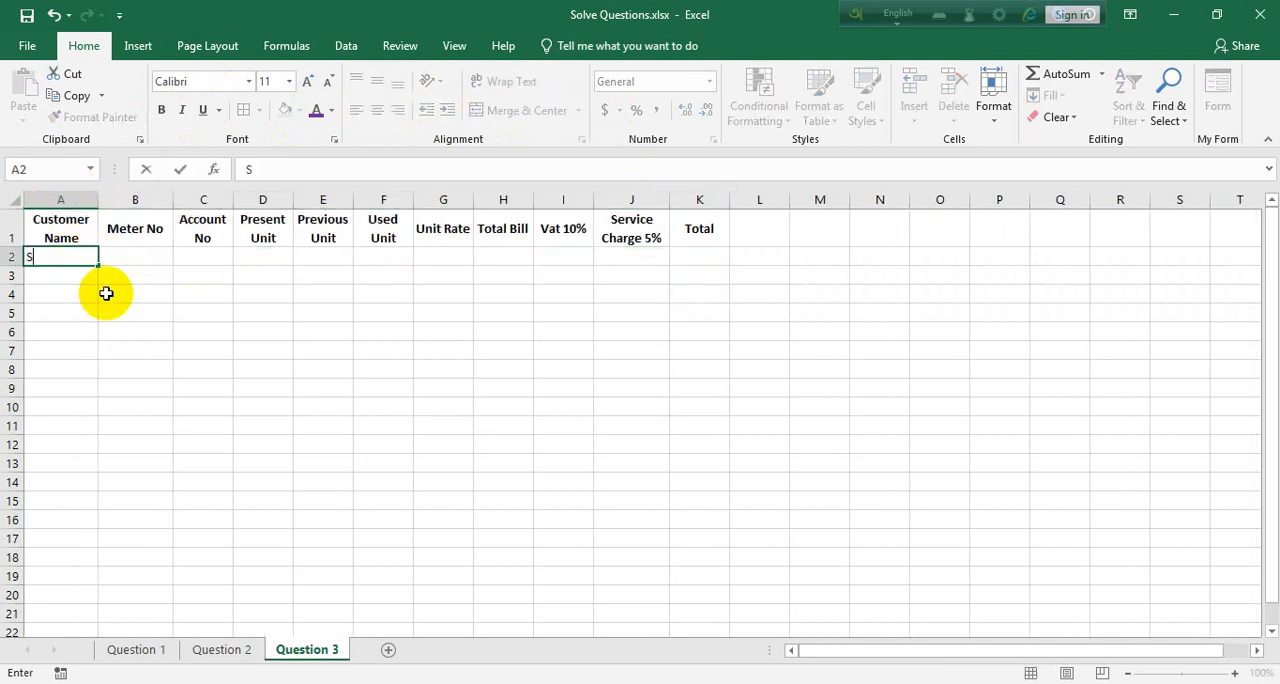
text(arwar)
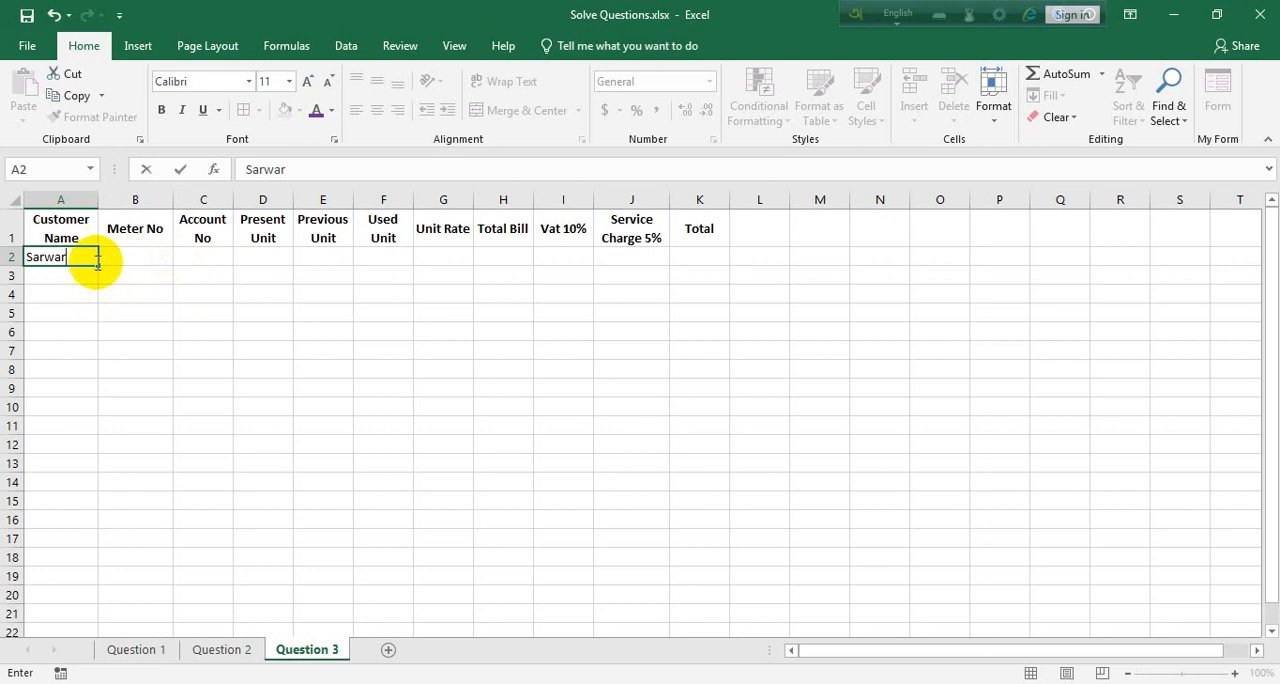
drag(100, 263, 90, 334)
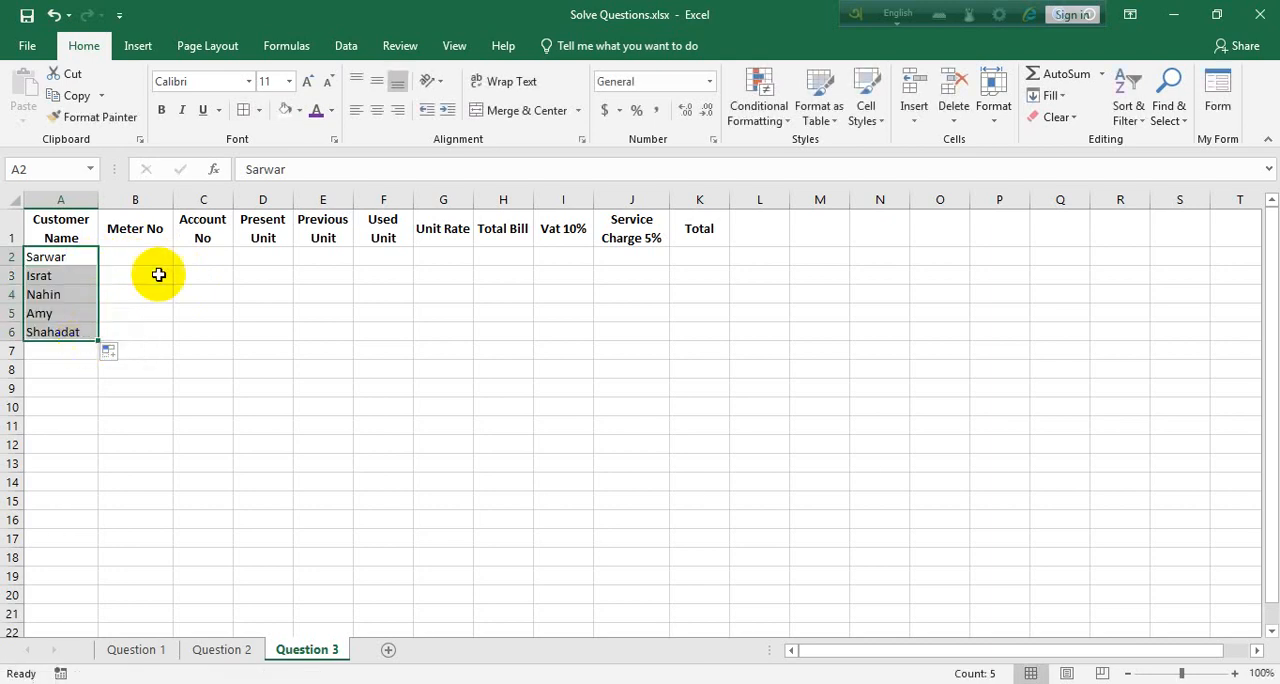
Enter the meter number in B2 and copy it down through B6
click(157, 259)
text(11223)
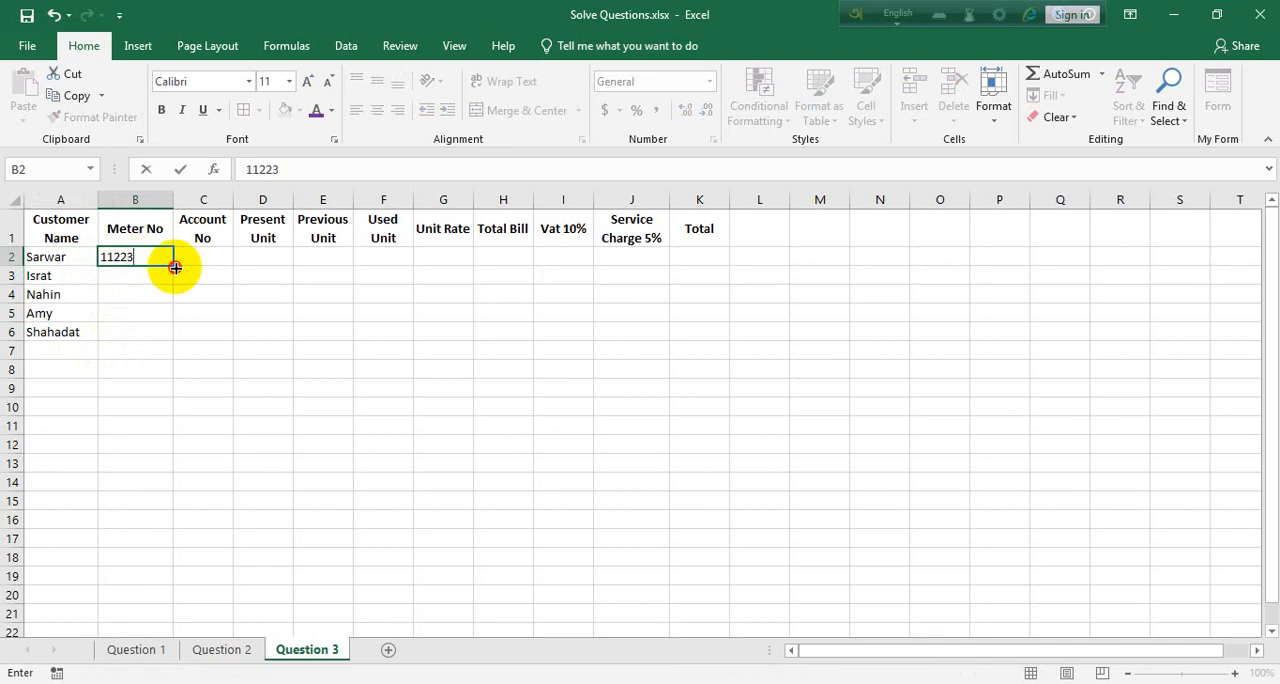
drag(173, 266, 166, 331)
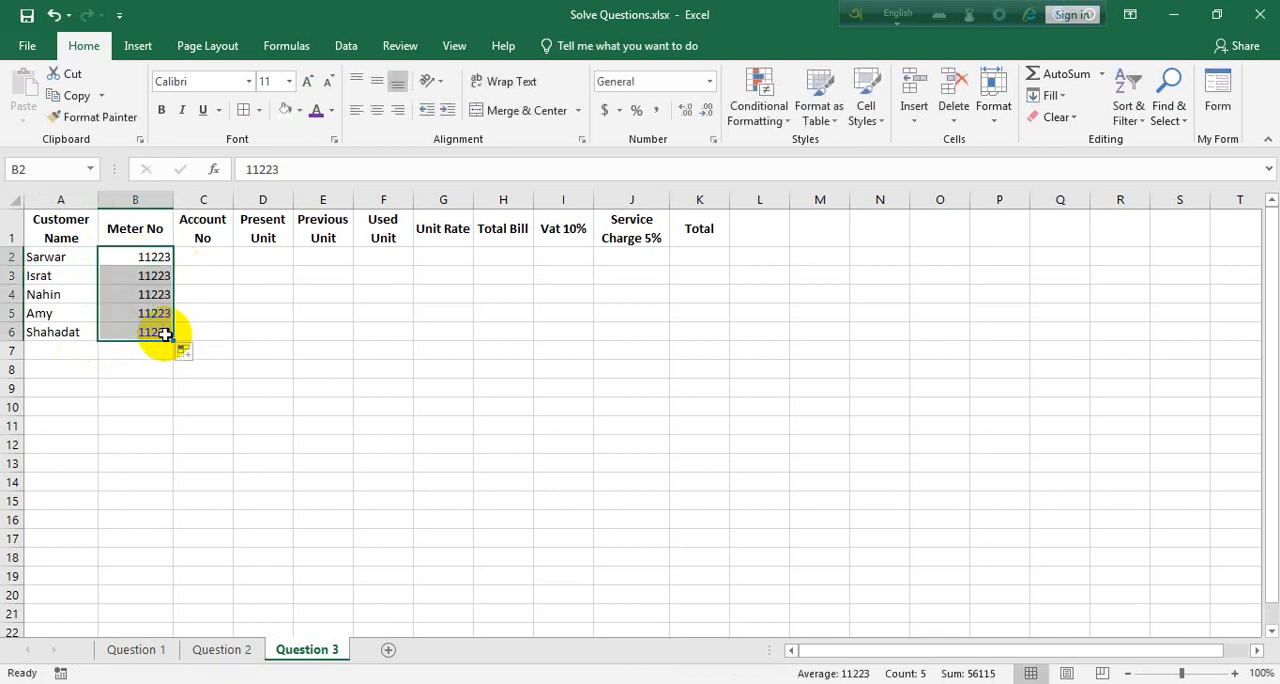
Enter the account number in C2 and copy it down through C6
click(195, 251)
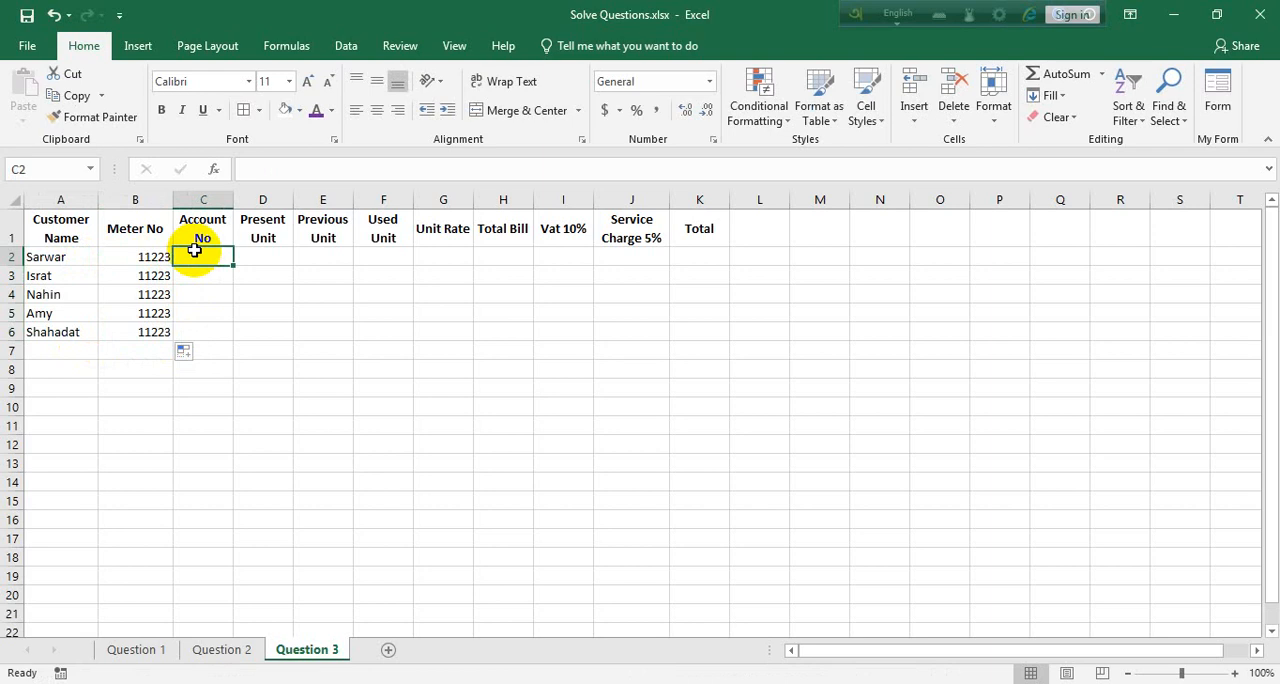
text(12365)
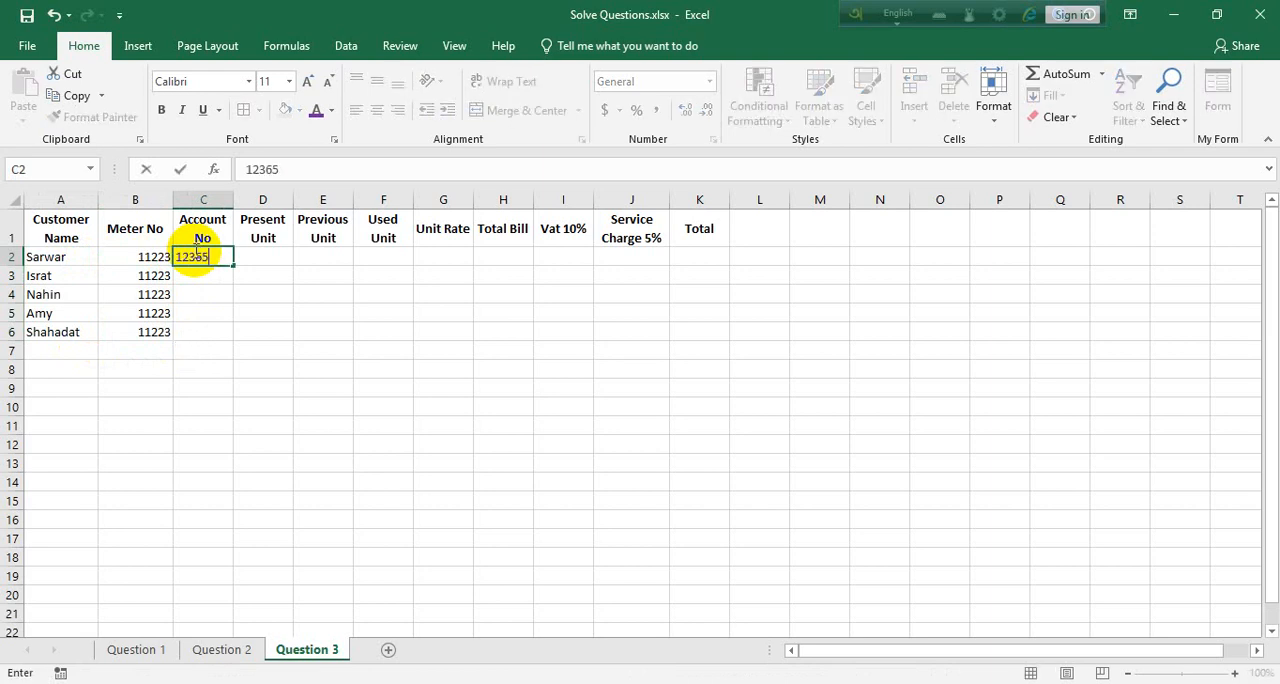
text(4)
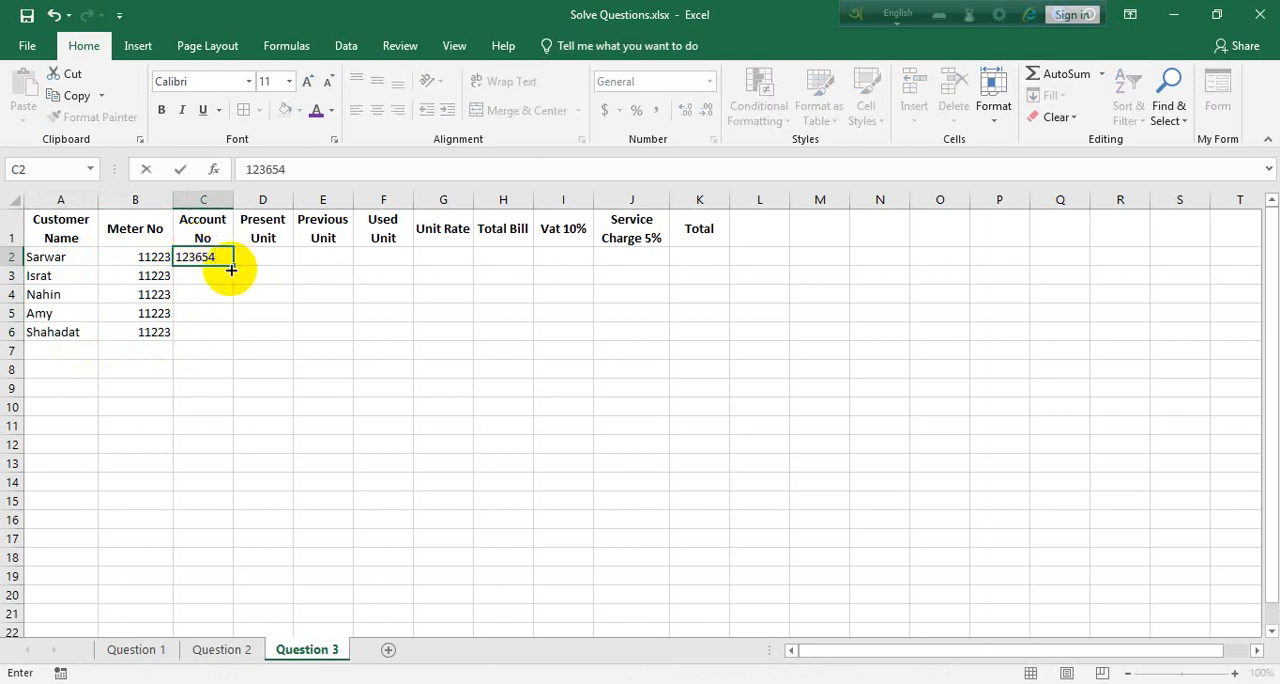
drag(231, 266, 232, 345)
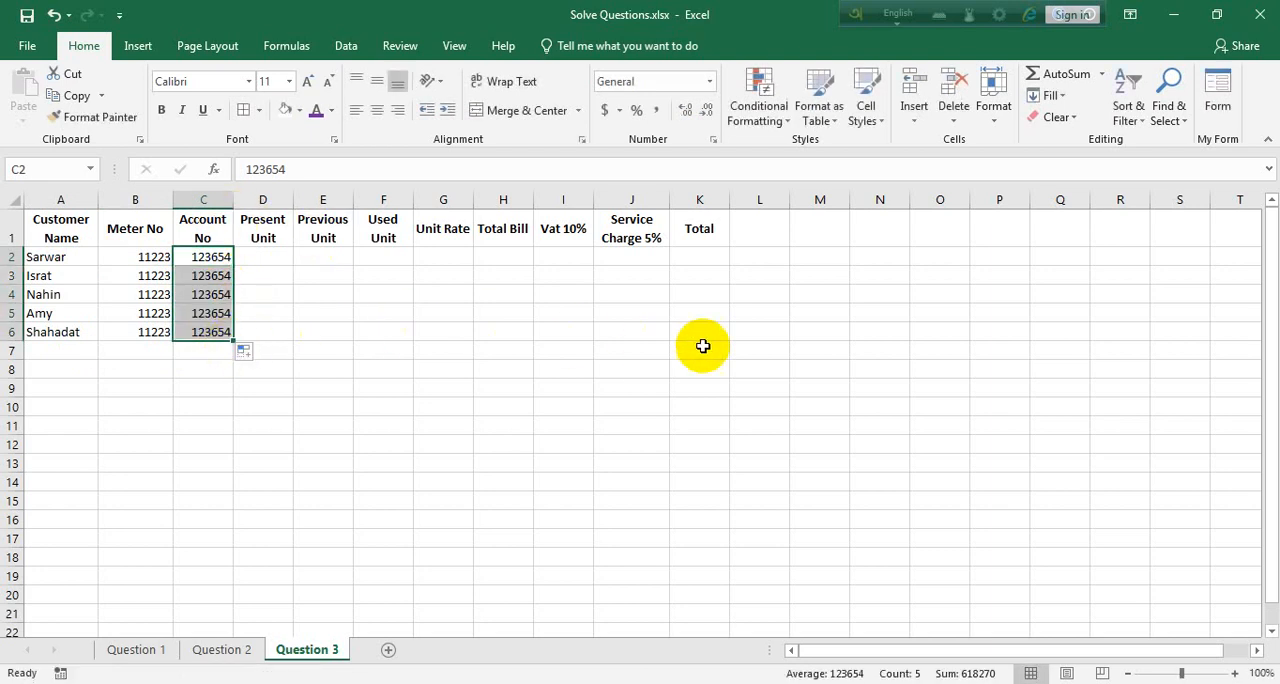
Enter the Present Unit values 1250, 2500, 5600, 750 and 1890 in cells D2:D6
ctrl+scroll(705, 346, up, 2)
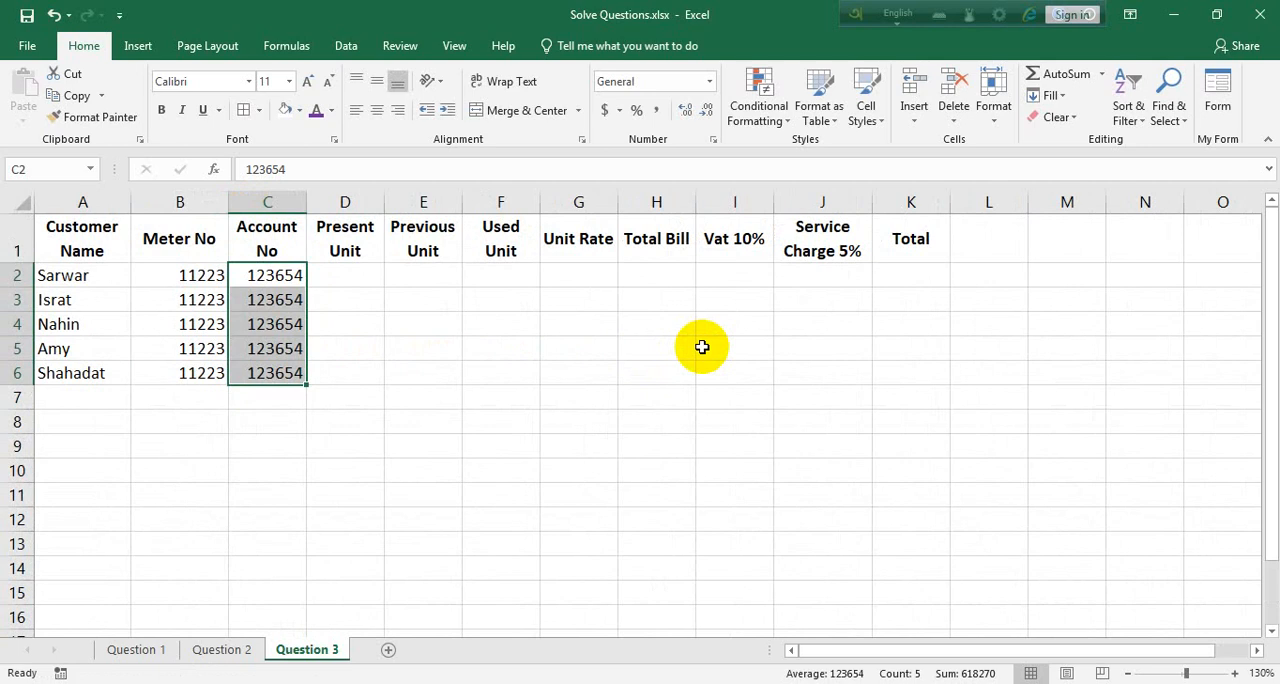
click(346, 268)
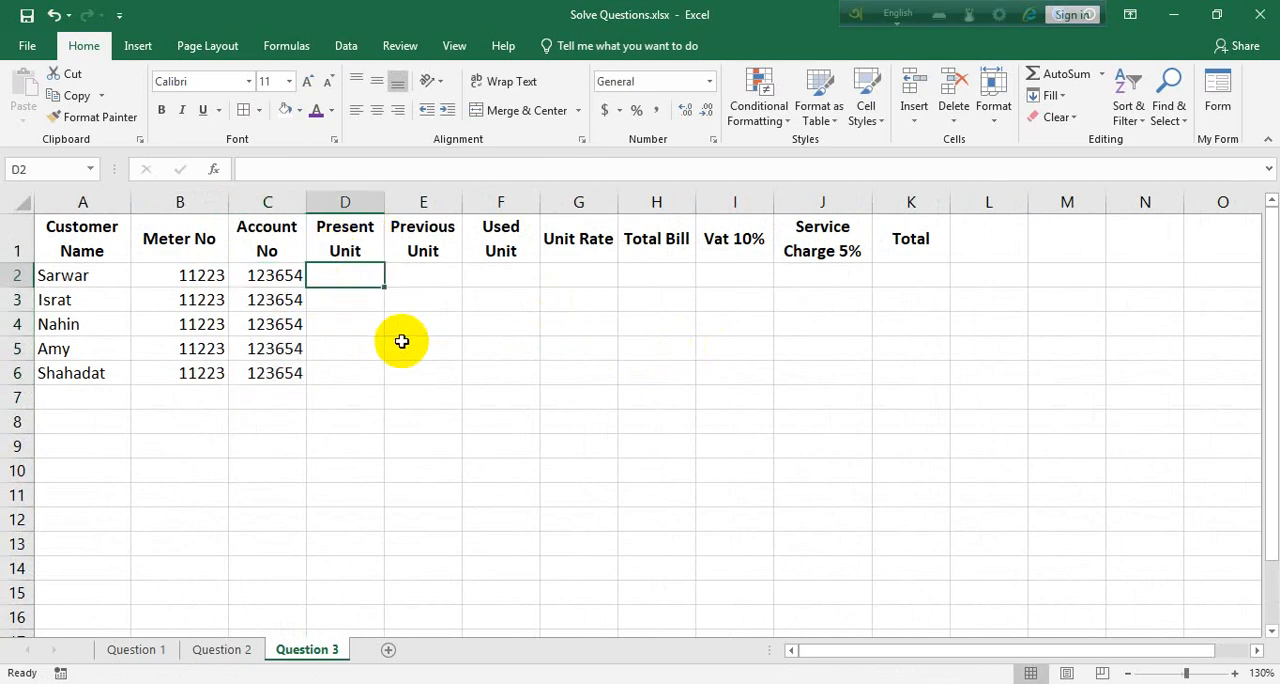
text(1250)
key(Return)
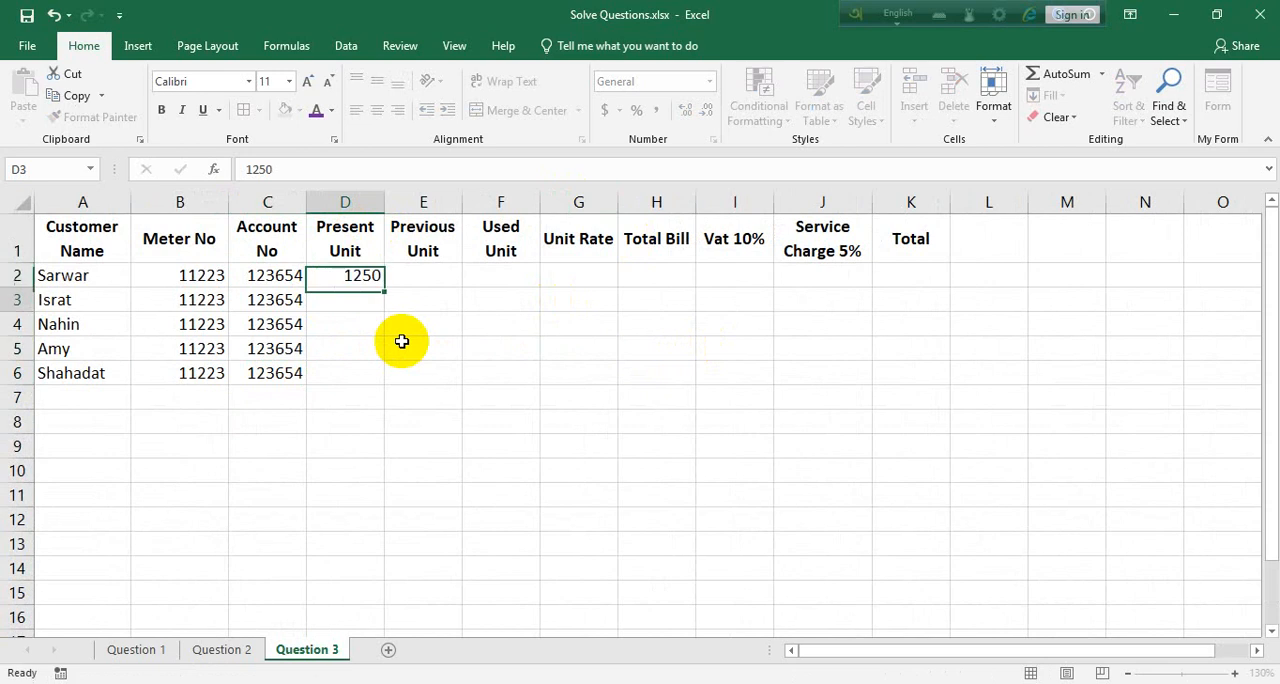
text(2500)
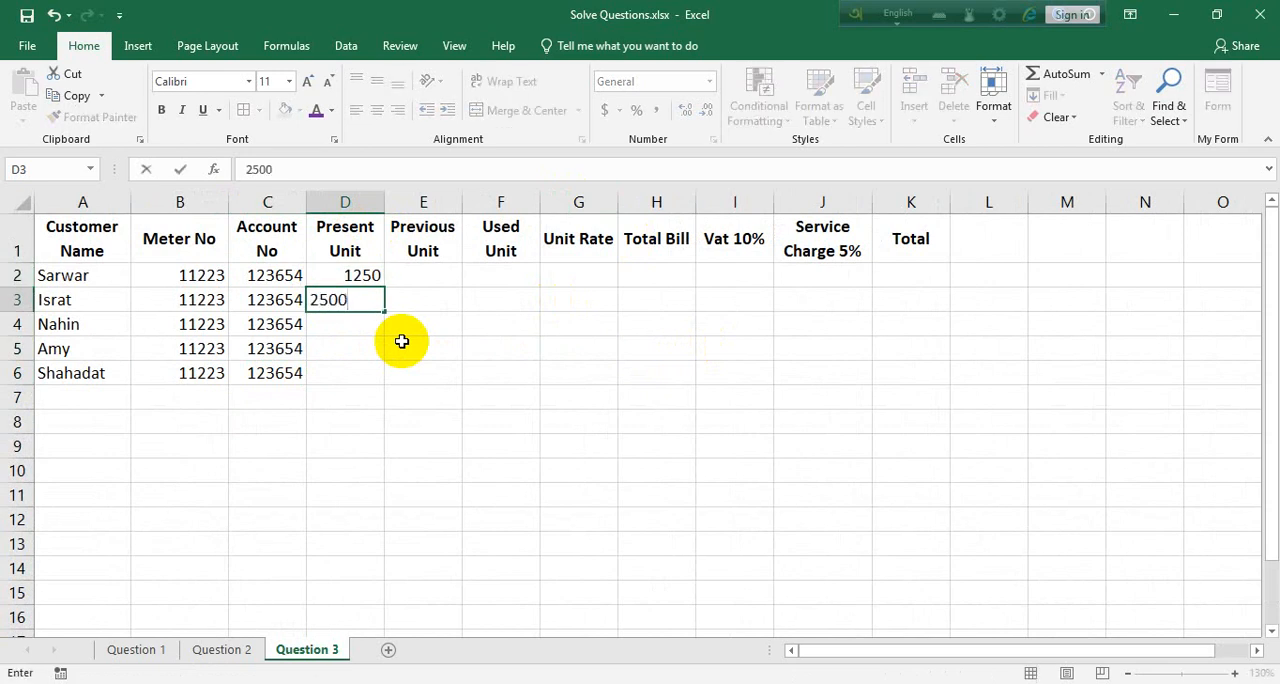
key(Return)
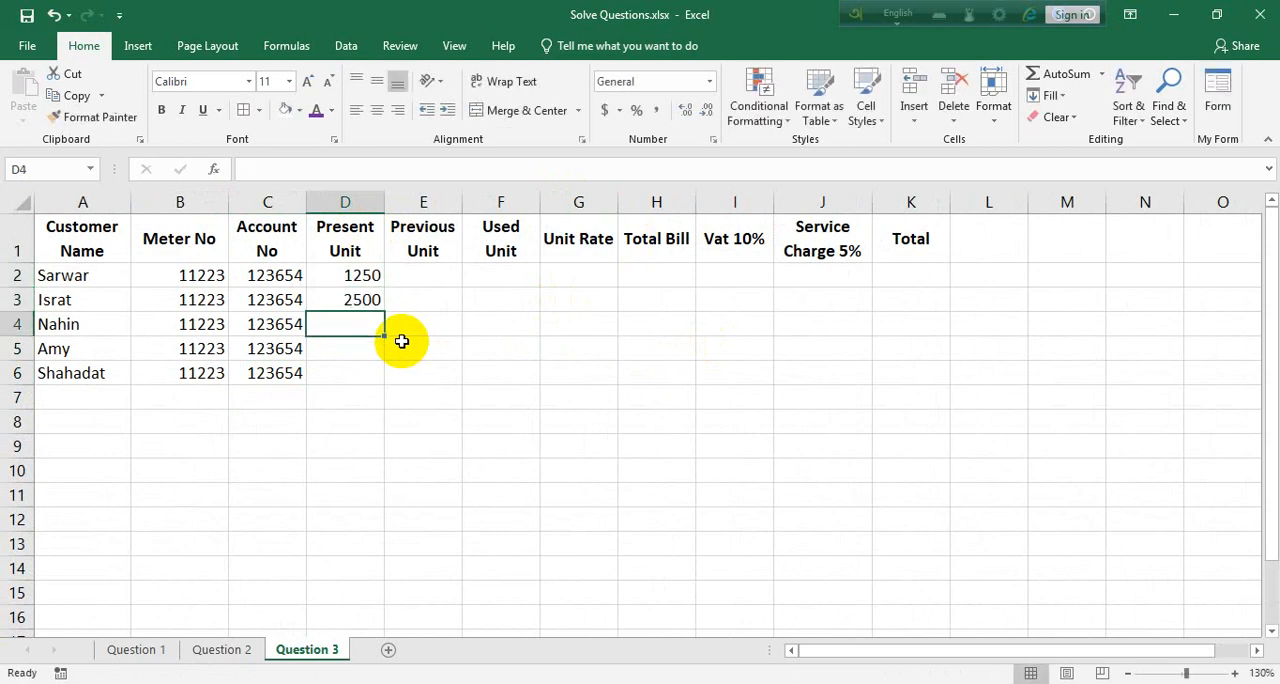
text(5600)
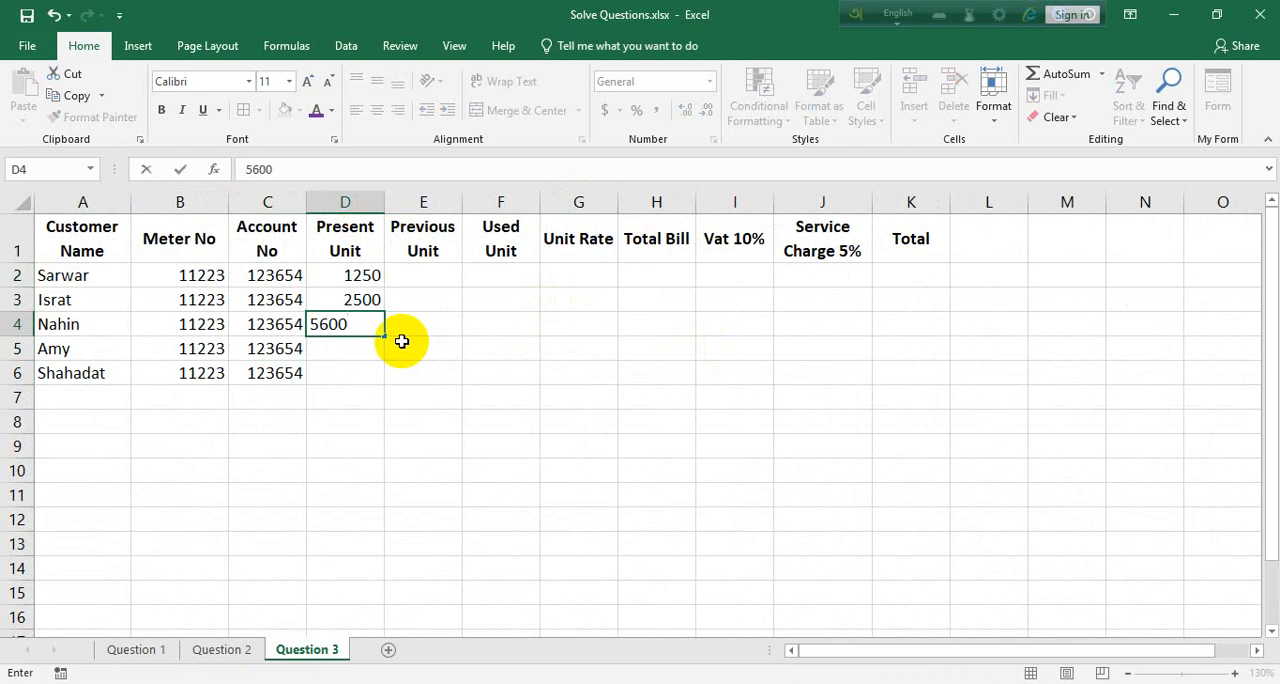
key(Return)
text(750)
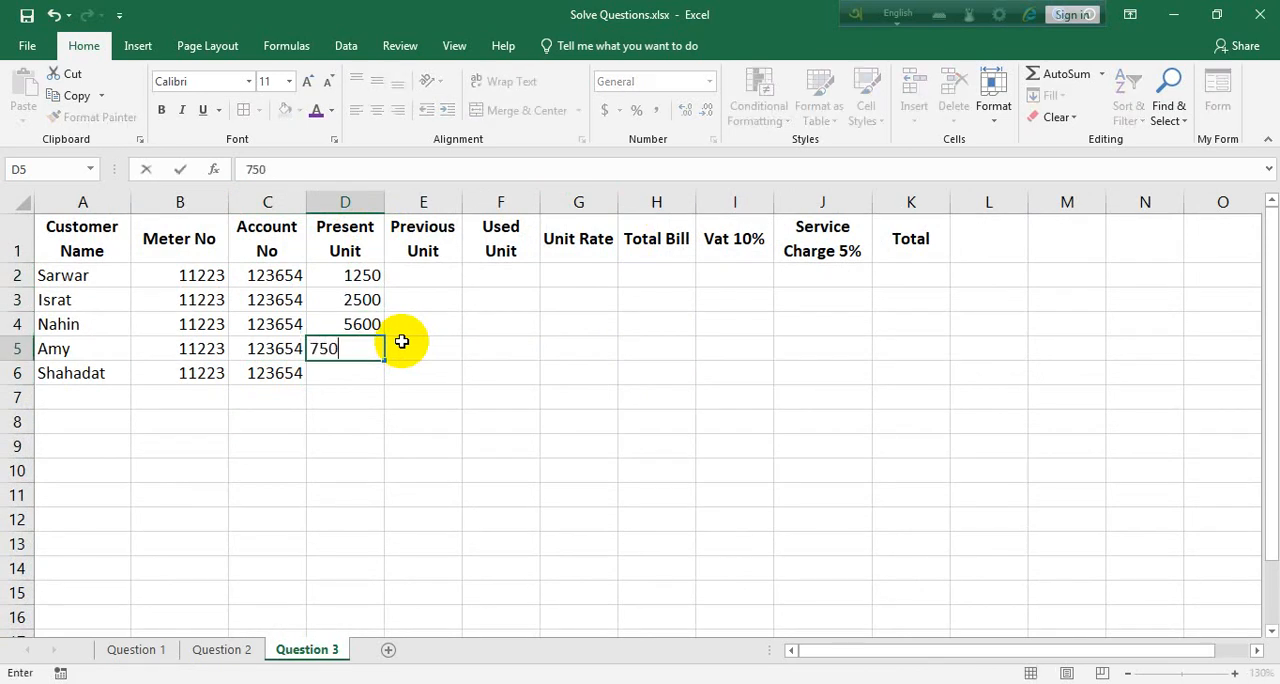
key(Return)
text(1890)
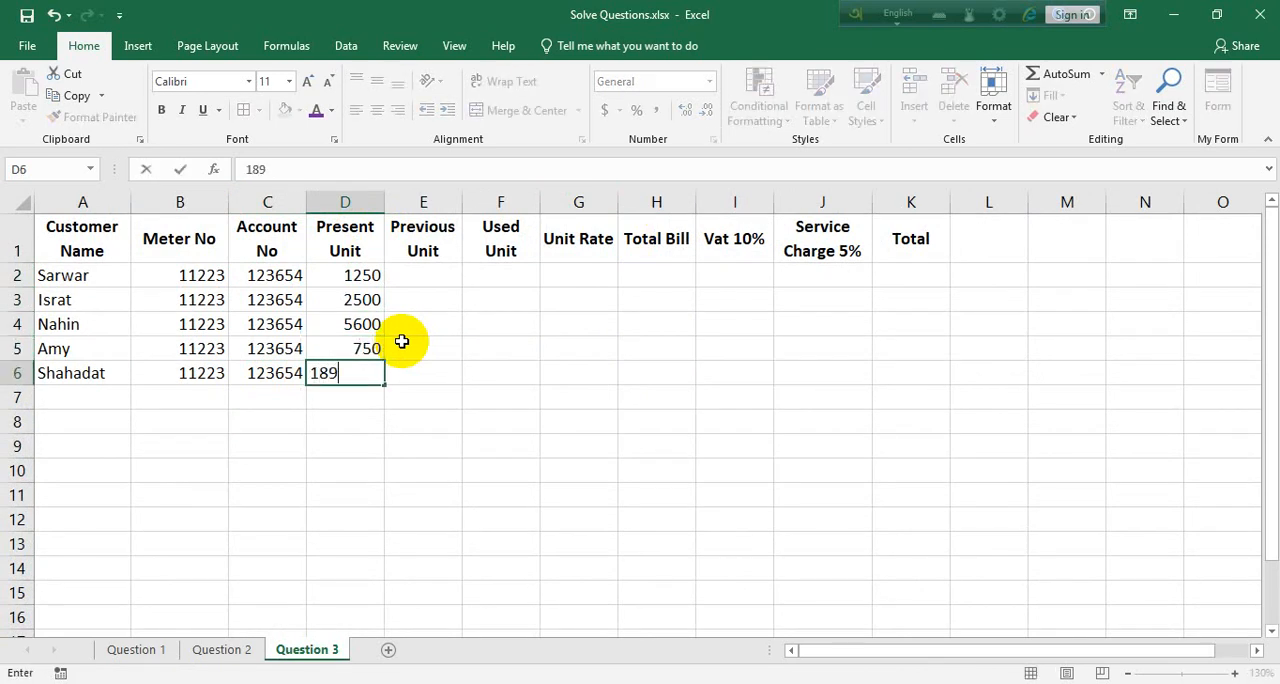
Enter the Previous Unit values 850, 1850, 5000, 250 and 1680 in cells E2:E6
click(438, 276)
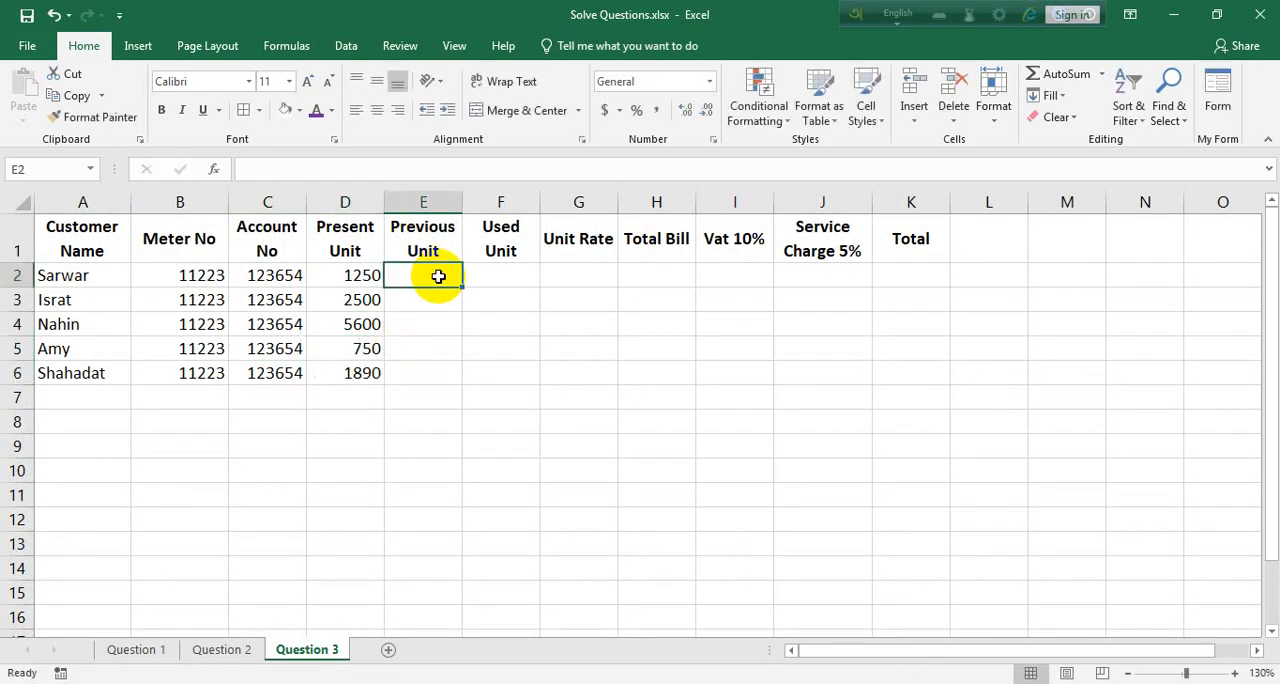
text(850)
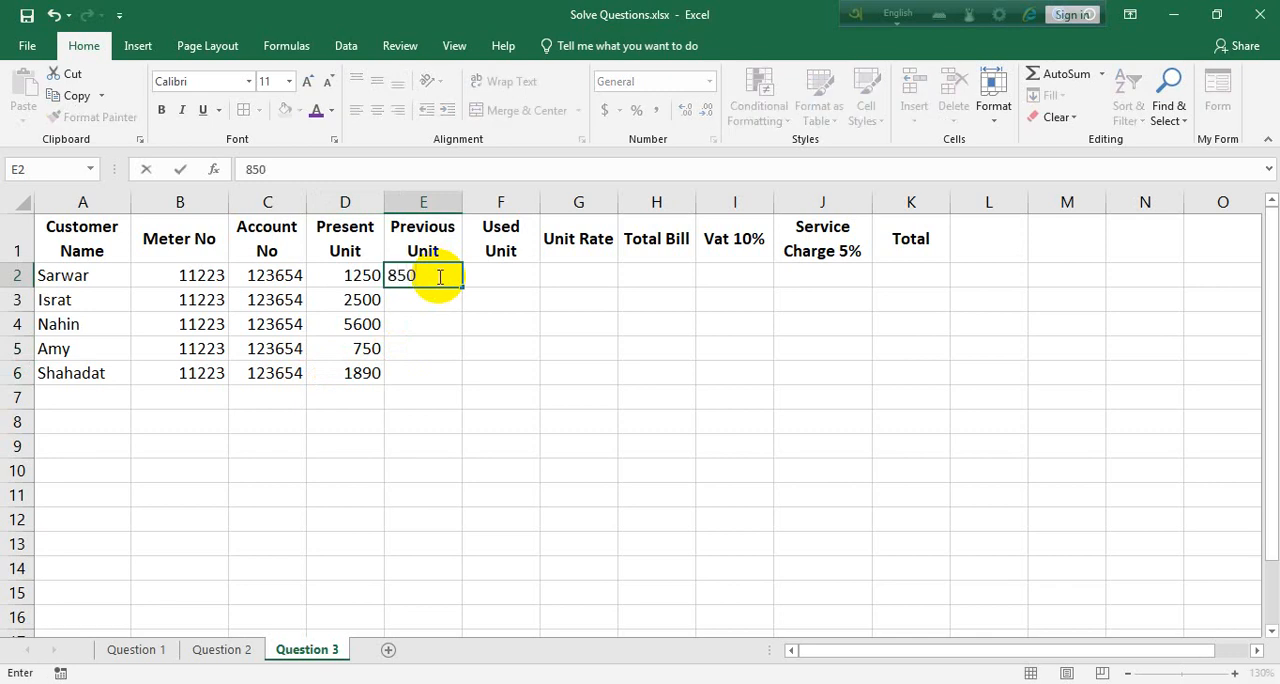
key(Return)
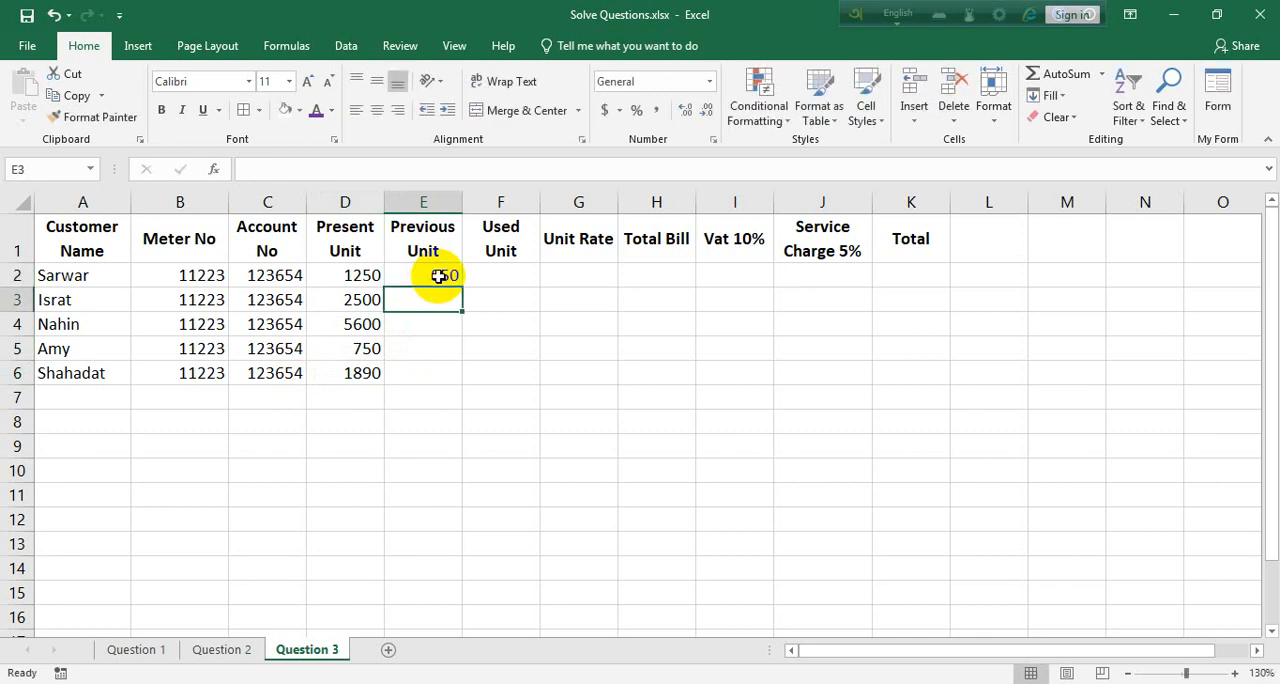
text(1850)
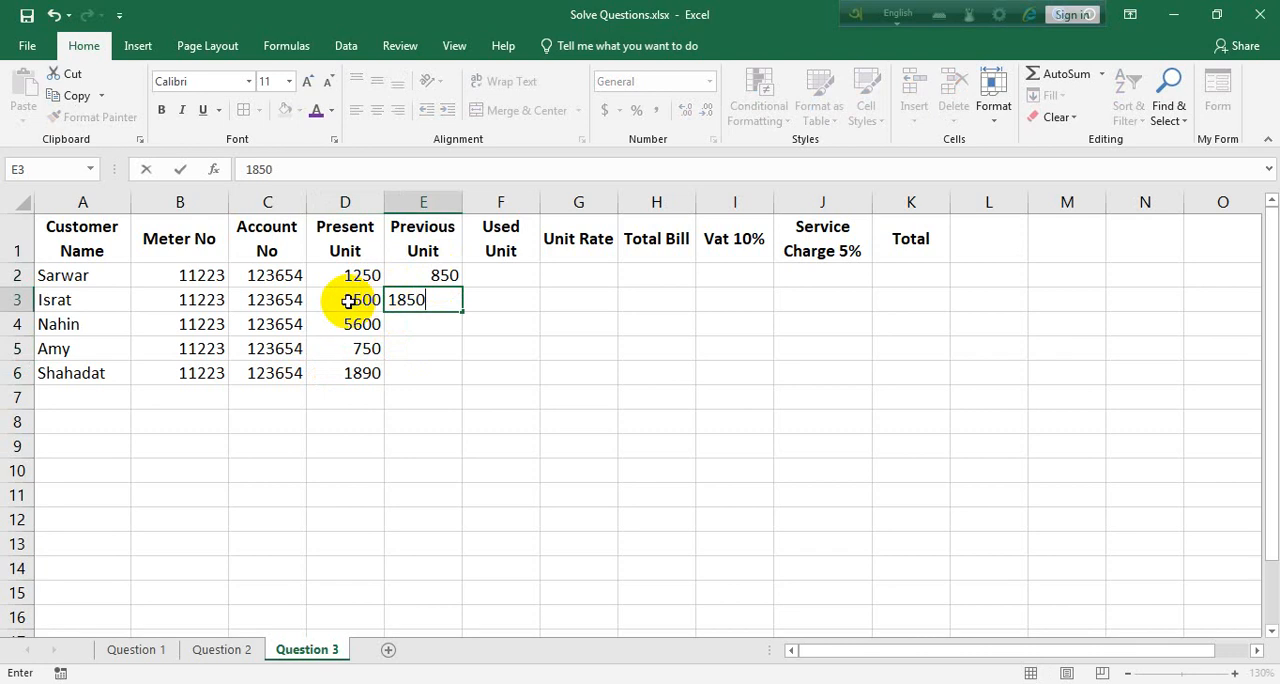
key(Return)
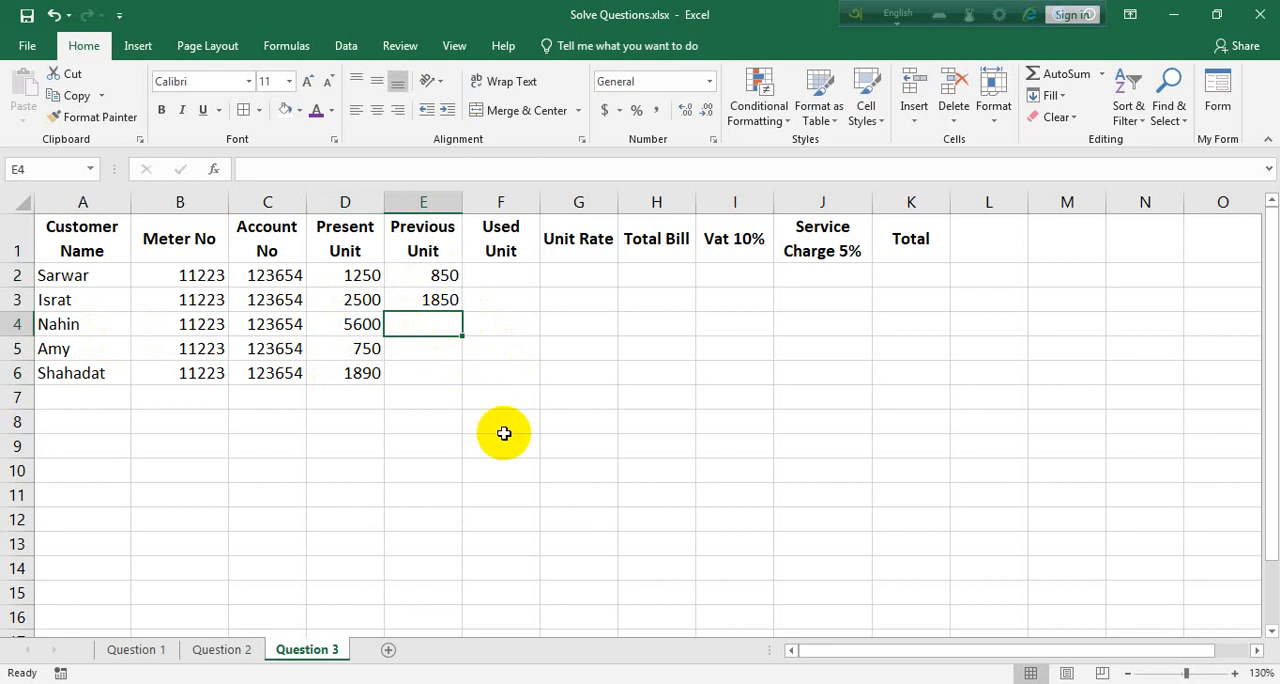
text(5000)
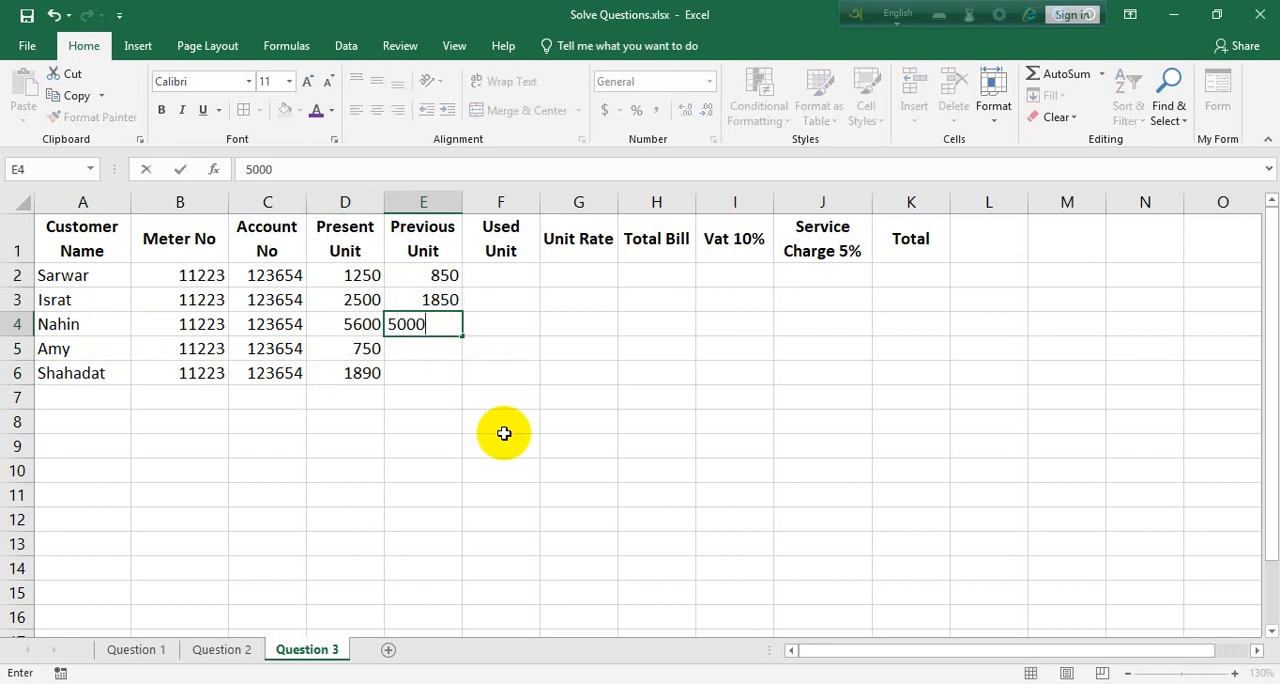
key(Return)
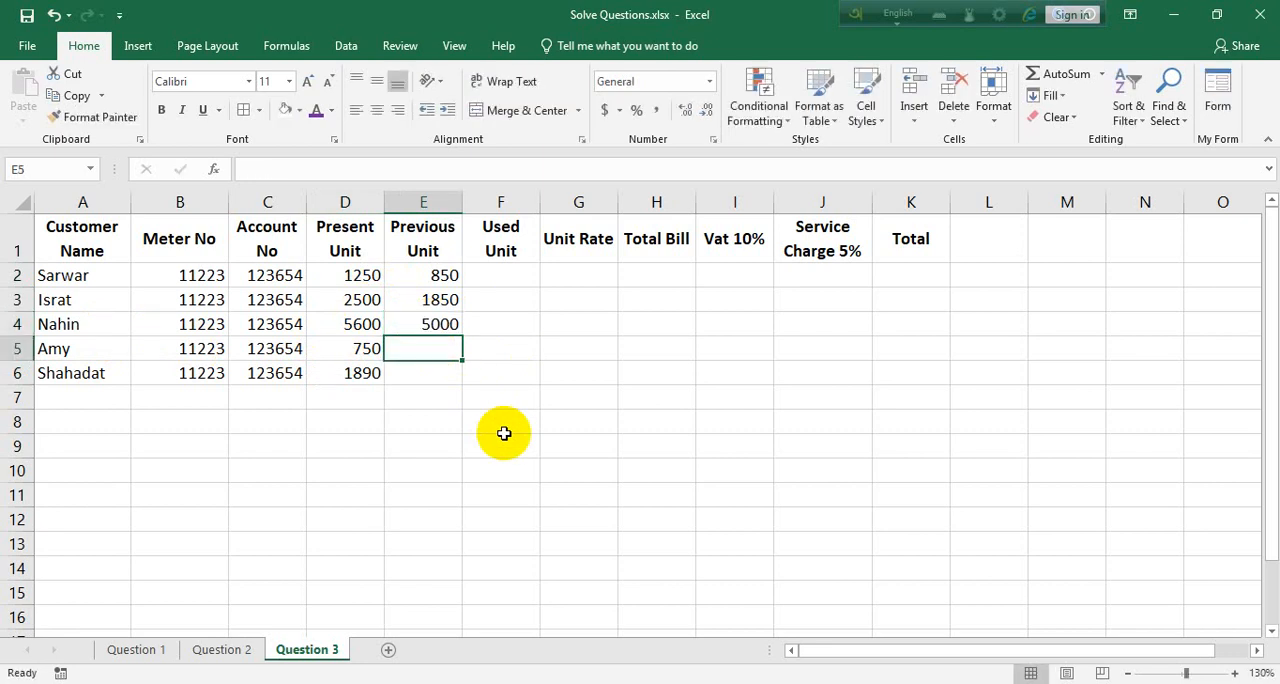
text(250)
key(Return)
text(1)
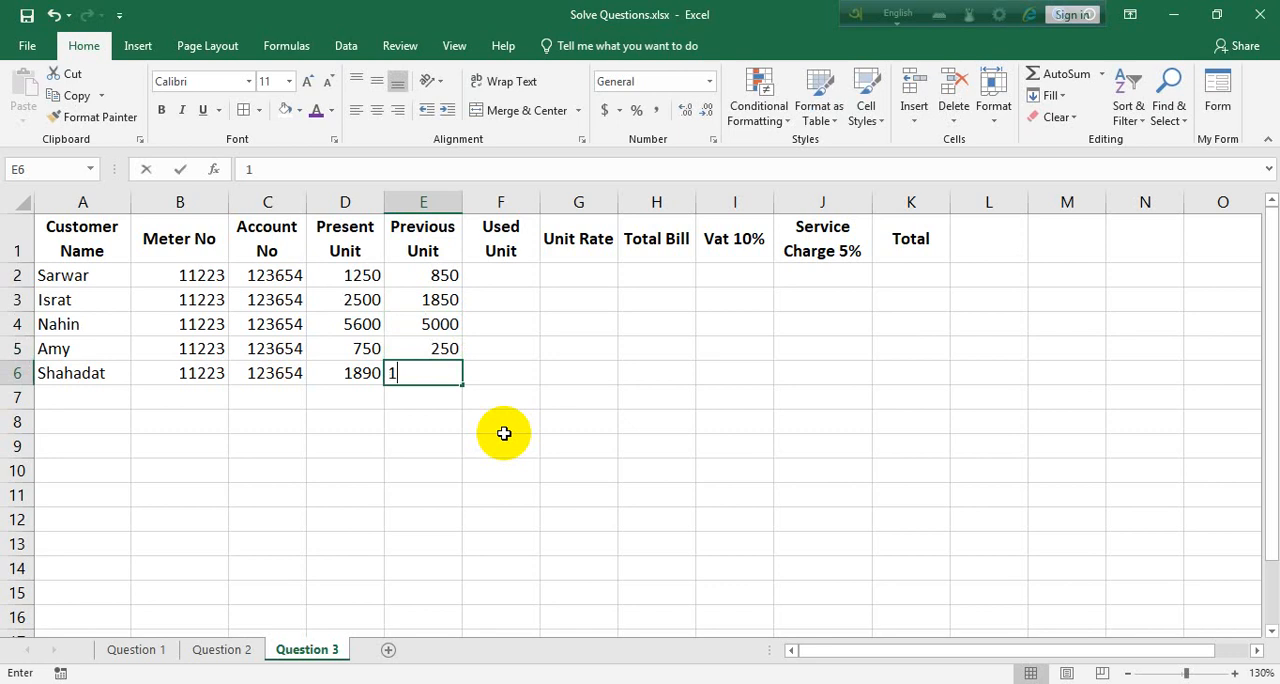
text(680)
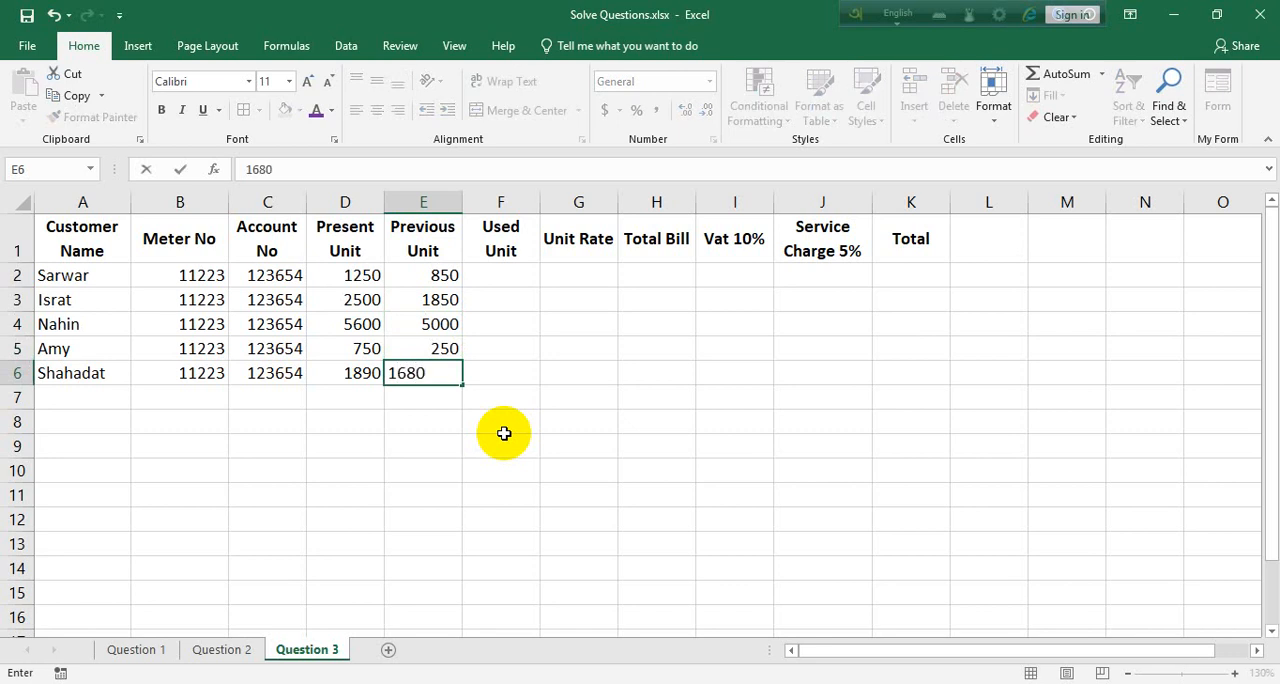
click(503, 434)
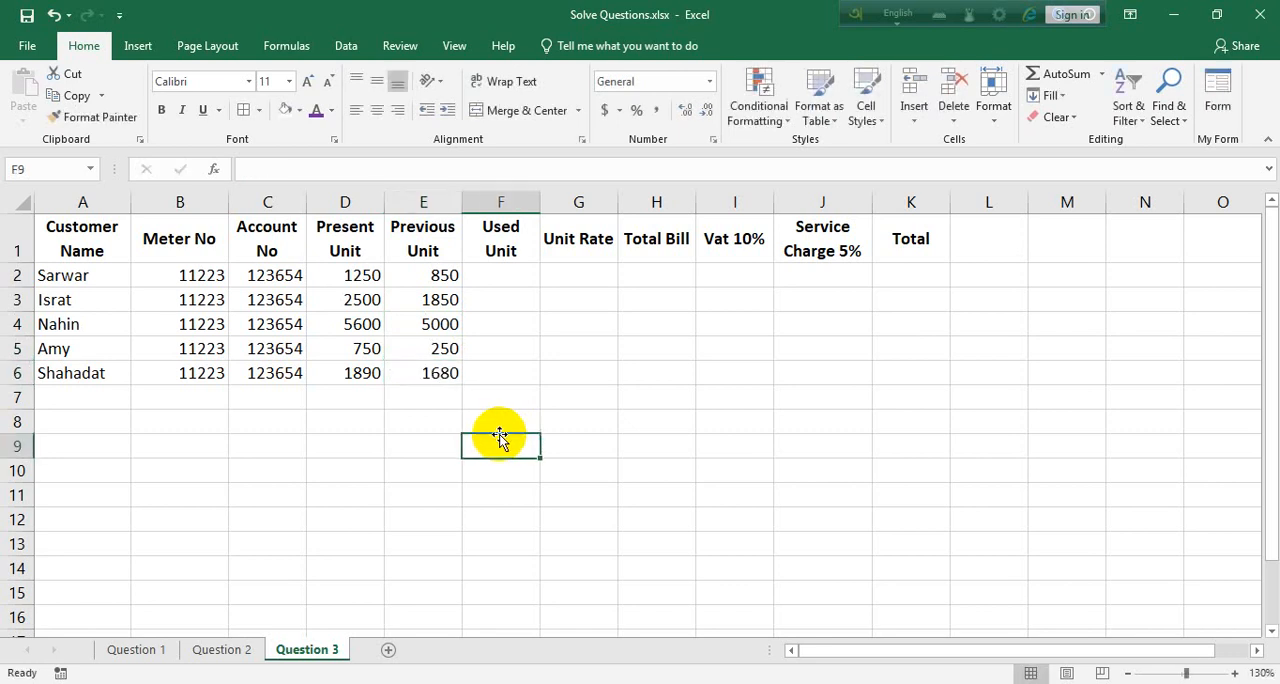
Calculate Used Unit with the formula =D2-E2 in F2 and fill it down through F6
click(516, 272)
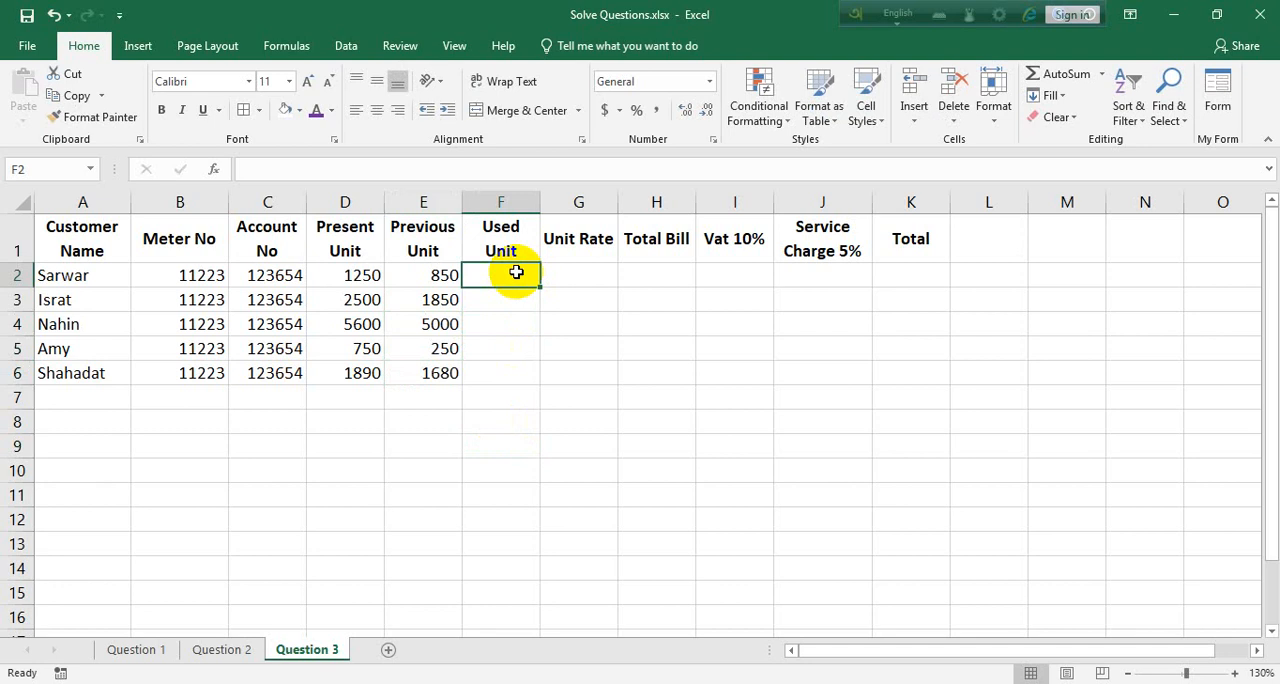
text(=)
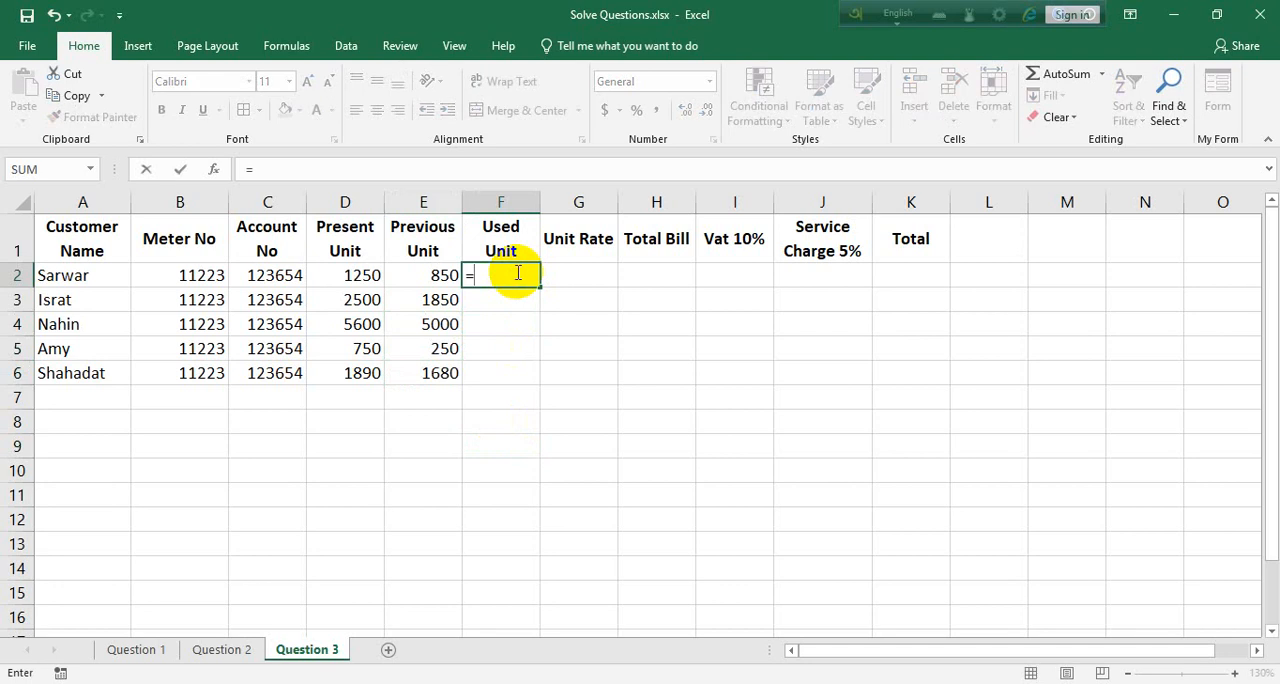
click(347, 274)
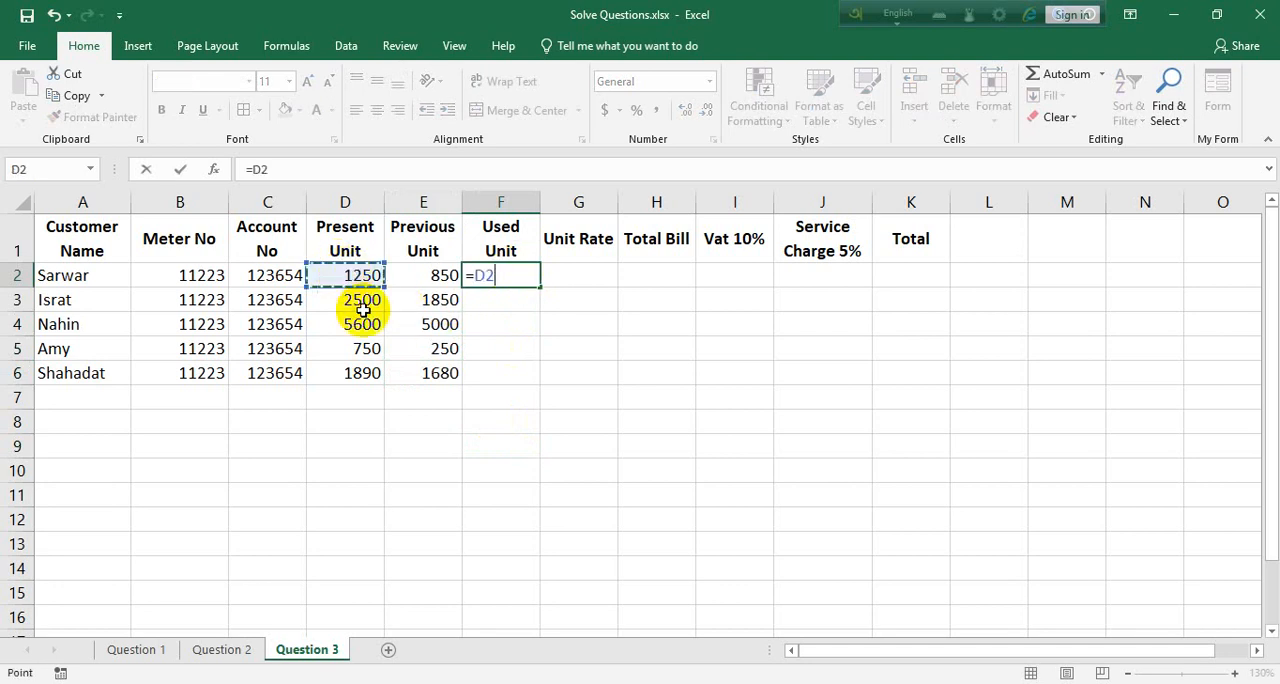
text(-)
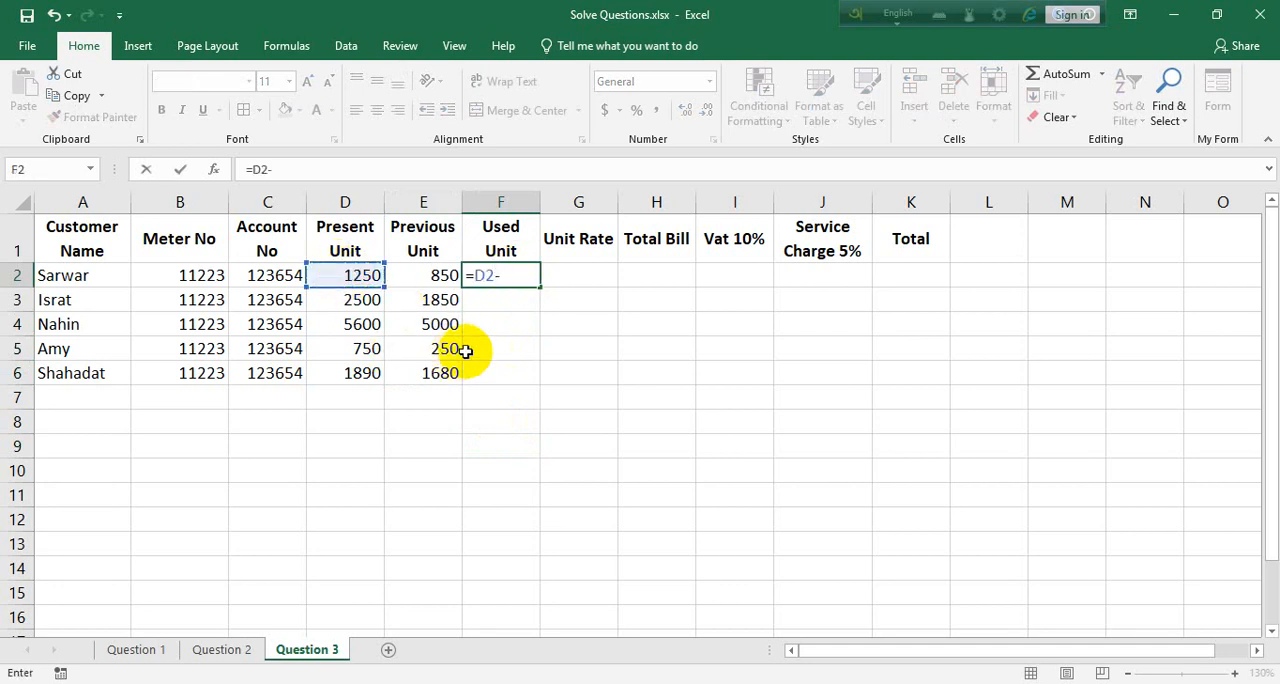
click(440, 276)
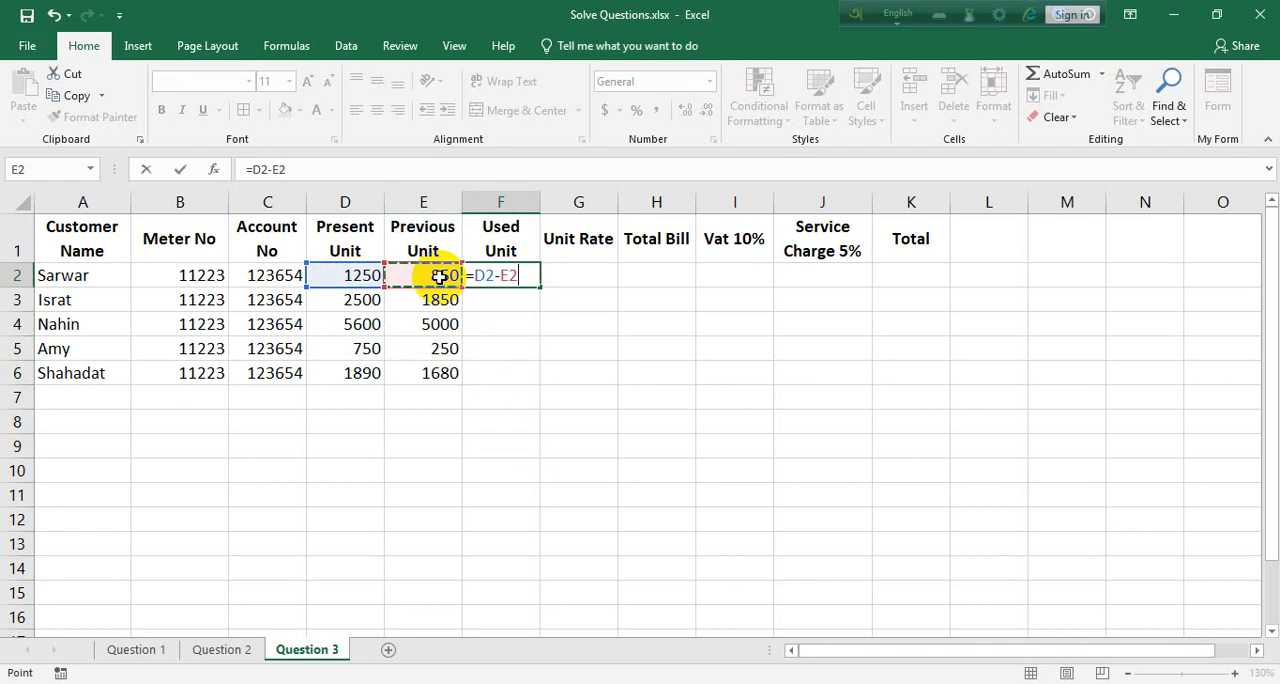
key(Return)
click(507, 274)
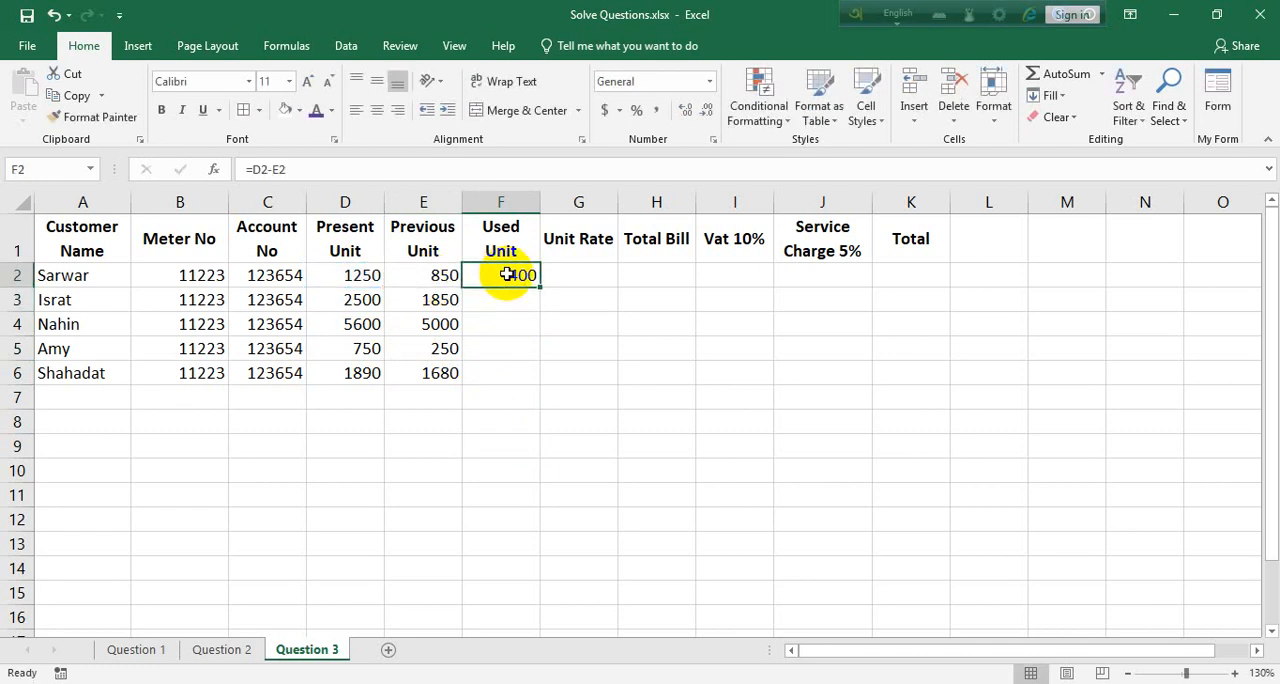
double_click(539, 286)
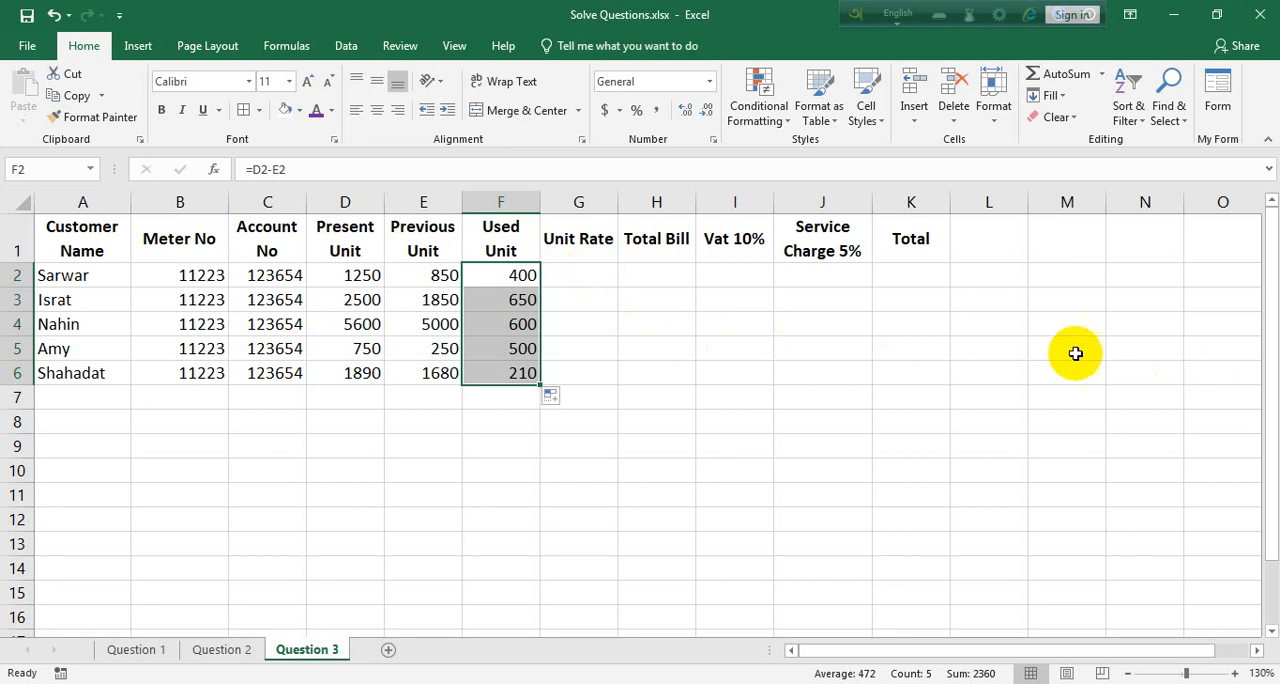
Note the first rate tier as "500 > 4.5" in cell H10
click(646, 466)
text(5000)
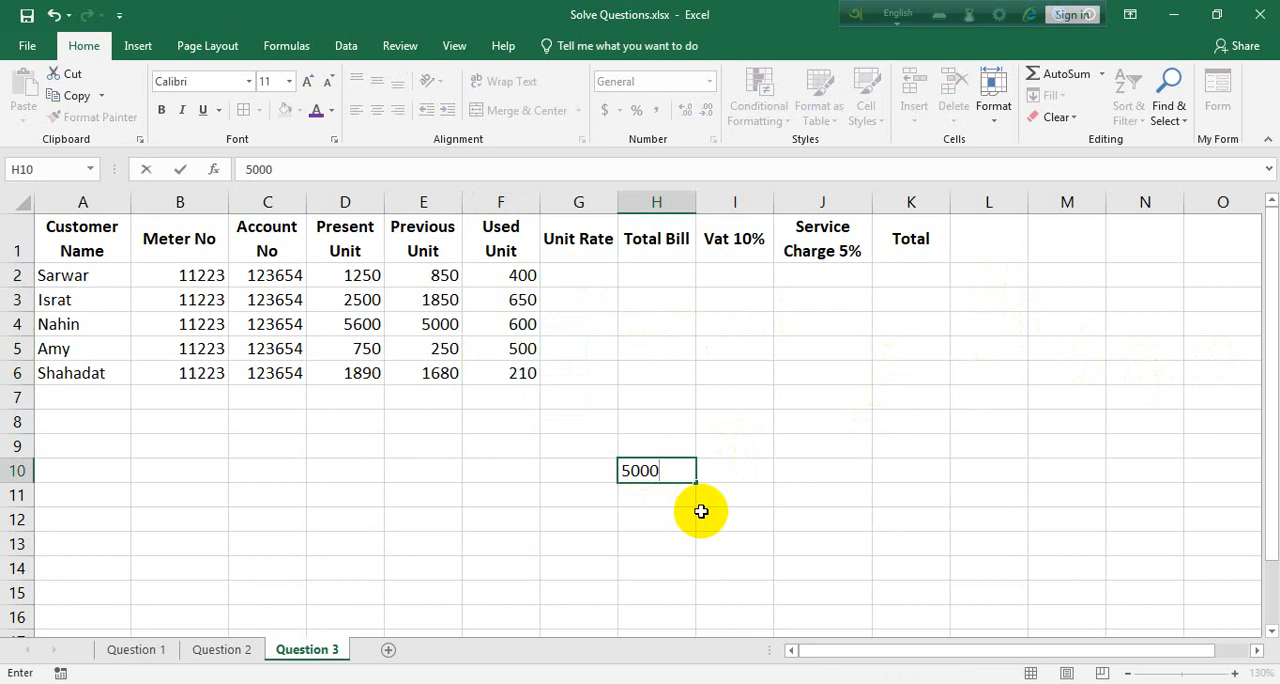
key(BackSpace)
text(> 4.5)
key(Return)
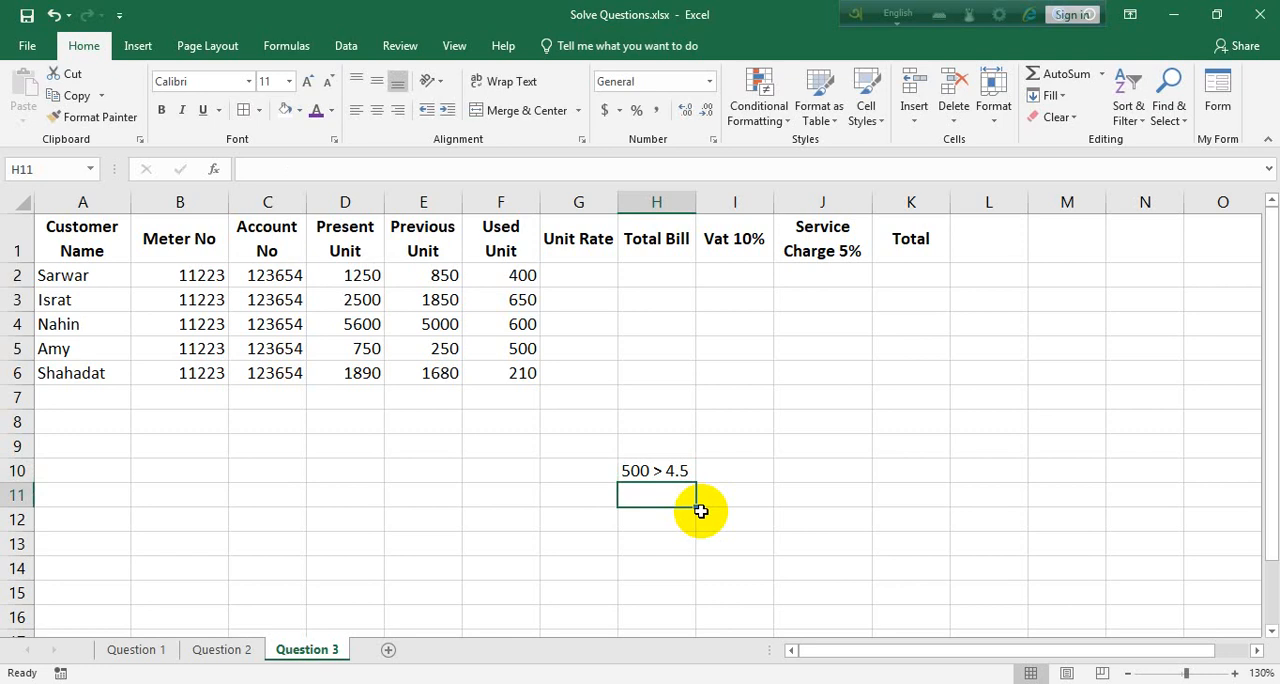
Note the second rate tier as "400 > 3.75" in cell H11
text(4000)
key(BackSpace)
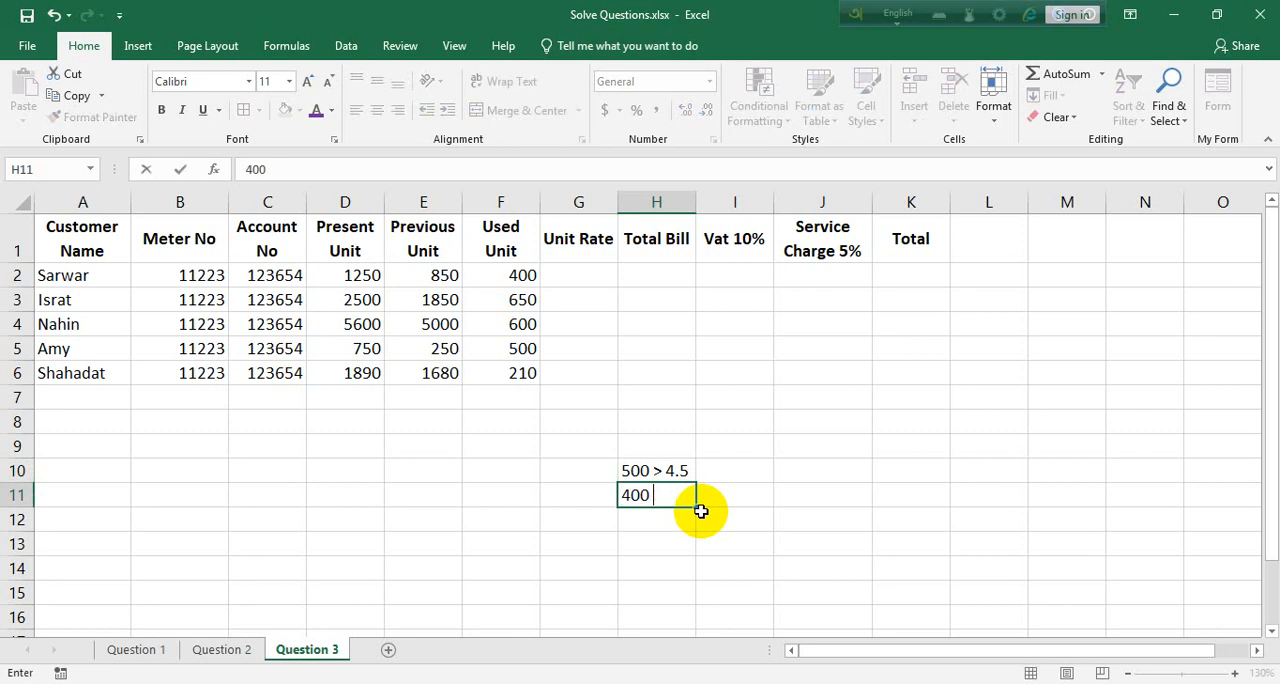
text(> 2)
key(BackSpace)
text(3.75)
key(Return)
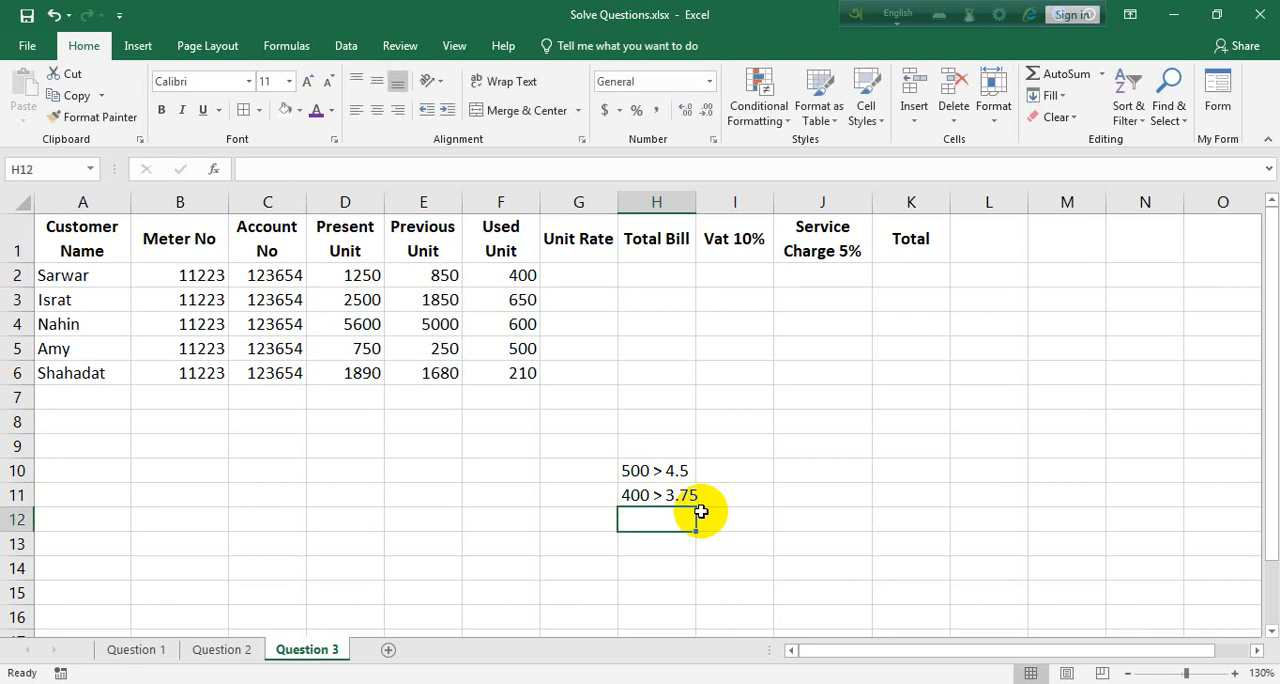
Note the remaining rate tiers as "200 > 2.5" in H12 and "200< 1.75" in H13
text(200)
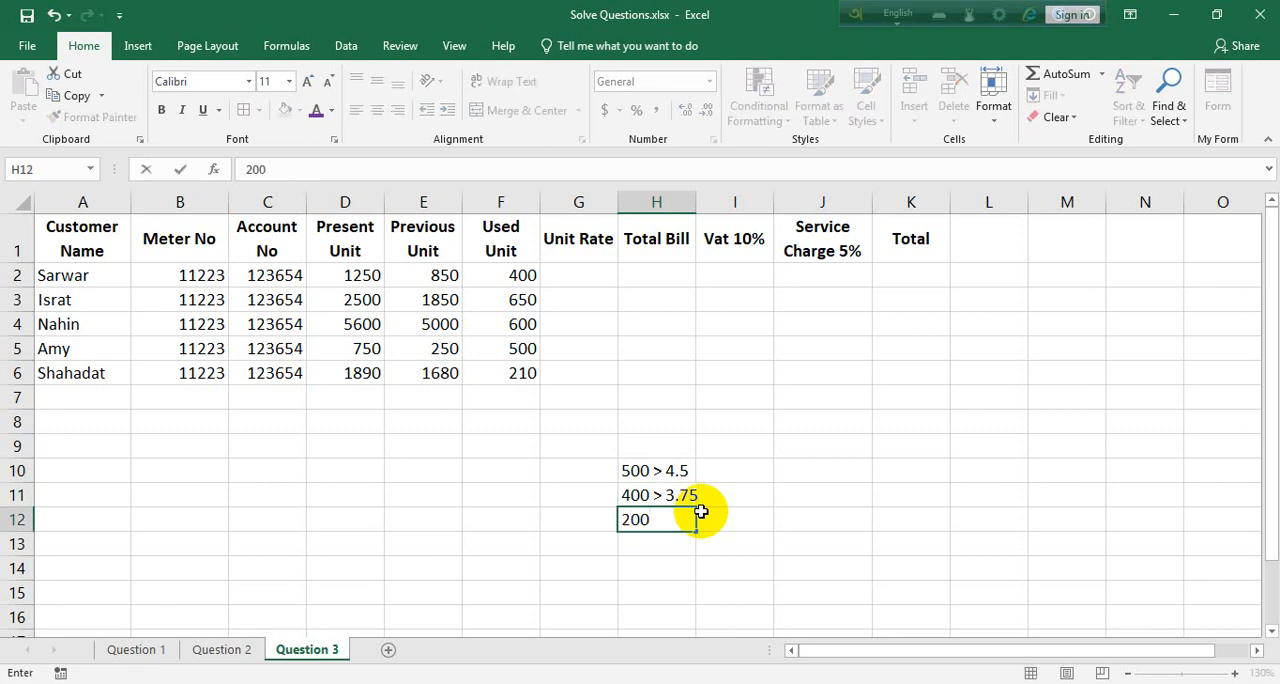
text( > 2.5)
key(Return)
text(200<)
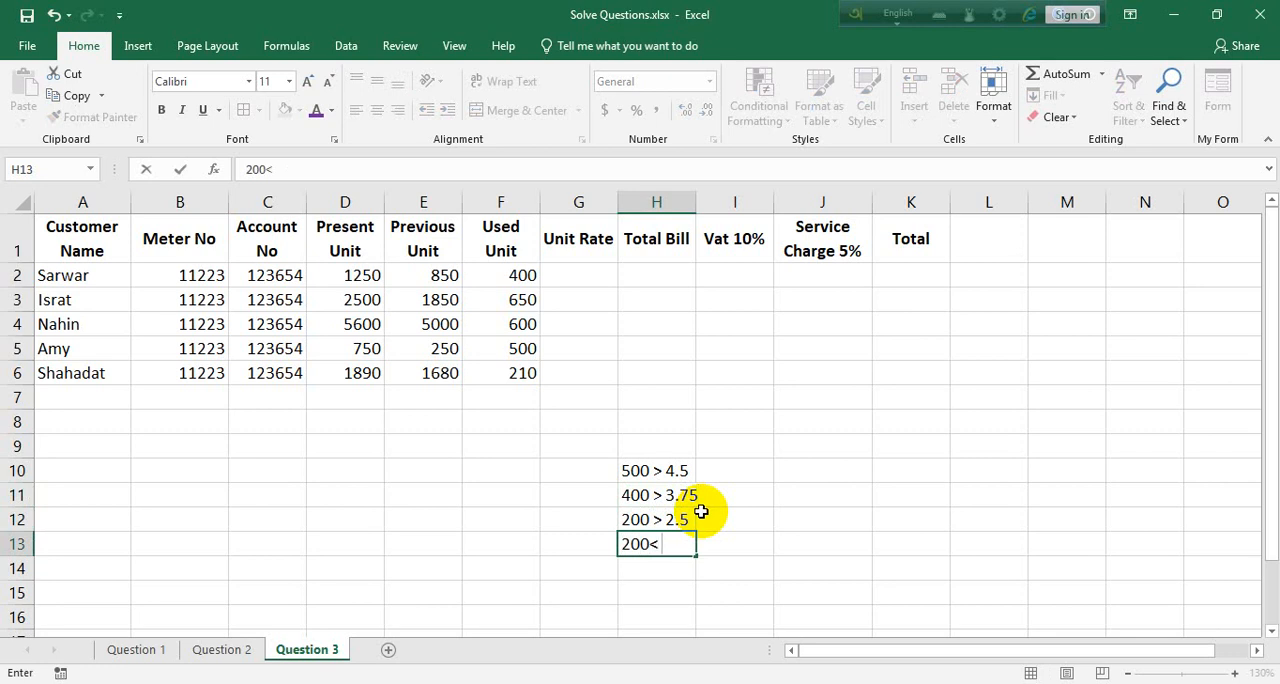
text( 1.75)
Start the Unit Rate formula in G2 with an IF that returns F2*4.5 when F2>=500
click(583, 263)
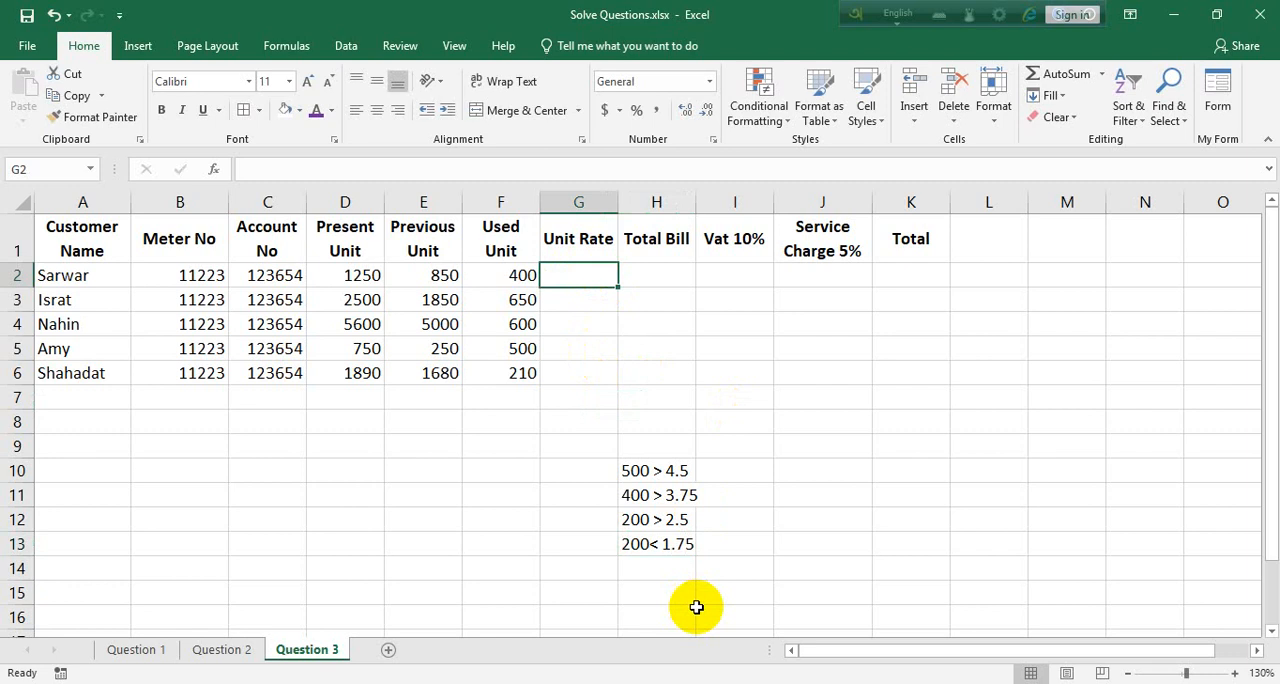
text(=if)
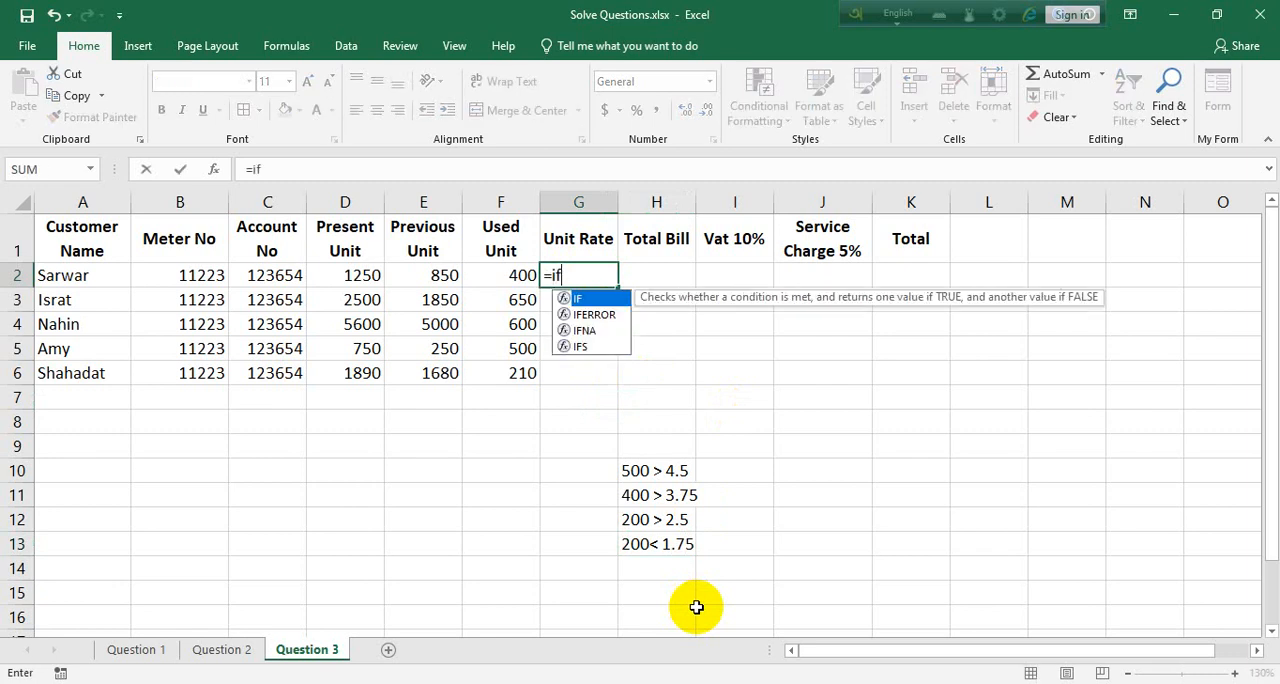
text(()
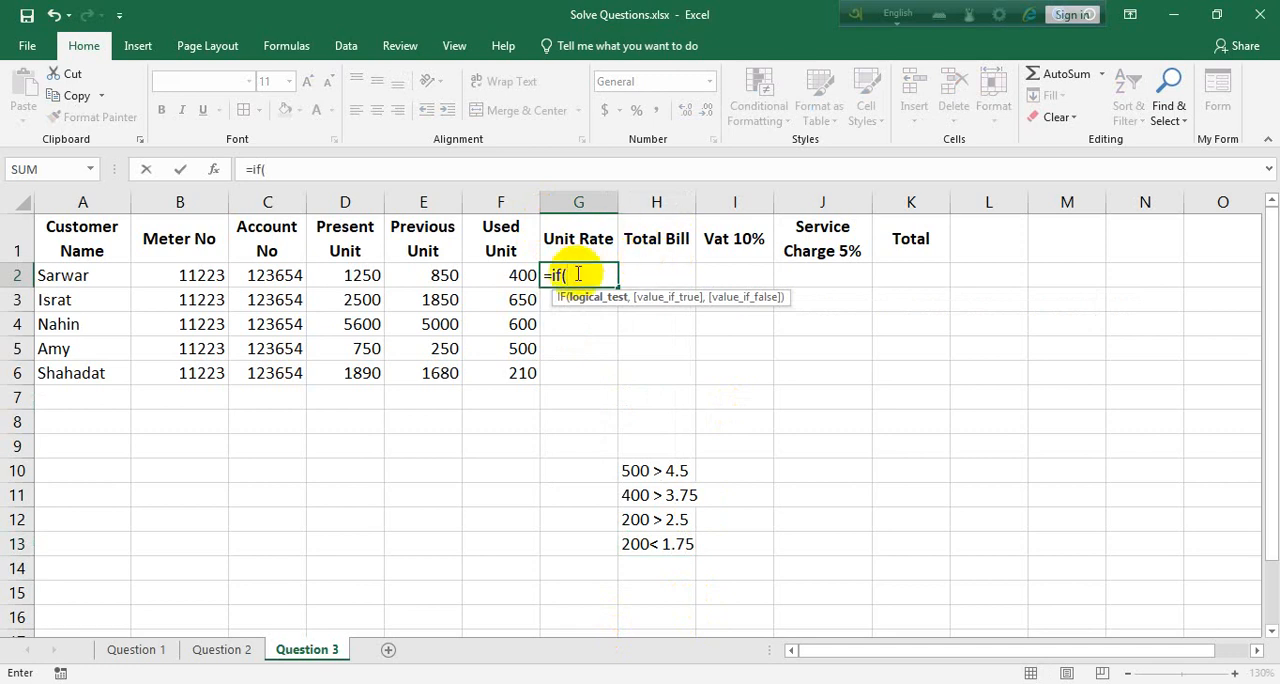
click(508, 275)
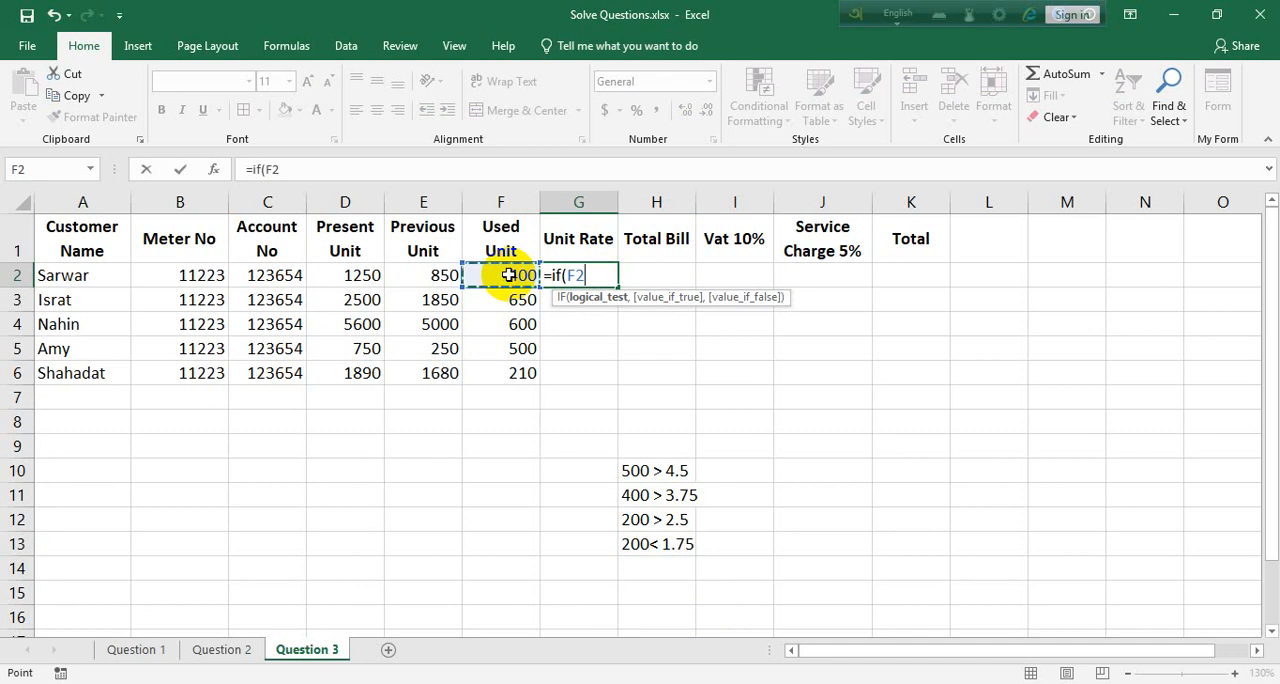
text(>=500,)
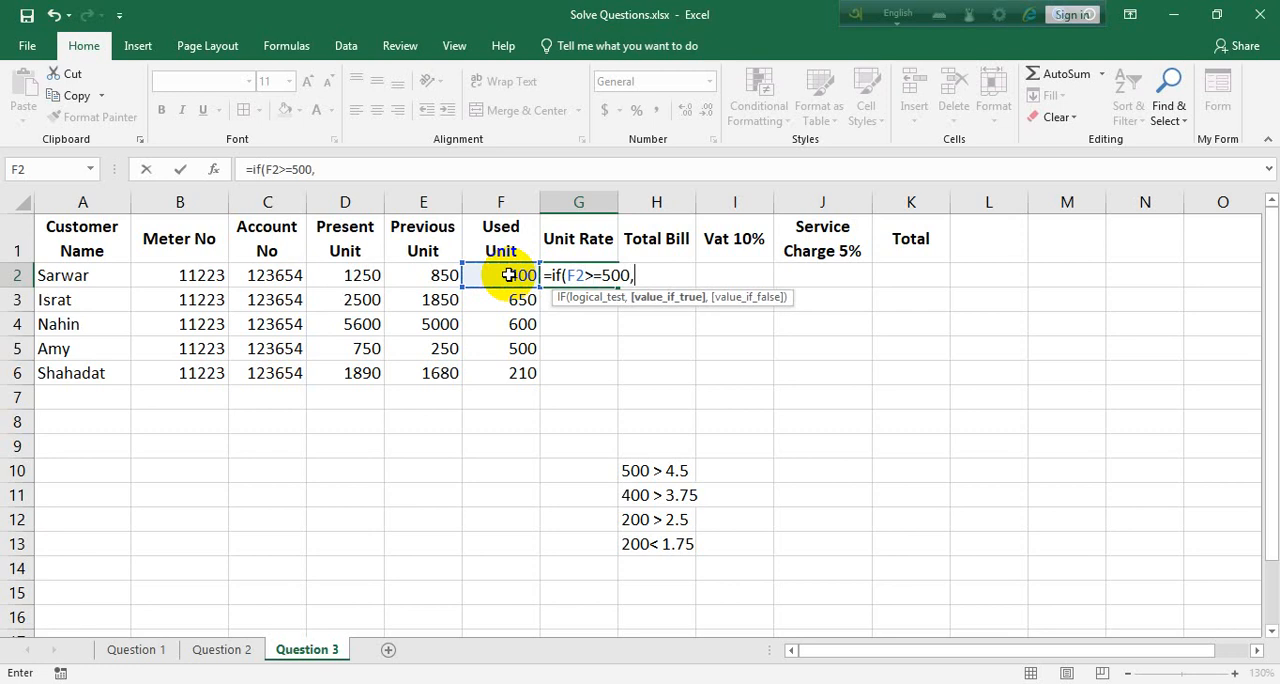
click(499, 275)
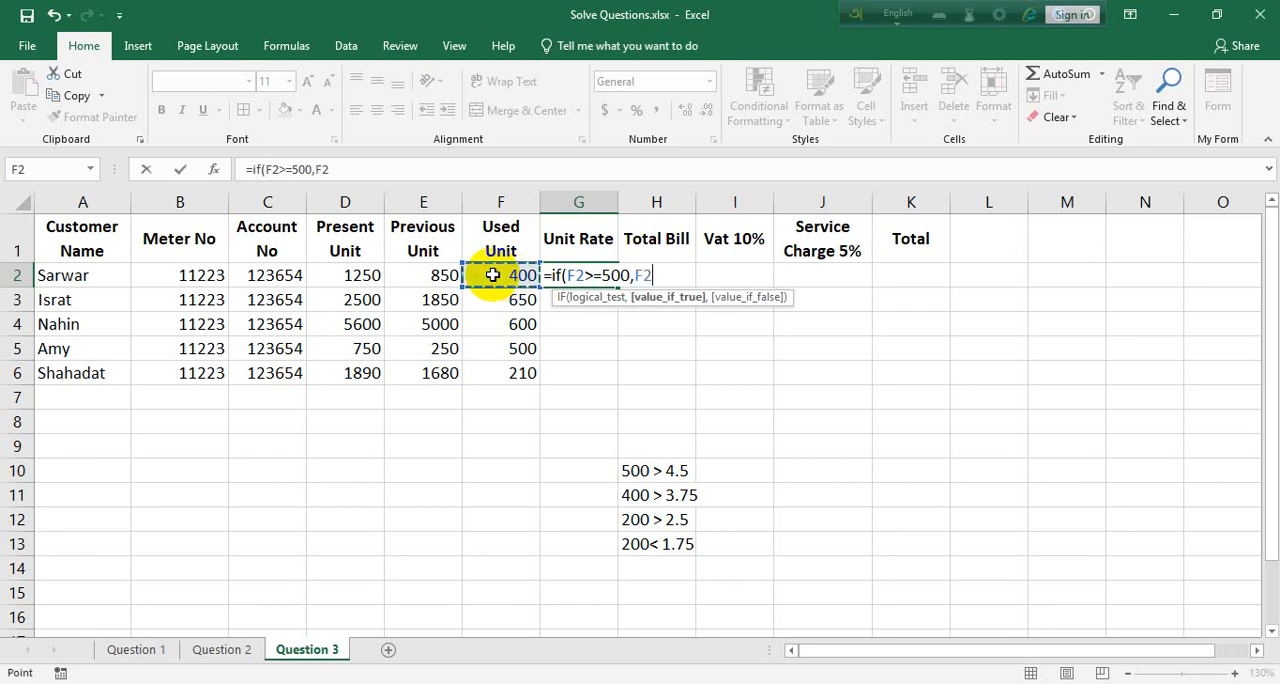
text(*4.5)
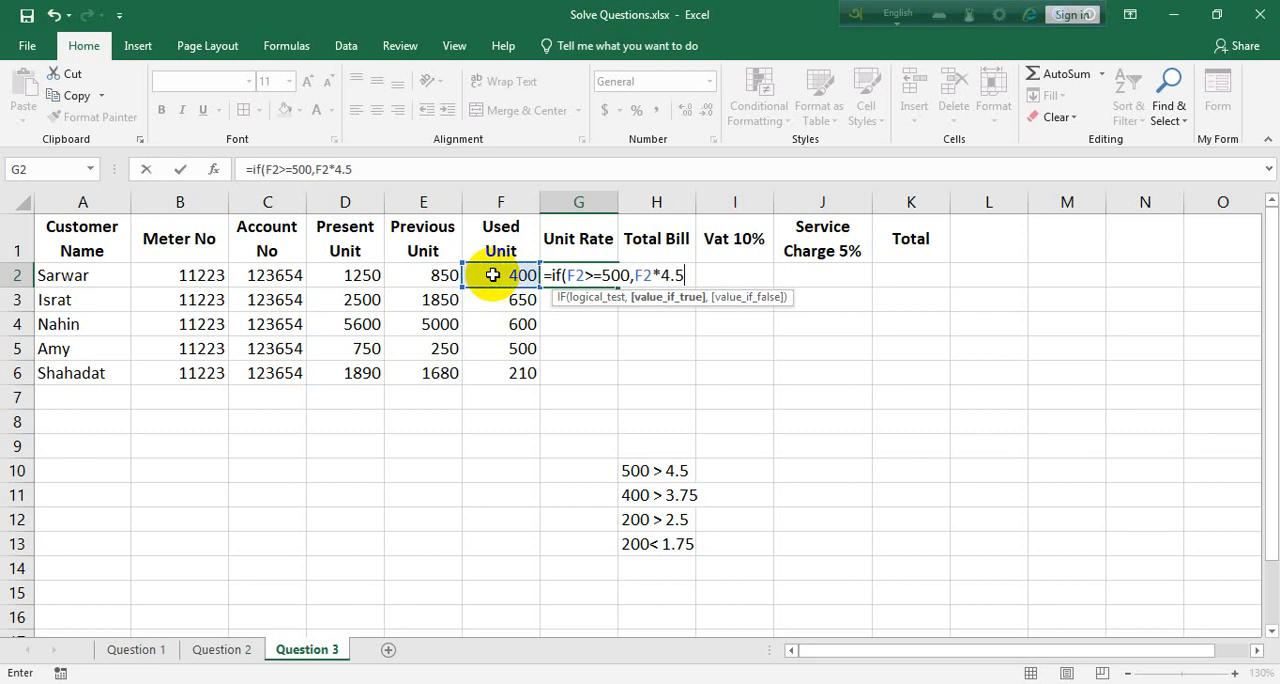
text(,if)
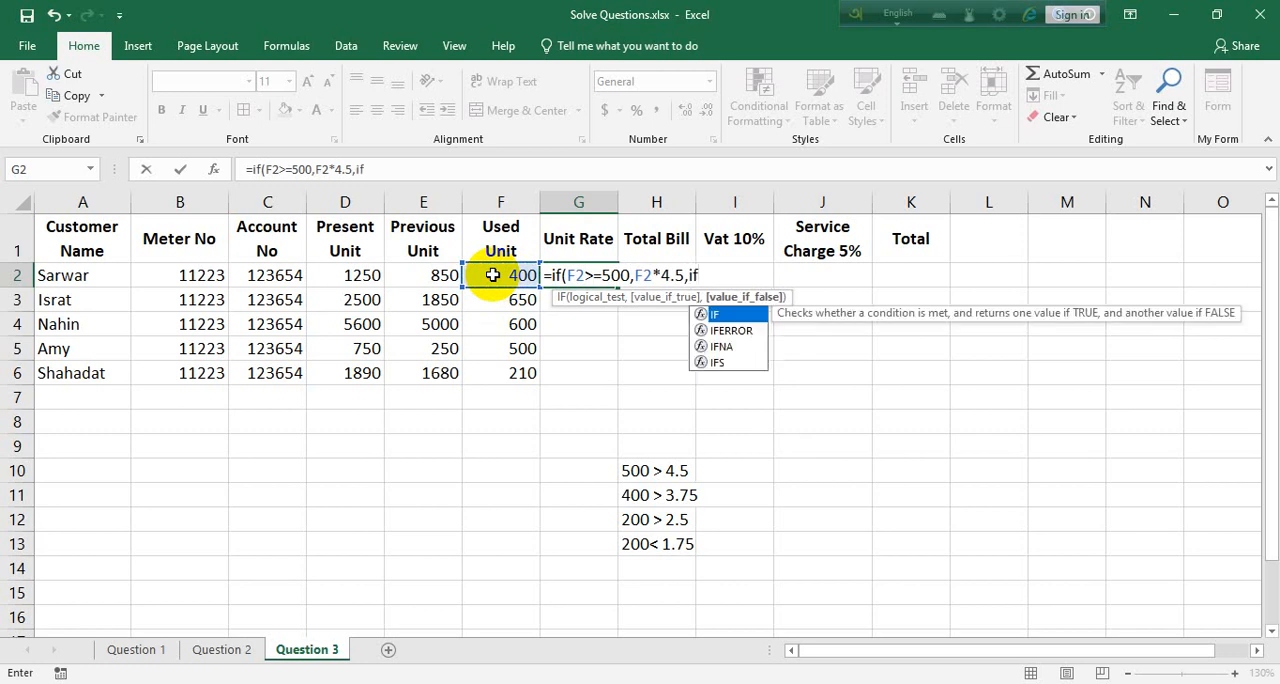
text(()
Nest a second IF in the G2 formula that returns F2*3.75 when F2>=400, and open a third IF
click(493, 275)
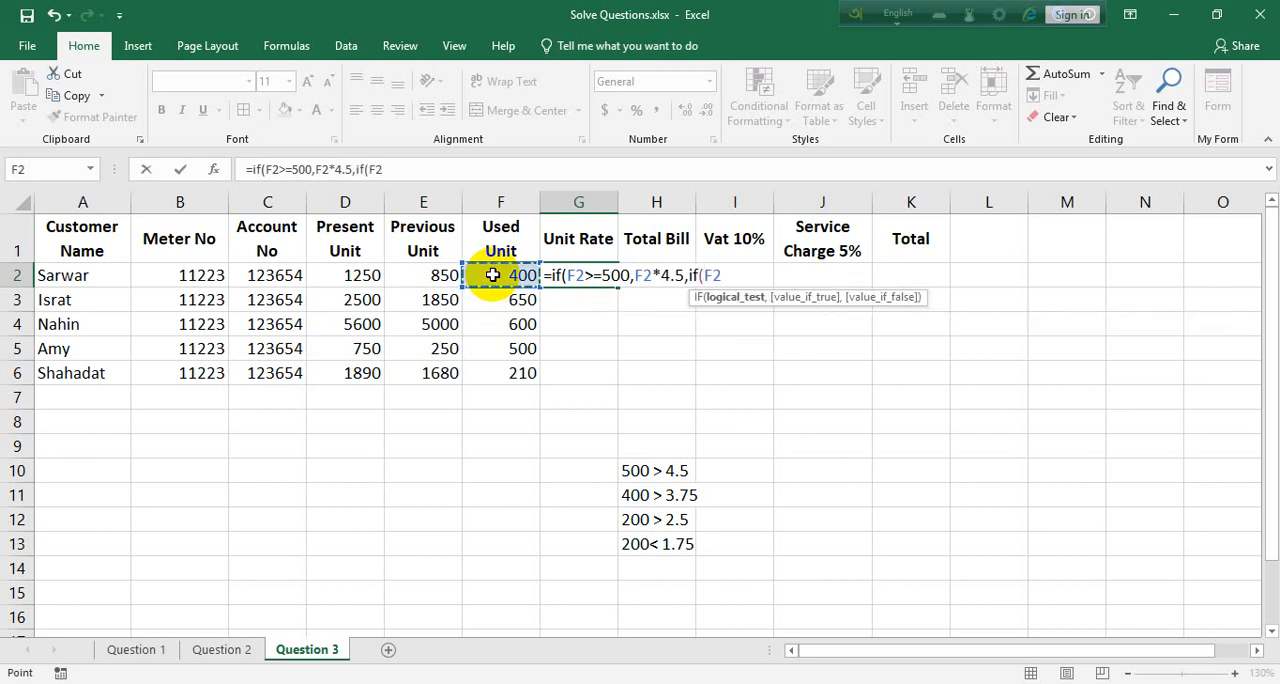
text(>=400,)
click(493, 275)
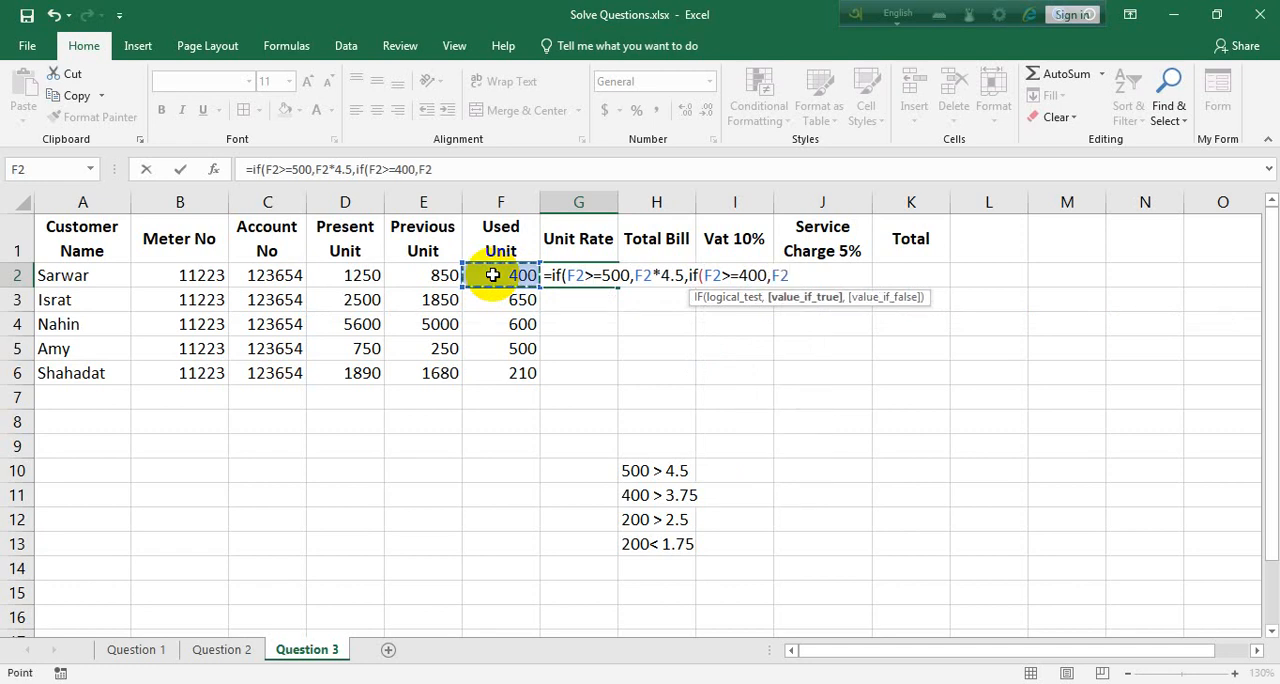
text(*3.75)
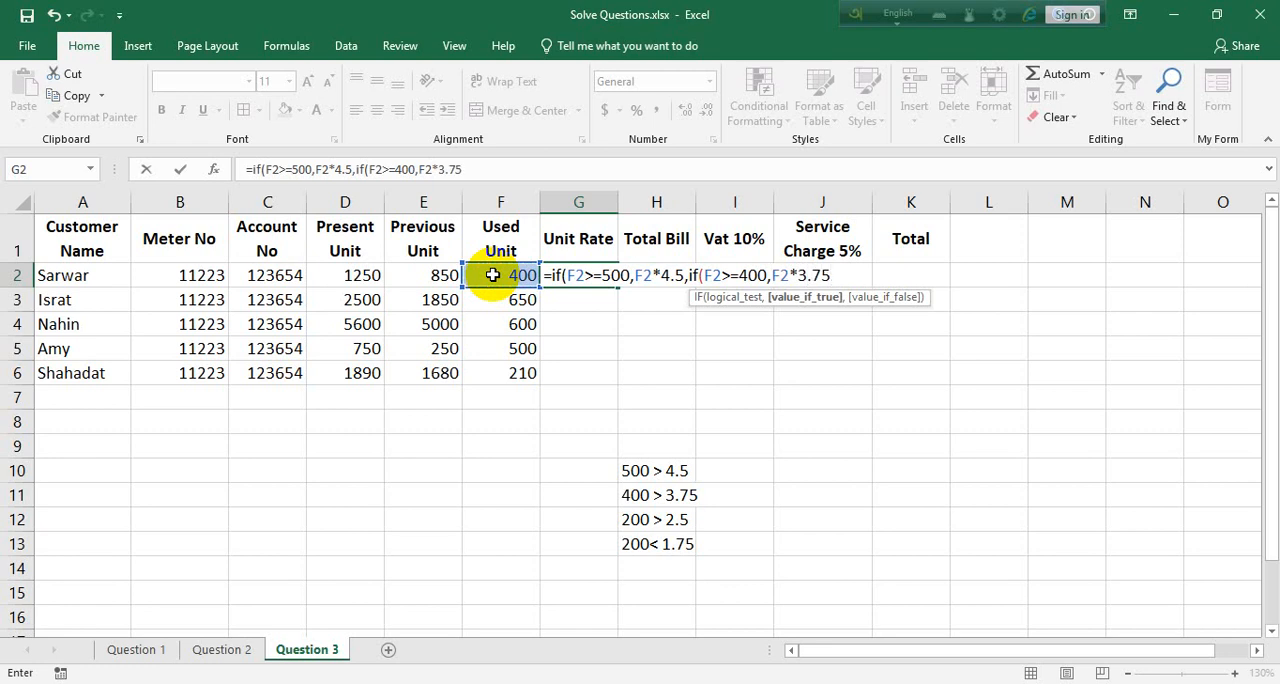
text(,if()
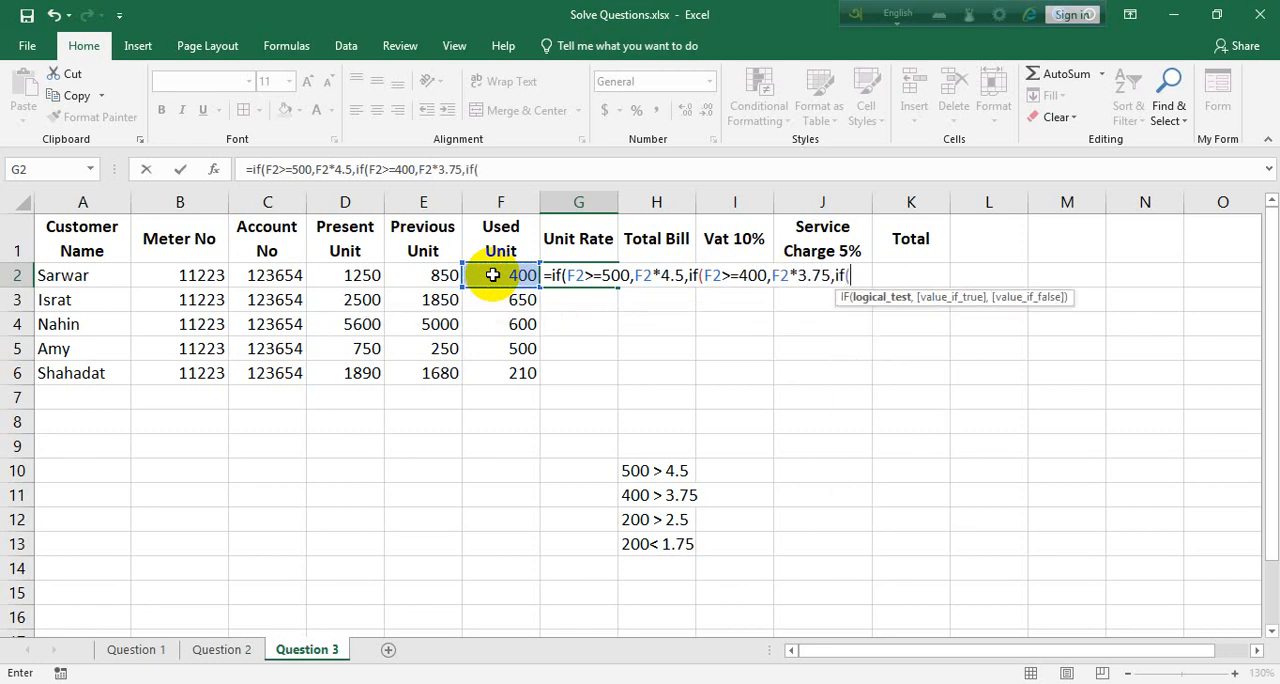
Remove the F2* multiplier before 4.5 and 3.75 so the G2 formula returns only the rates
click(658, 279)
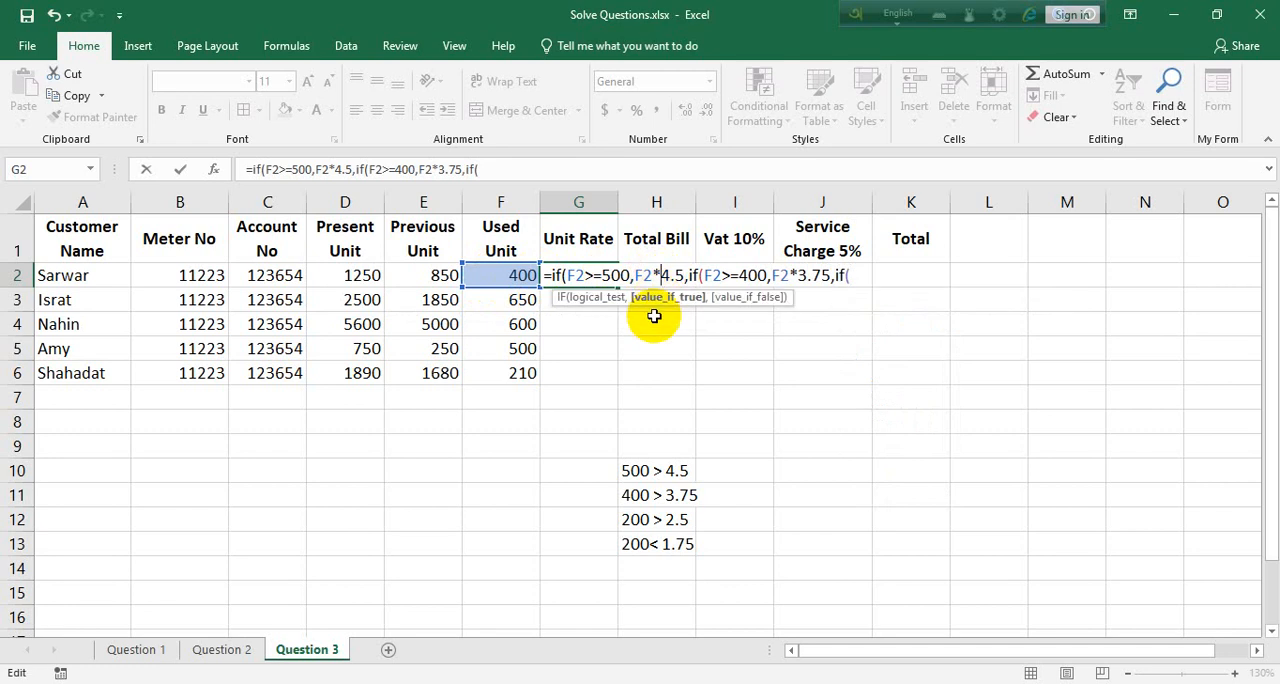
key(BackSpace)
key(BackSpace)
key(BackSpace)
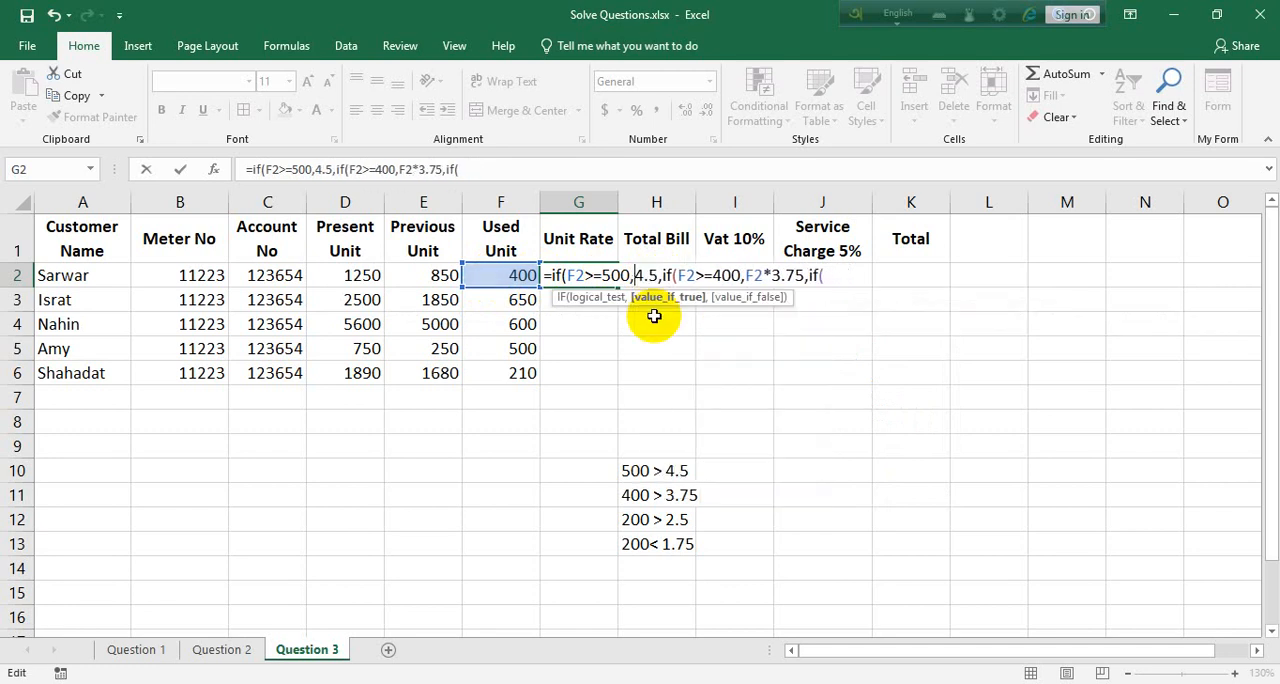
click(766, 284)
key(BackSpace)
key(BackSpace)
key(BackSpace)
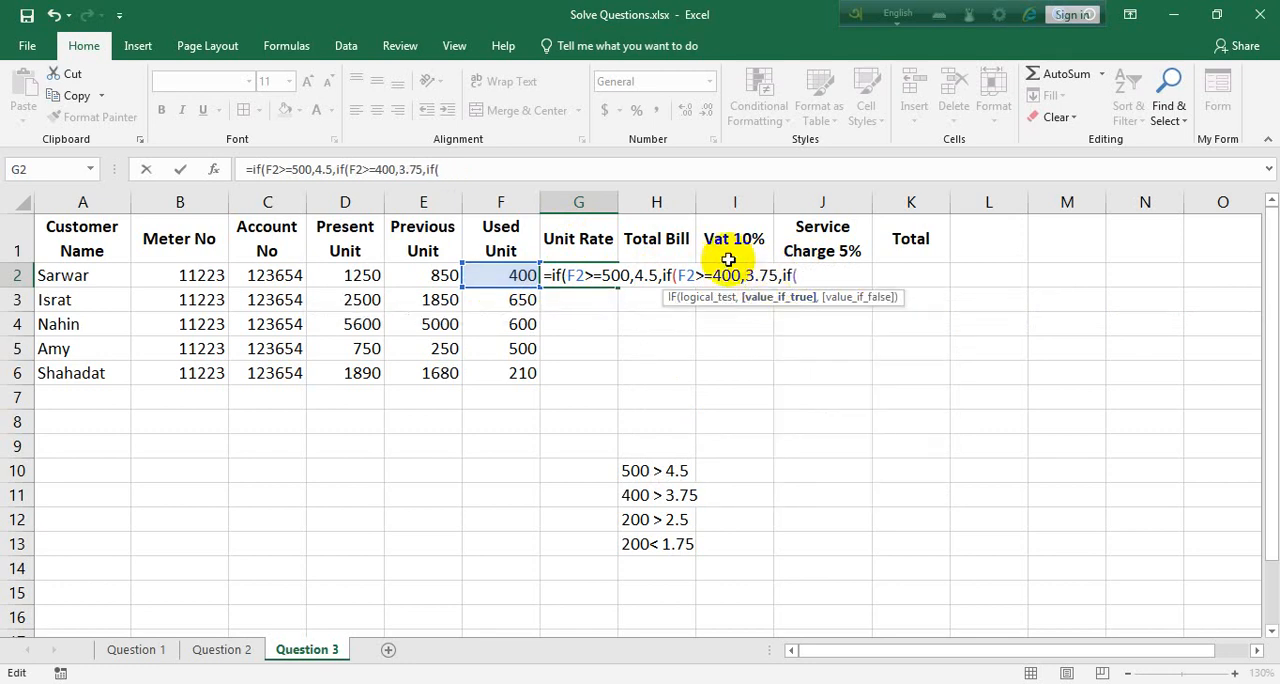
Continue the third IF of the G2 formula with the condition F2>=200 and the rate 2.5
click(823, 277)
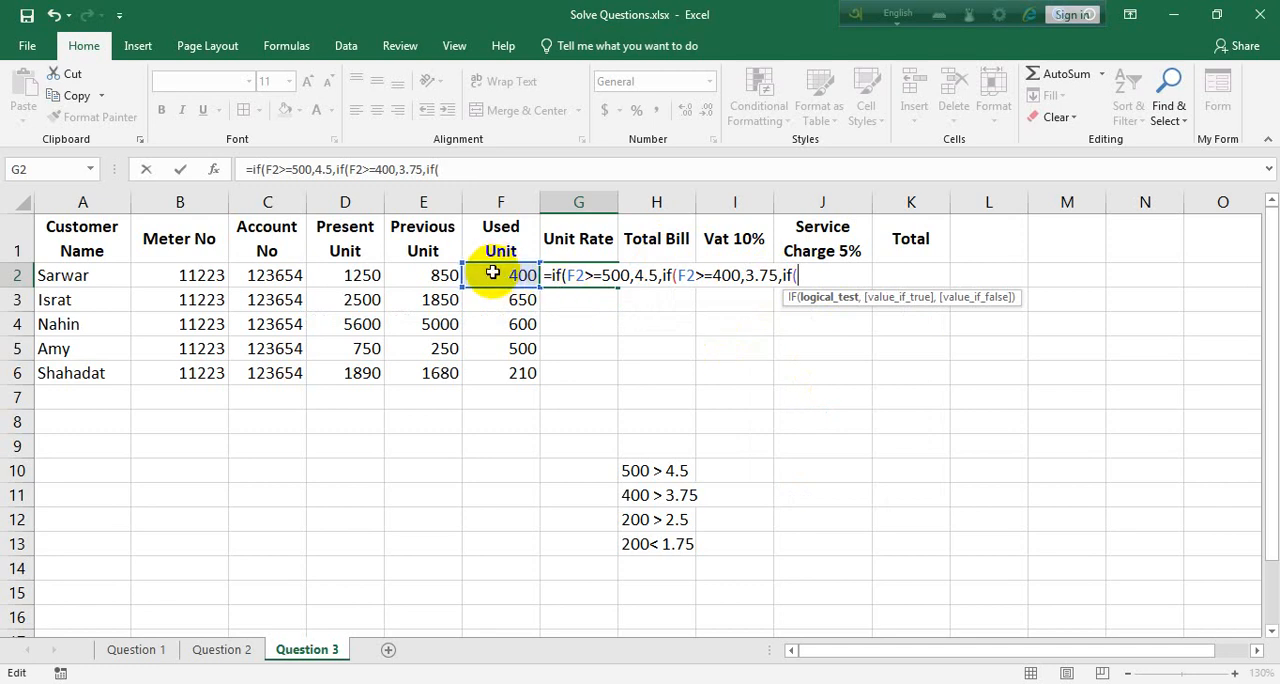
click(494, 272)
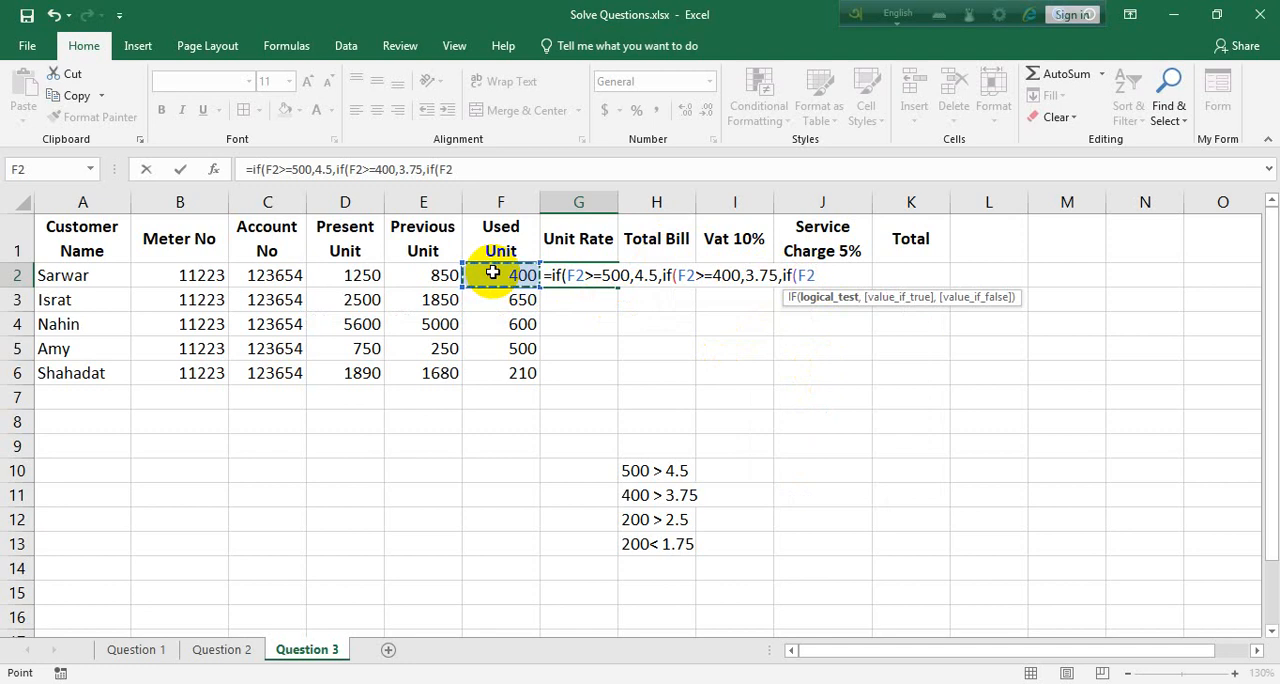
text(>=200)
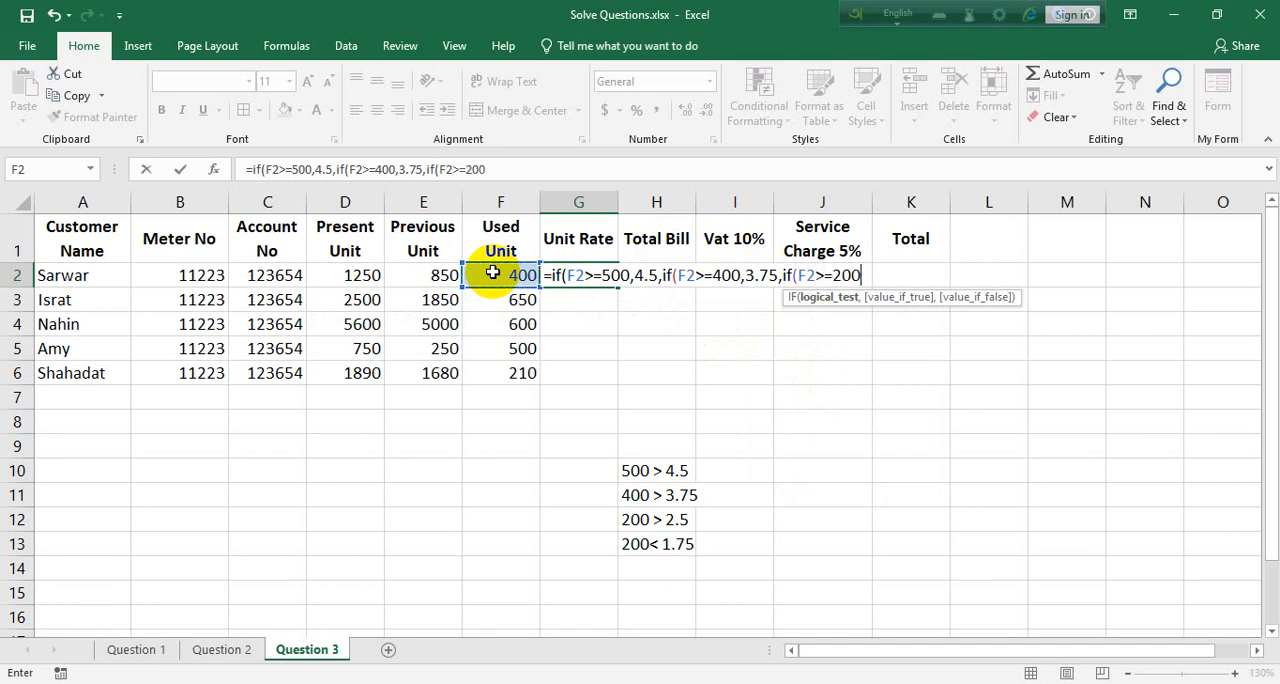
text(,)
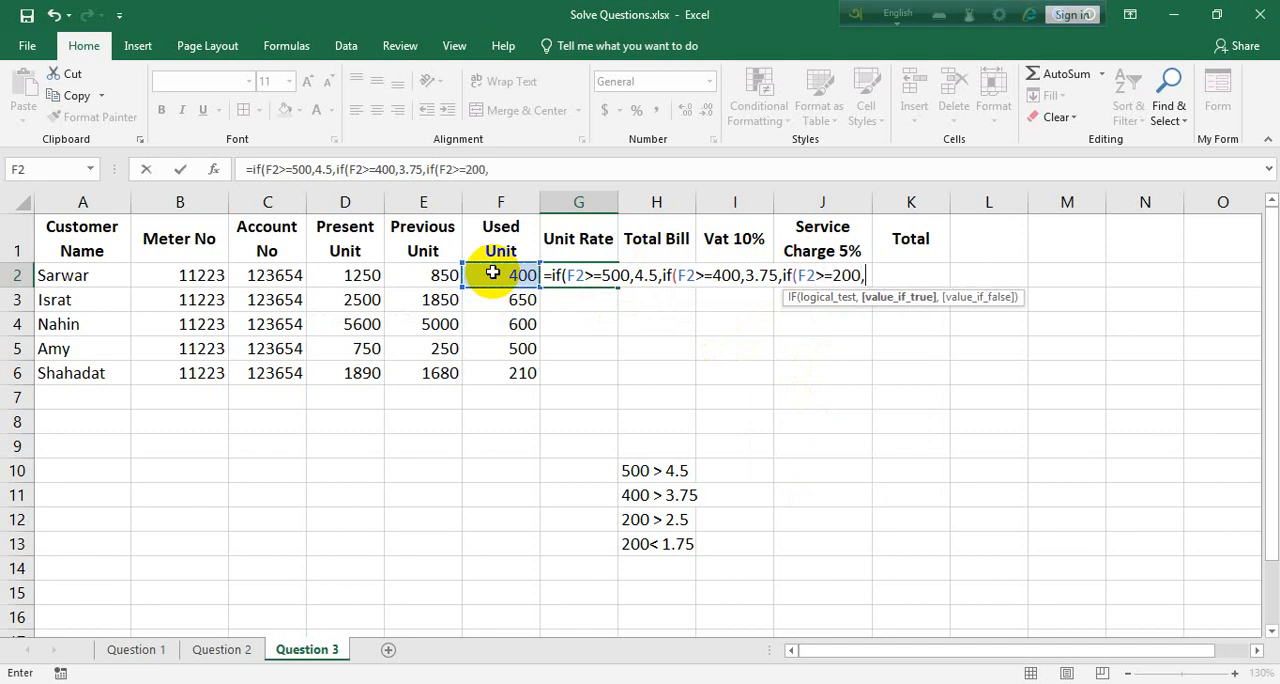
text(2.5,if()
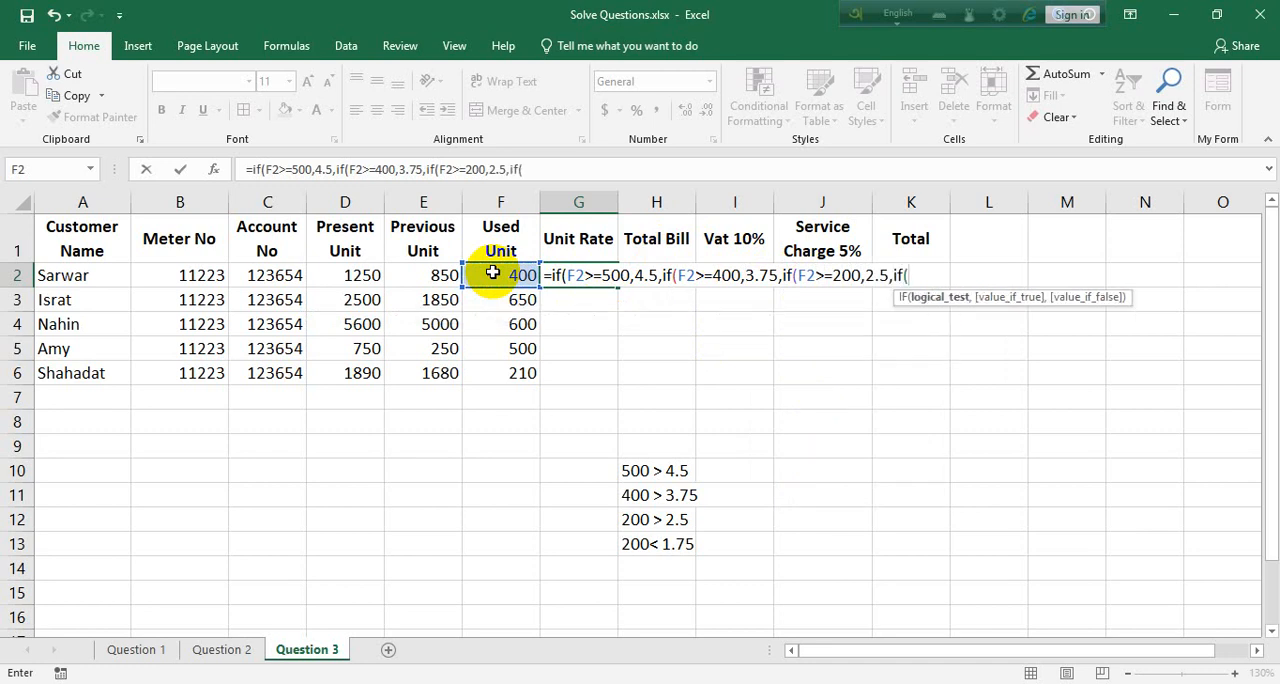
Complete the G2 formula with a fourth IF returning 1.75 when F2<200, and fill it down through G6
click(492, 272)
text(>=)
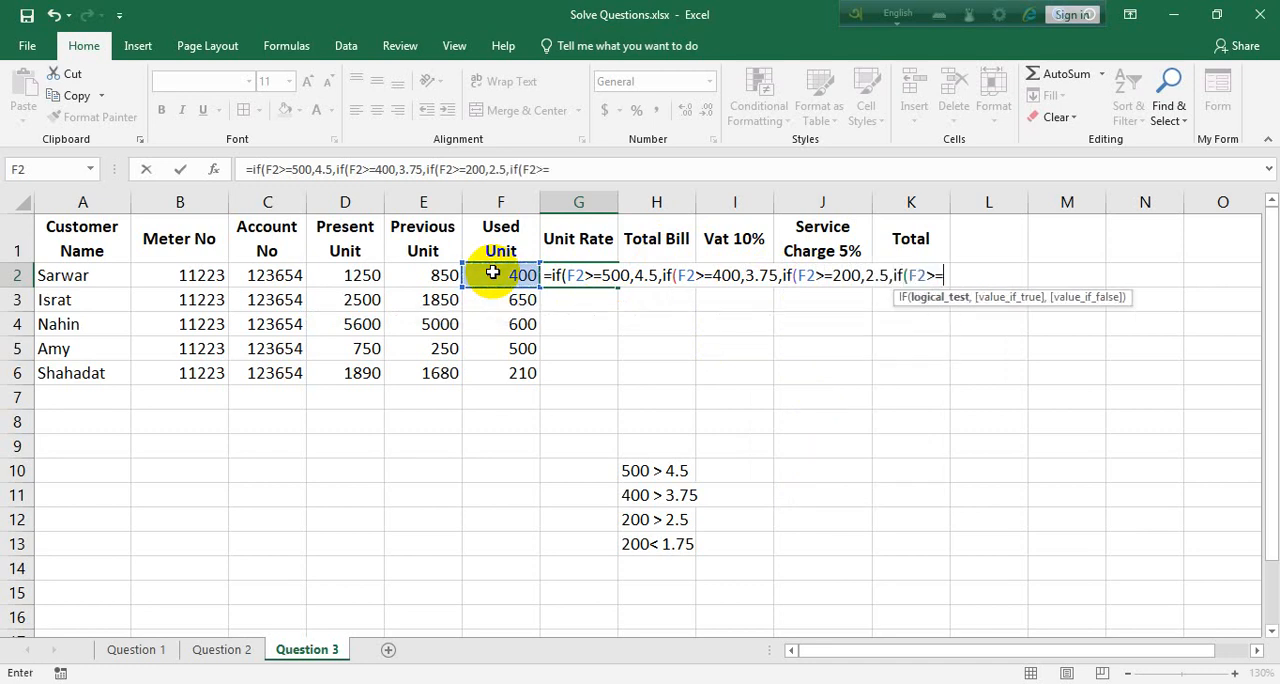
key(BackSpace)
key(BackSpace)
text(<200,1.)
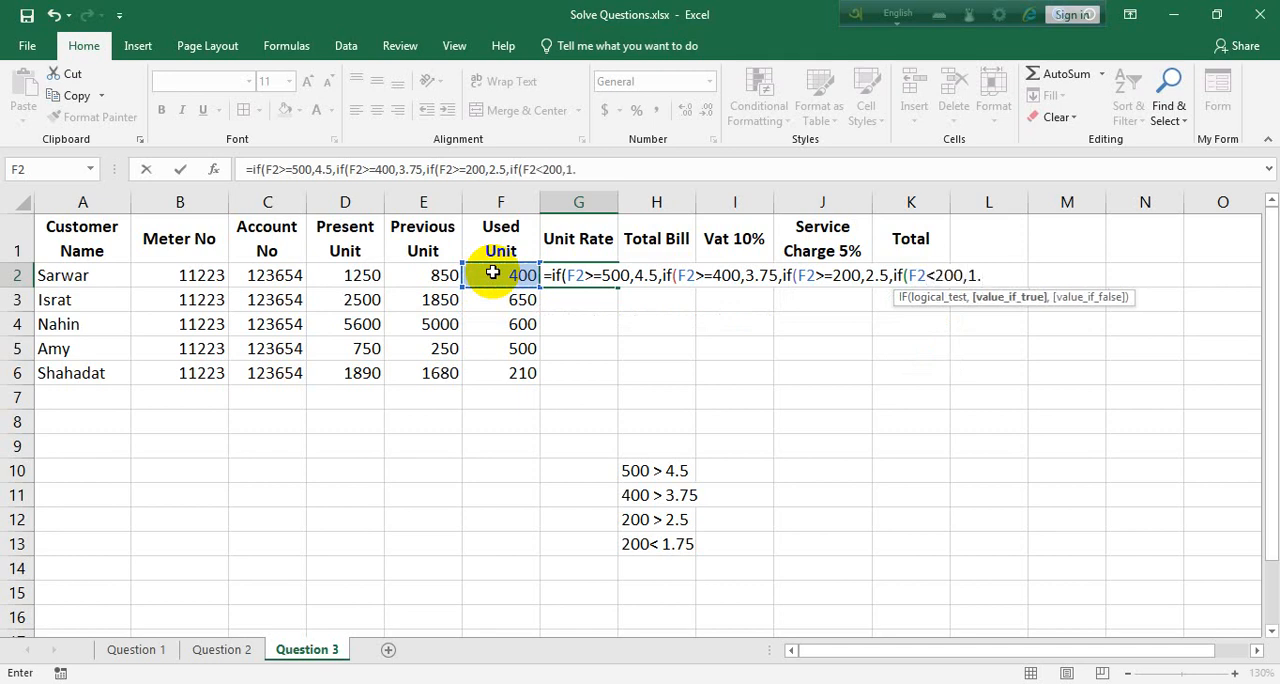
text(75)
text()))))
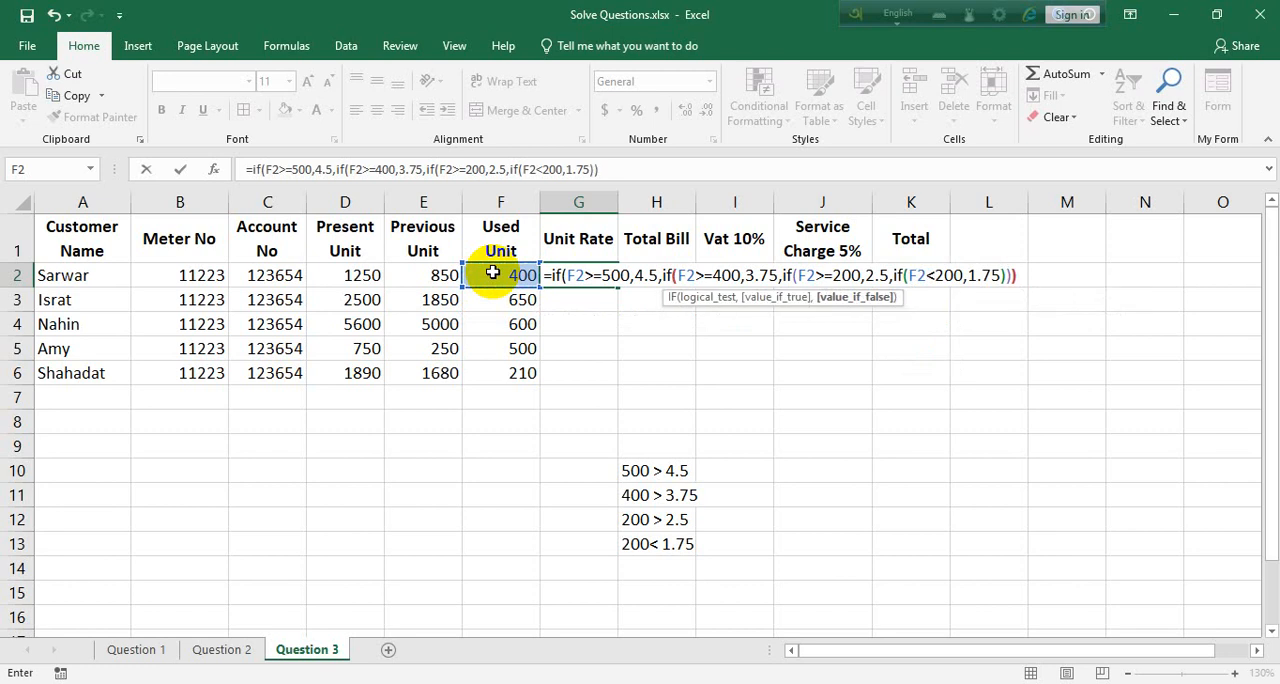
key(Return)
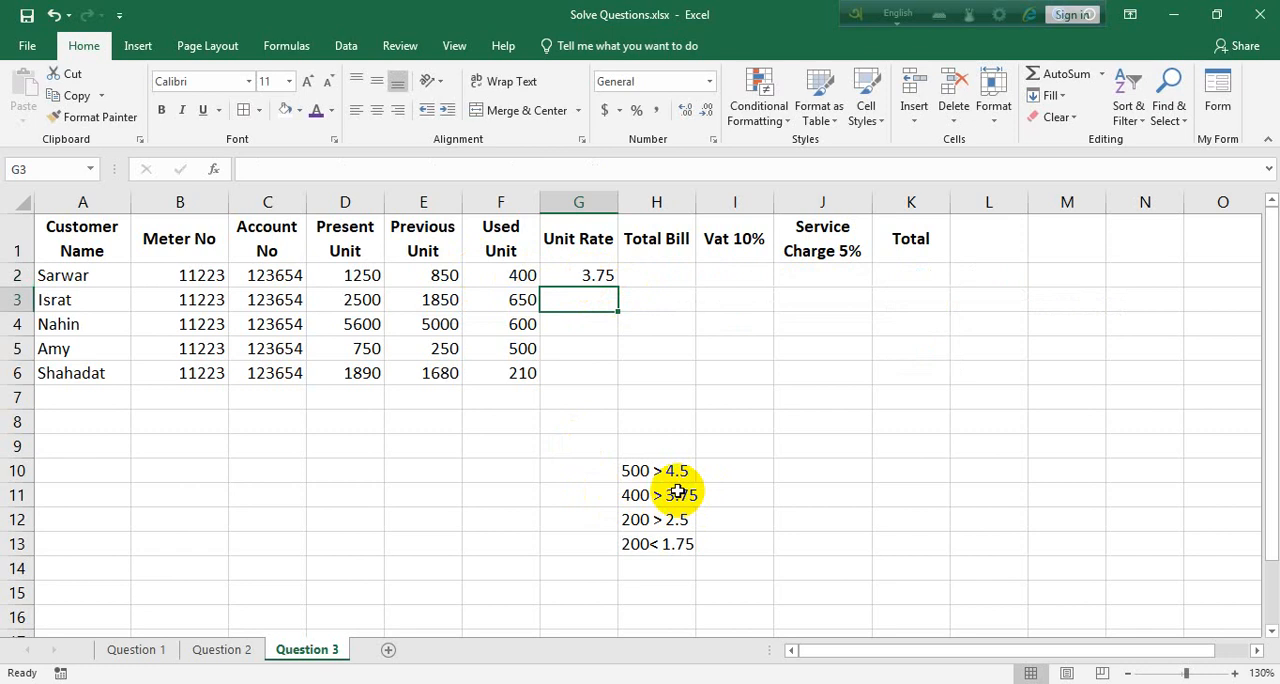
click(594, 276)
double_click(617, 285)
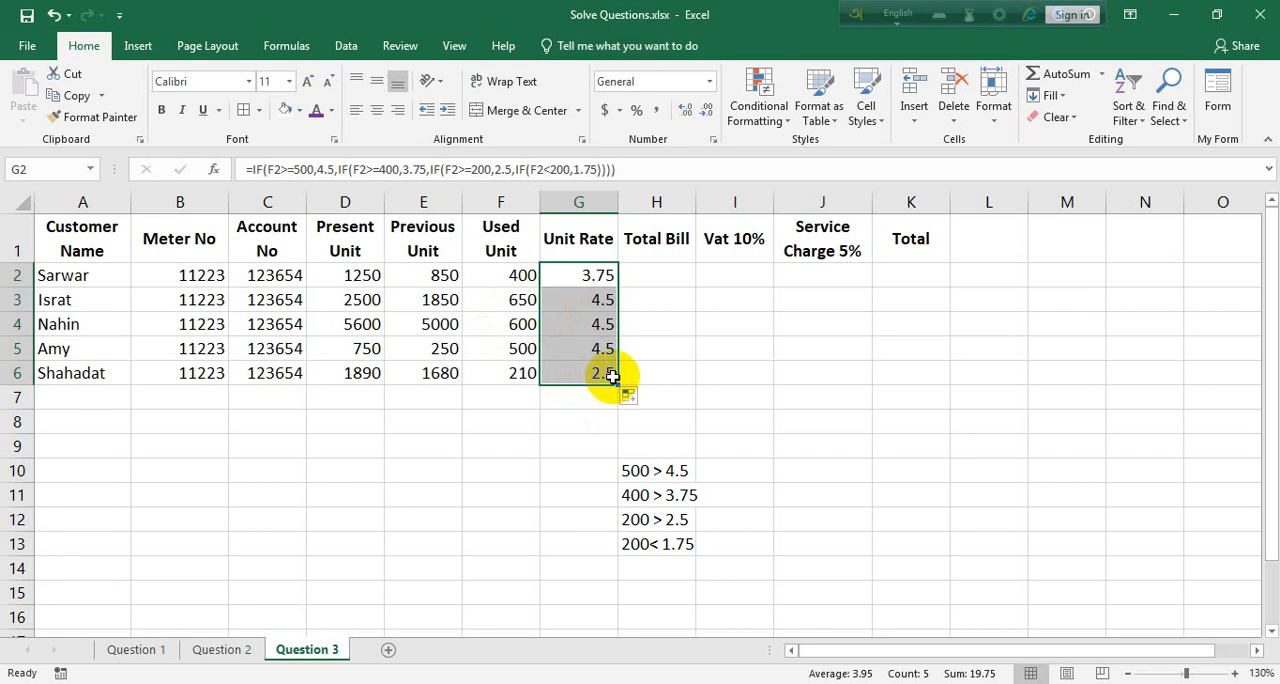
Calculate the total bill in H2 with the formula =F2*G2 and fill it down through H6
click(650, 272)
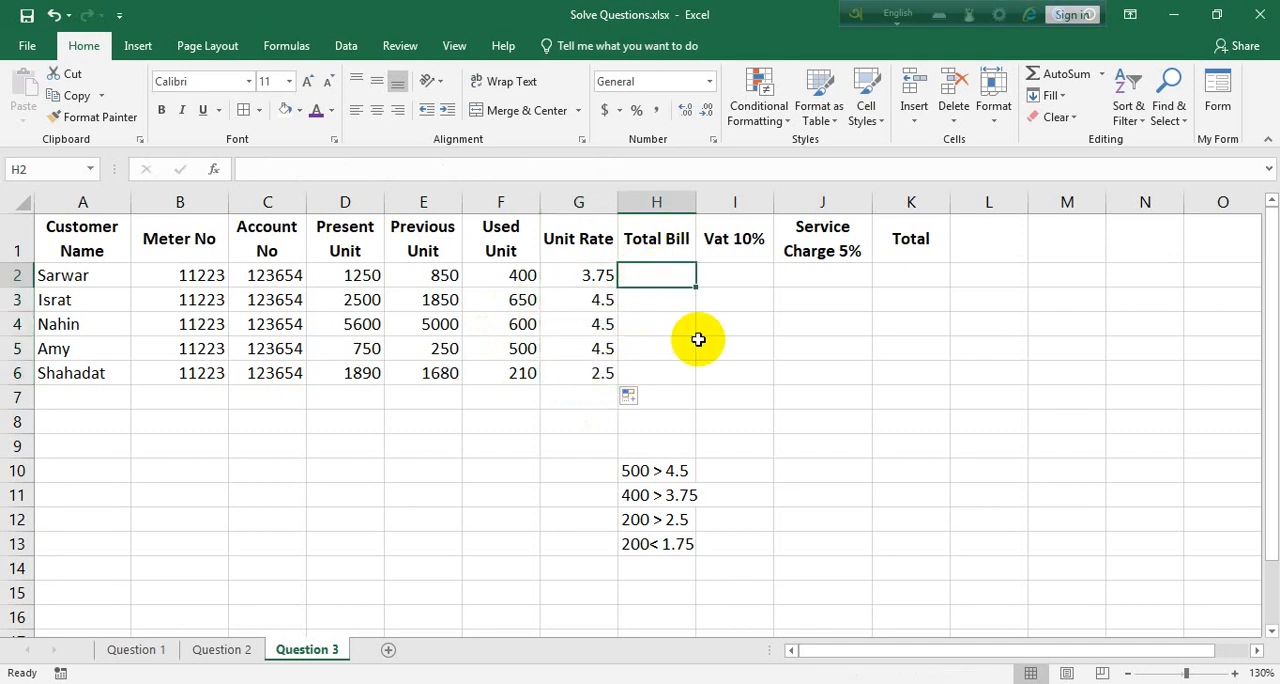
text(=)
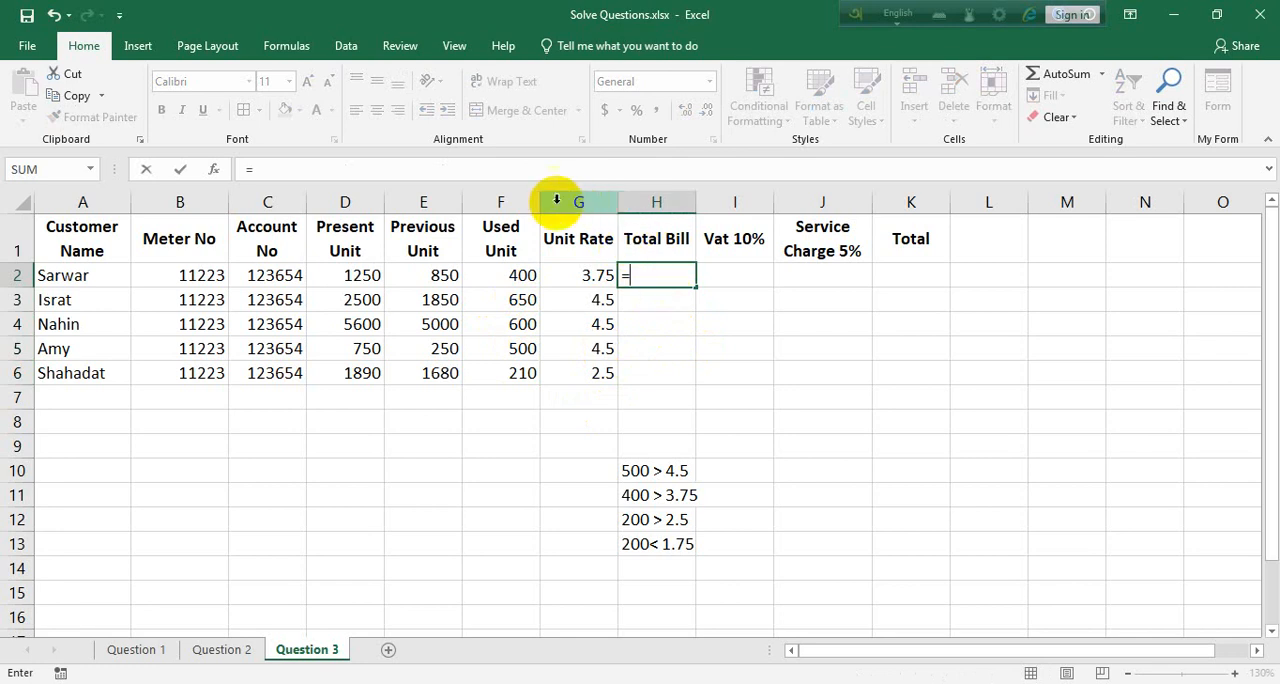
click(508, 275)
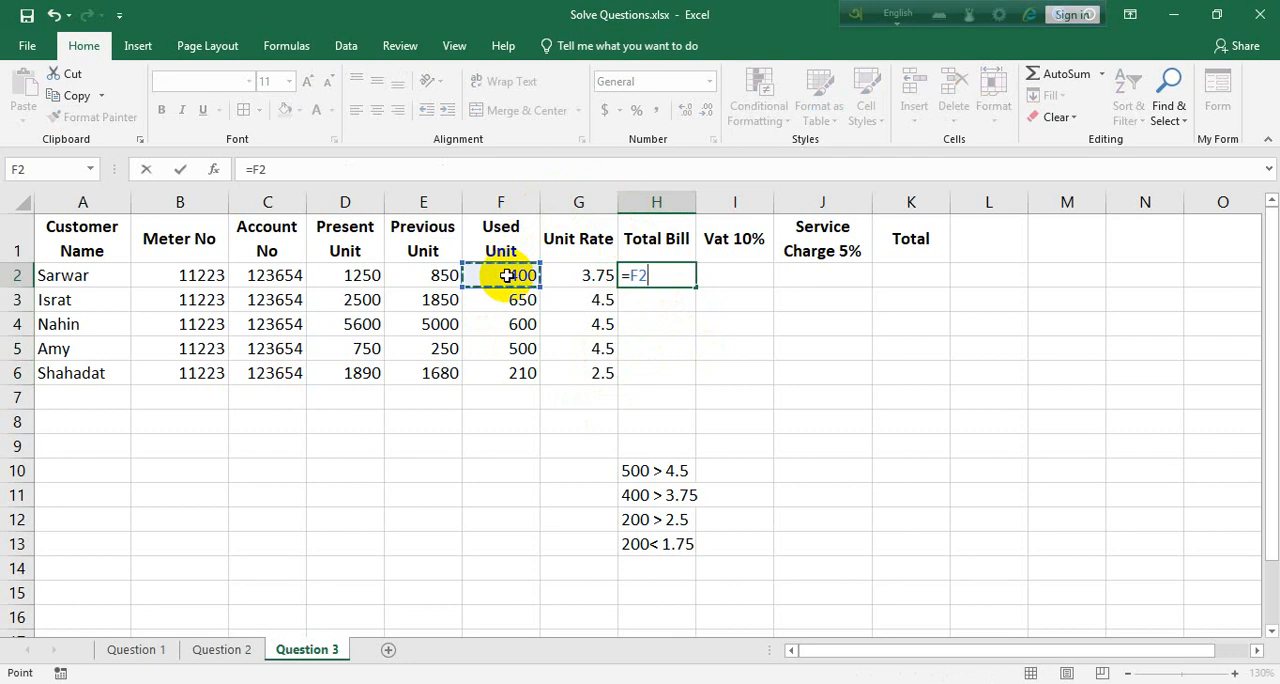
text(*)
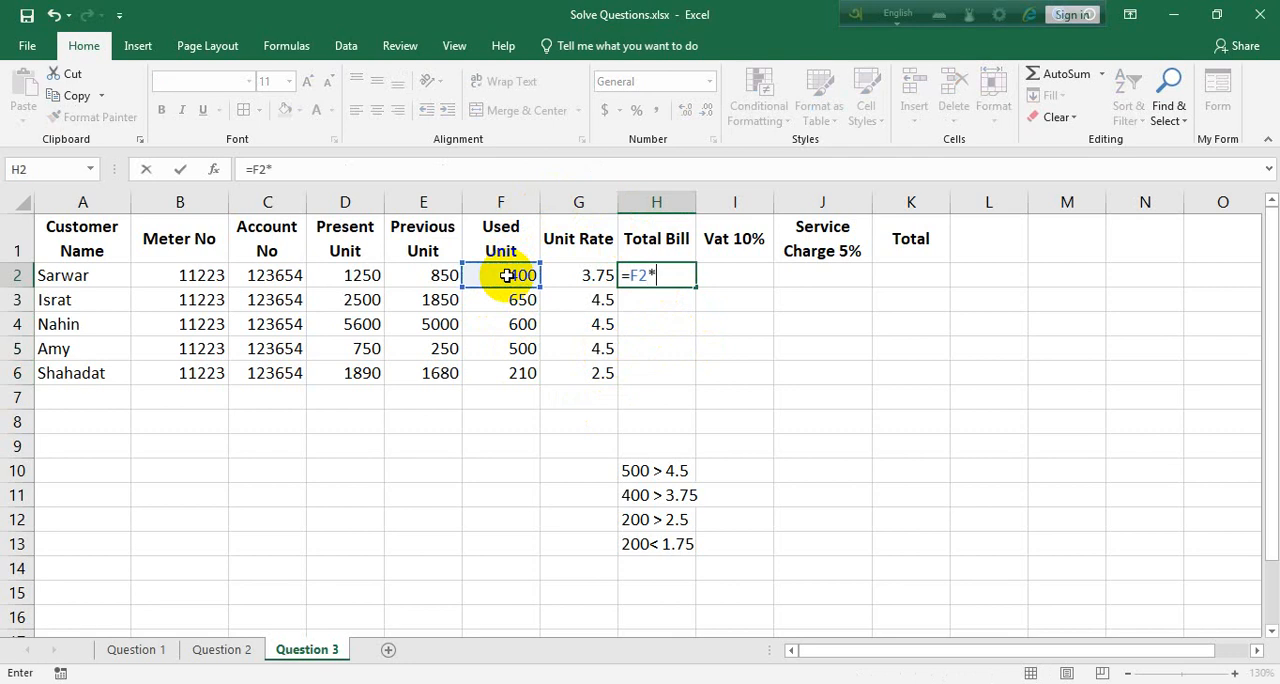
click(590, 275)
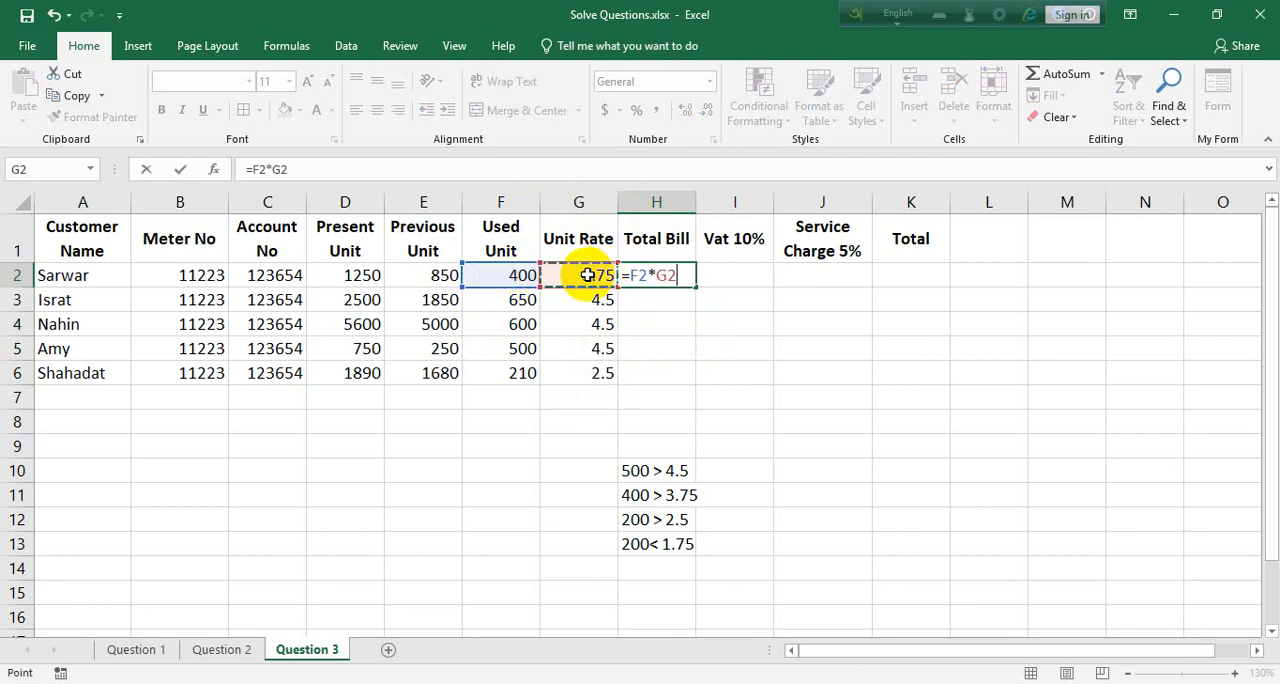
key(Return)
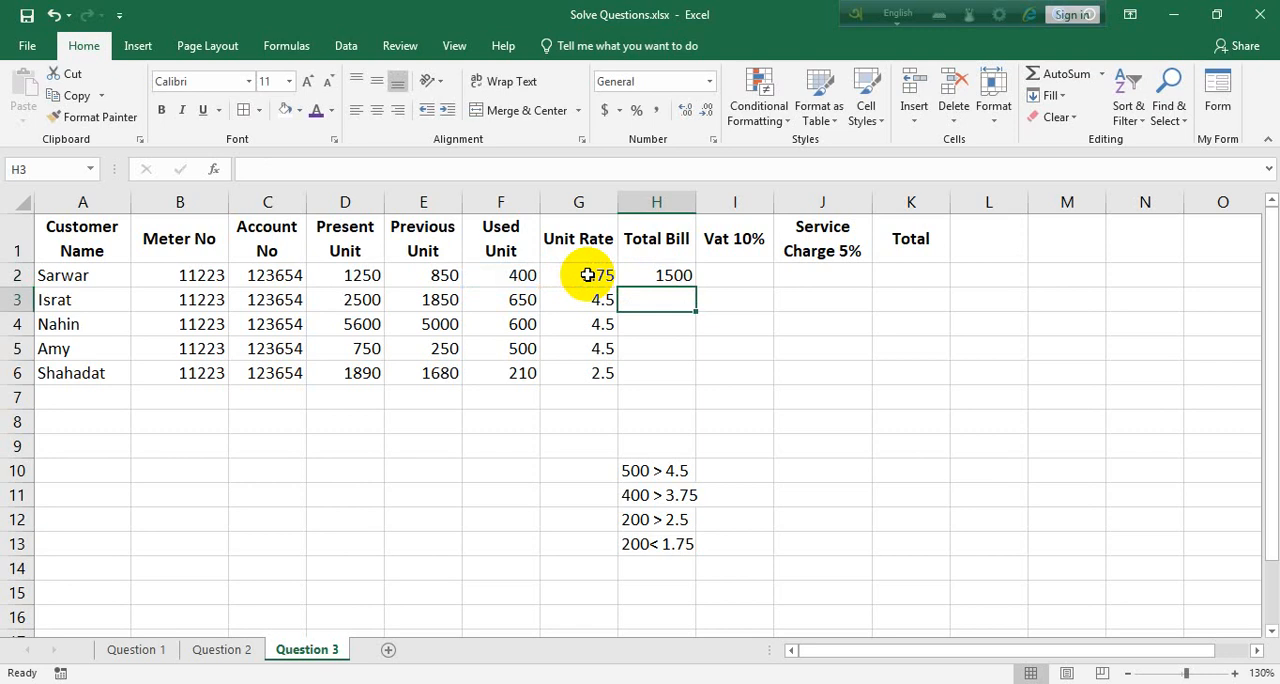
click(660, 276)
click(585, 277)
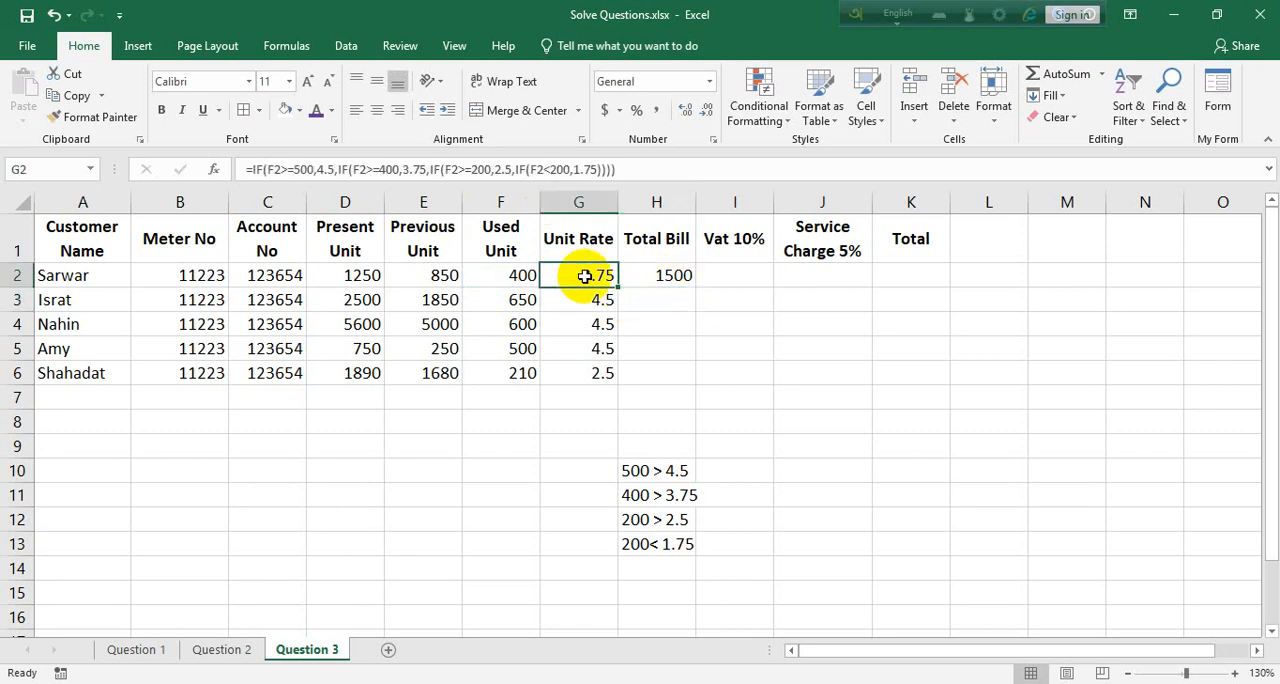
click(690, 280)
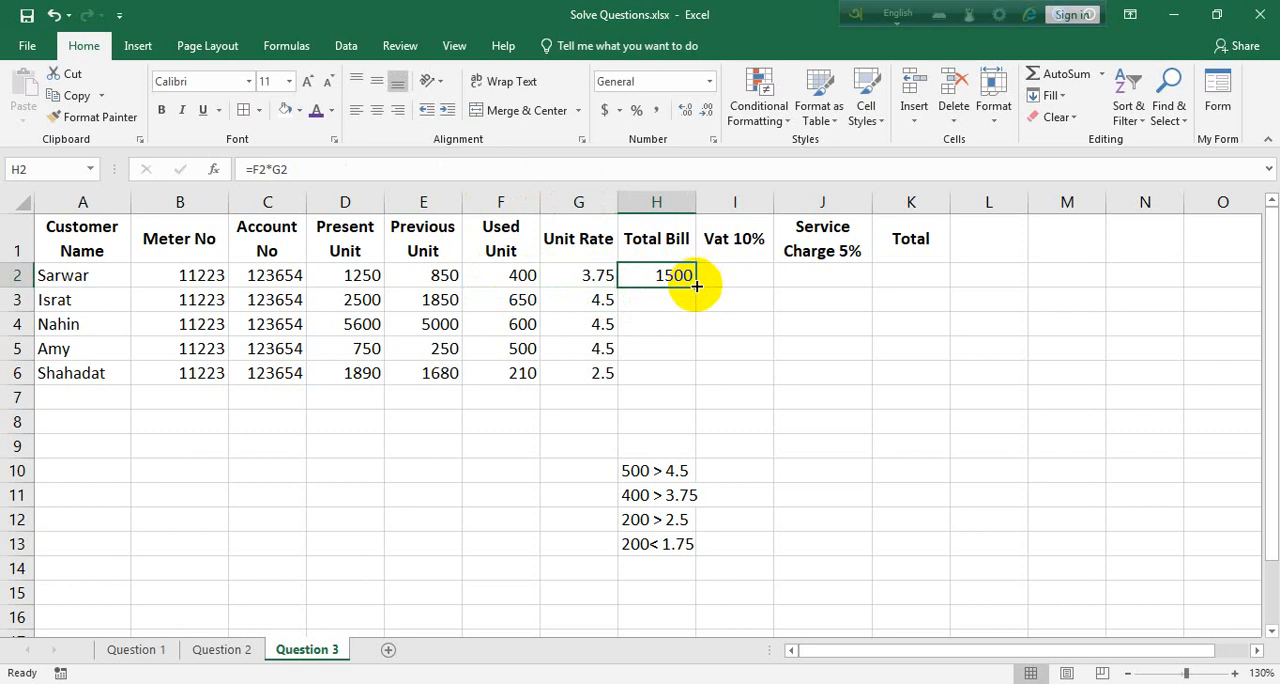
double_click(696, 287)
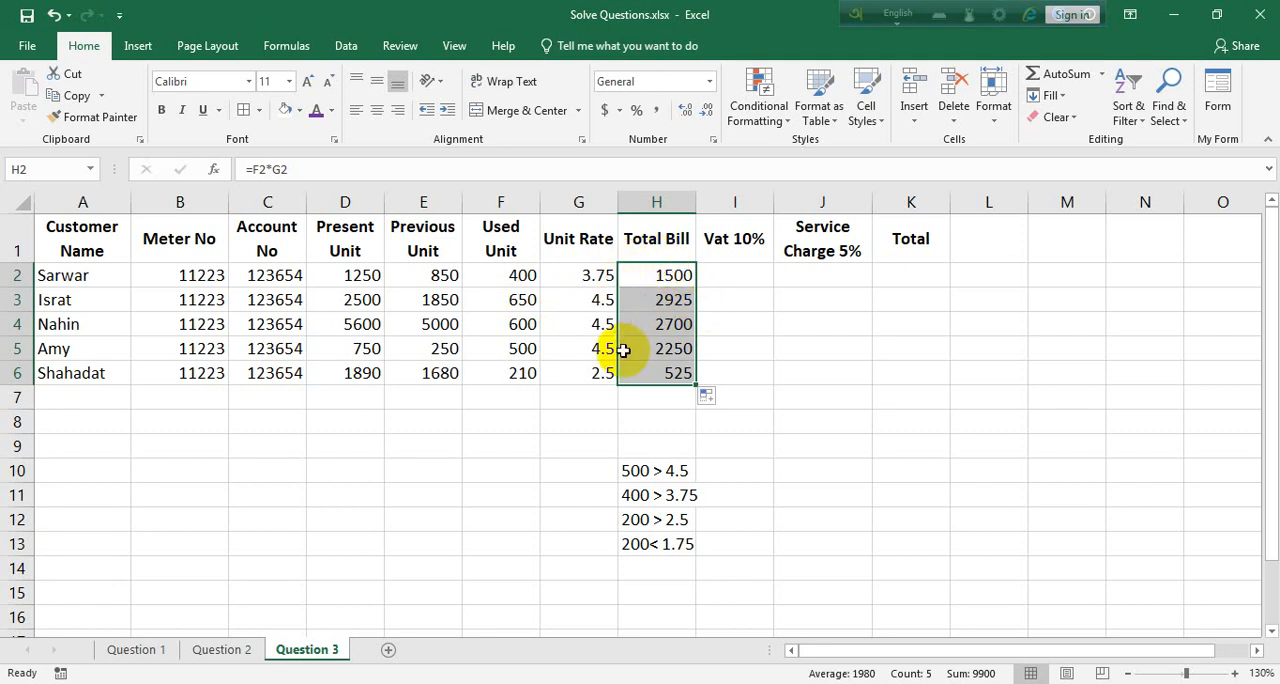
Calculate the VAT in I2 with the formula =H2*10% and fill it down through I6
click(723, 268)
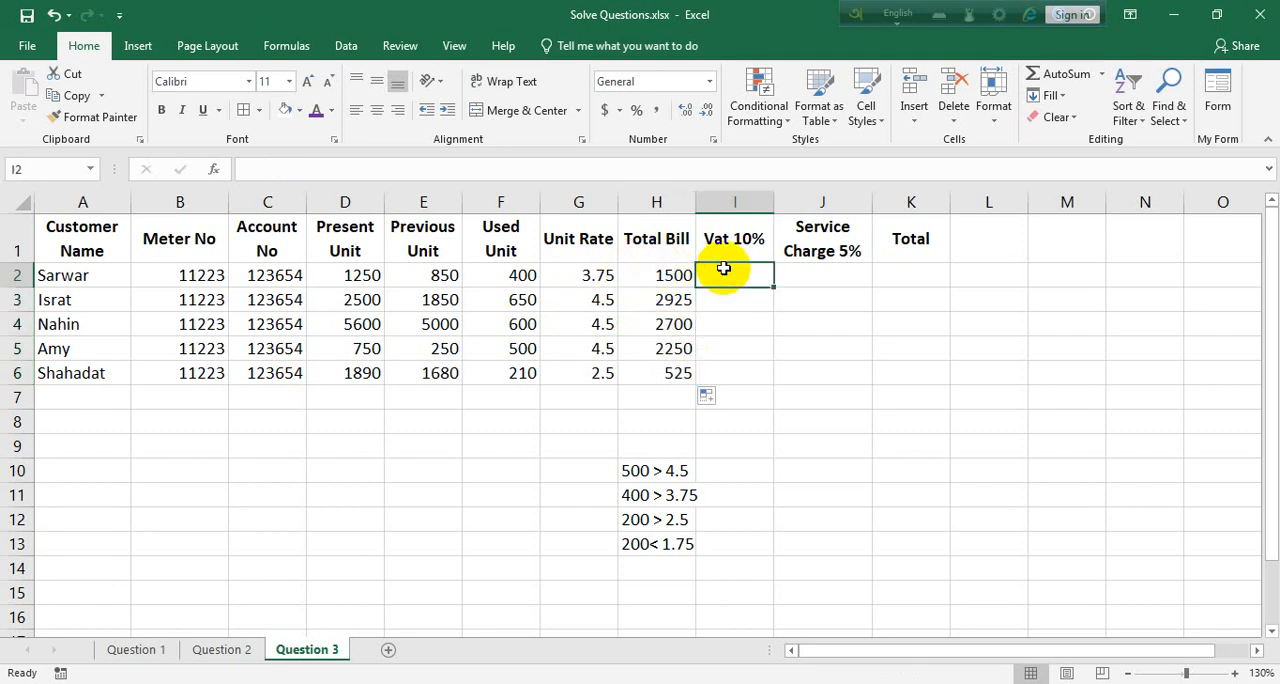
text(=)
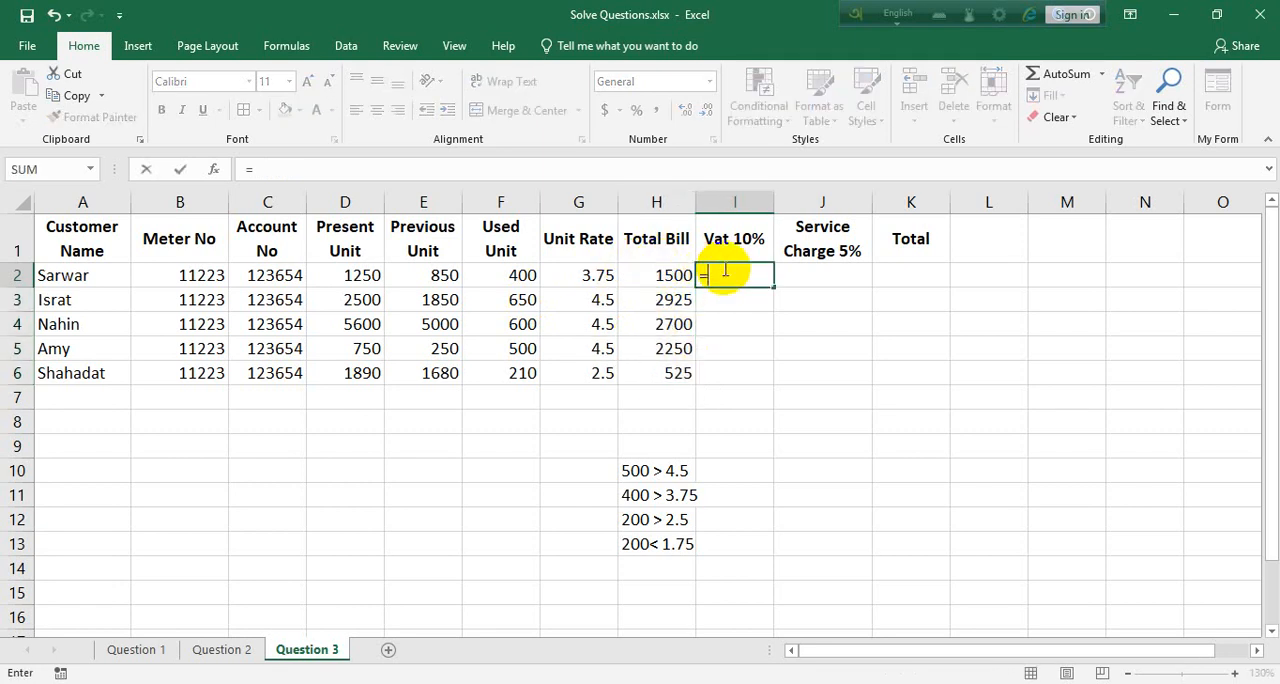
click(677, 276)
text(*)
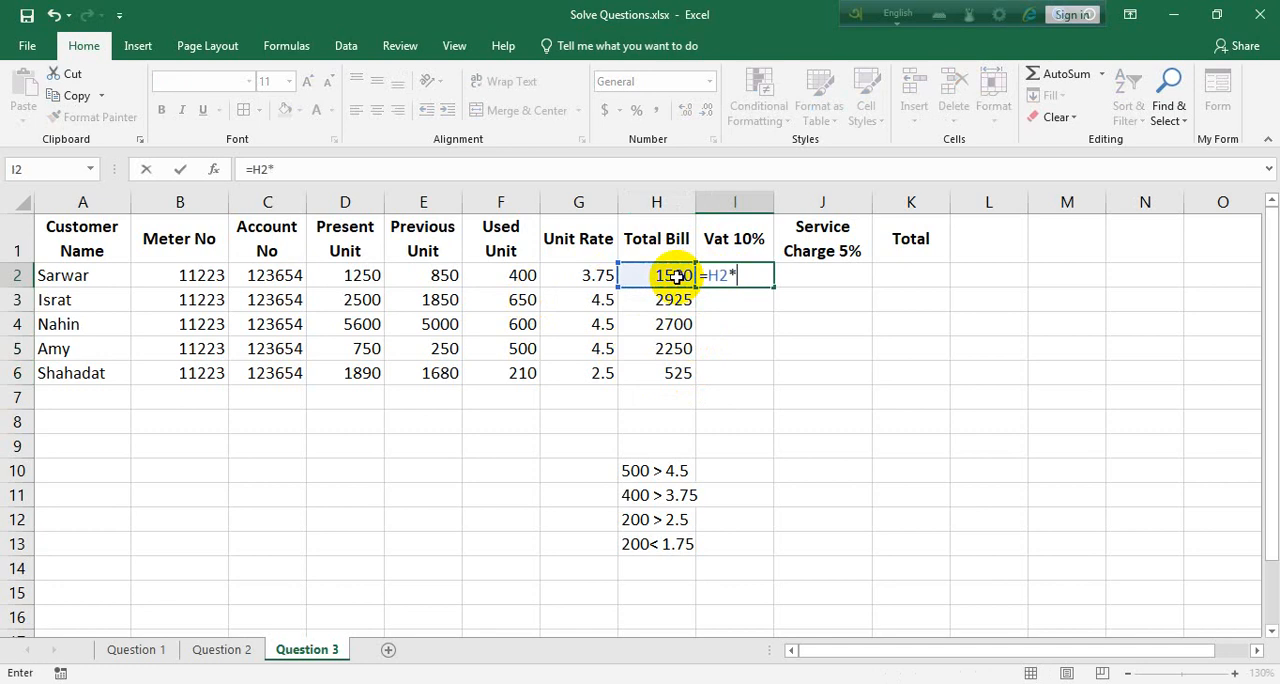
key(Return)
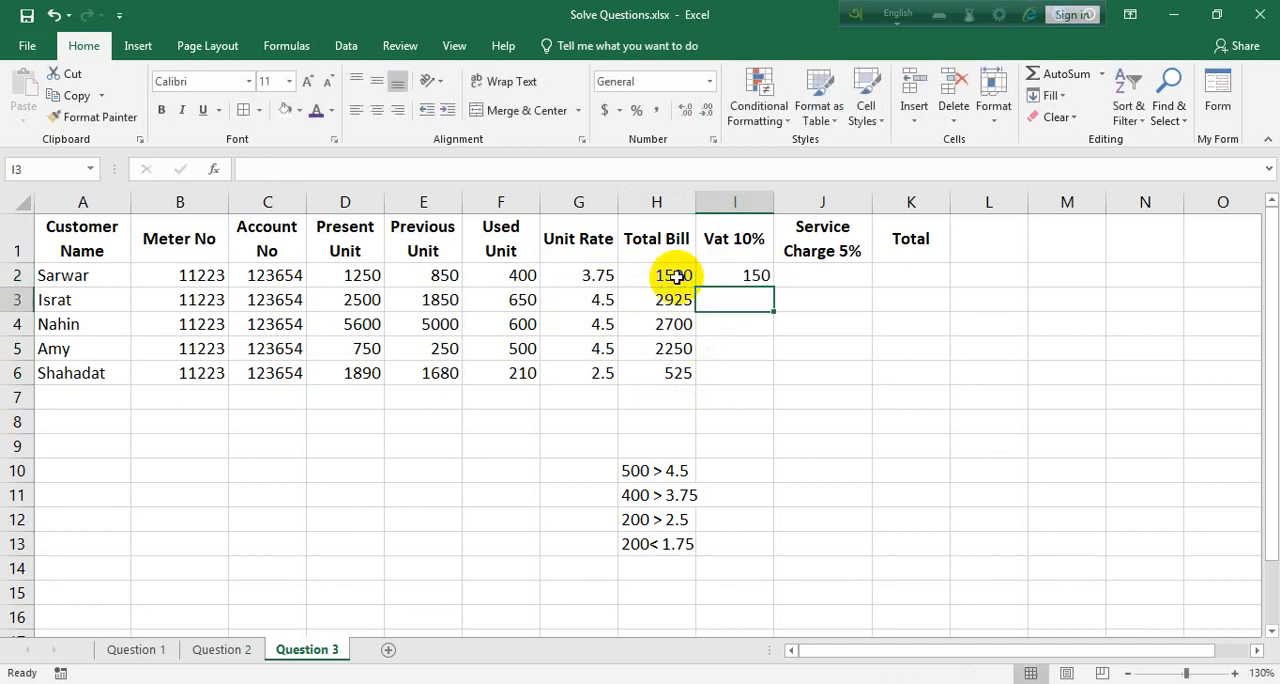
click(756, 287)
double_click(772, 286)
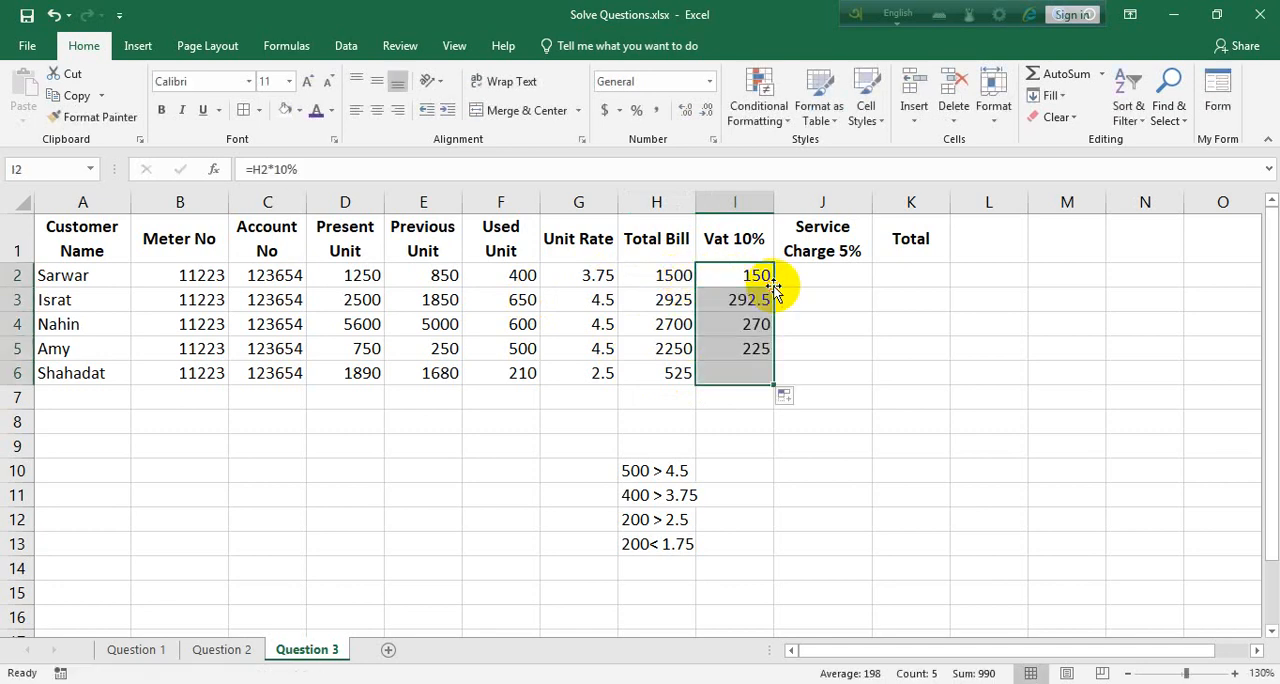
Calculate the service charge in J2 with the formula =H2*5% and fill it down through J6
click(832, 277)
text(=)
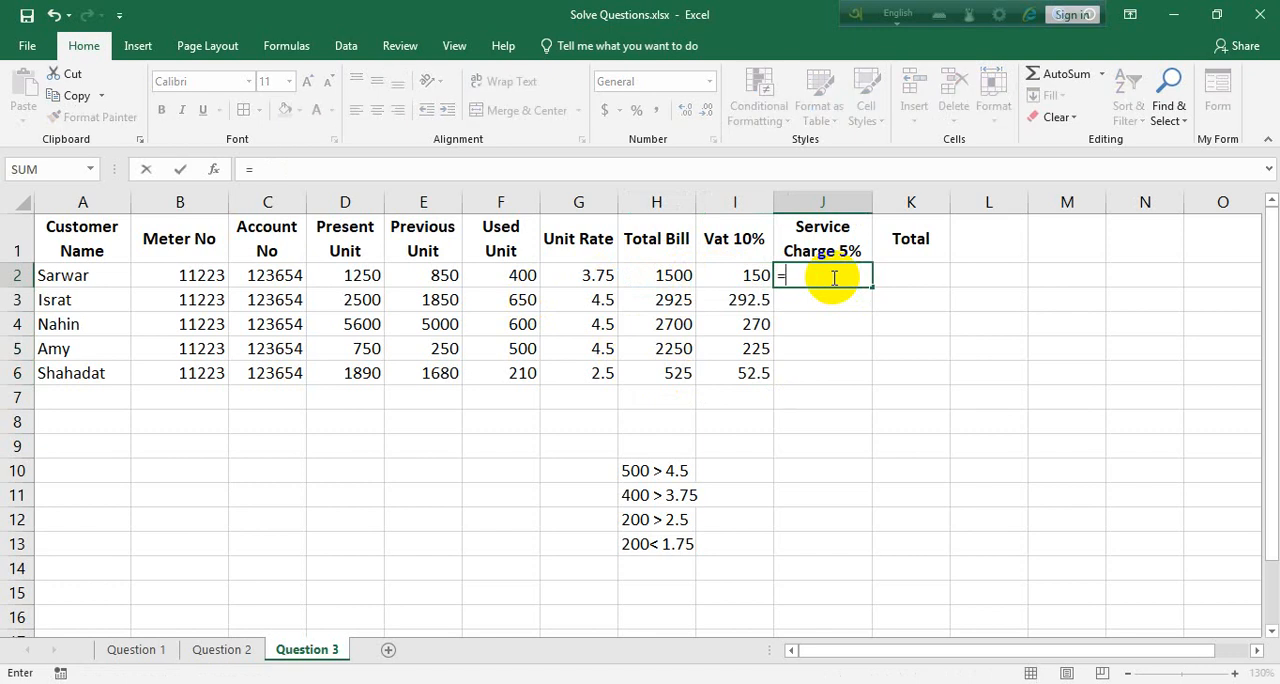
click(647, 278)
text(*)
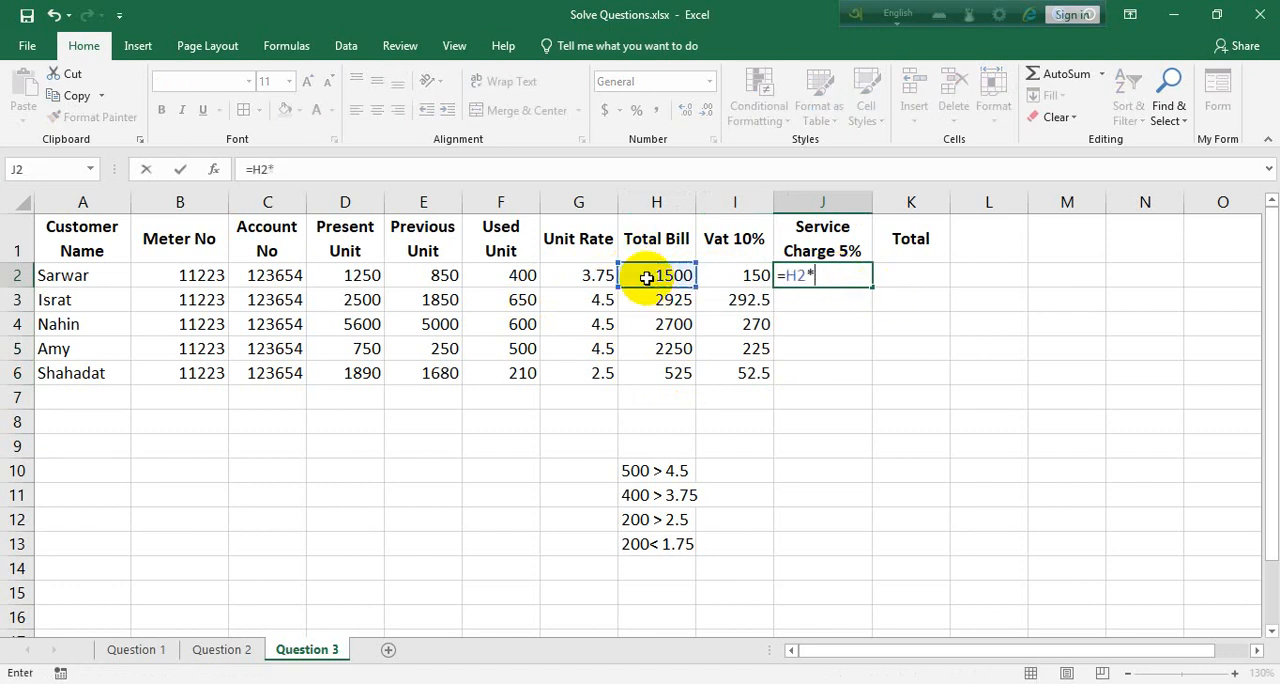
key(Return)
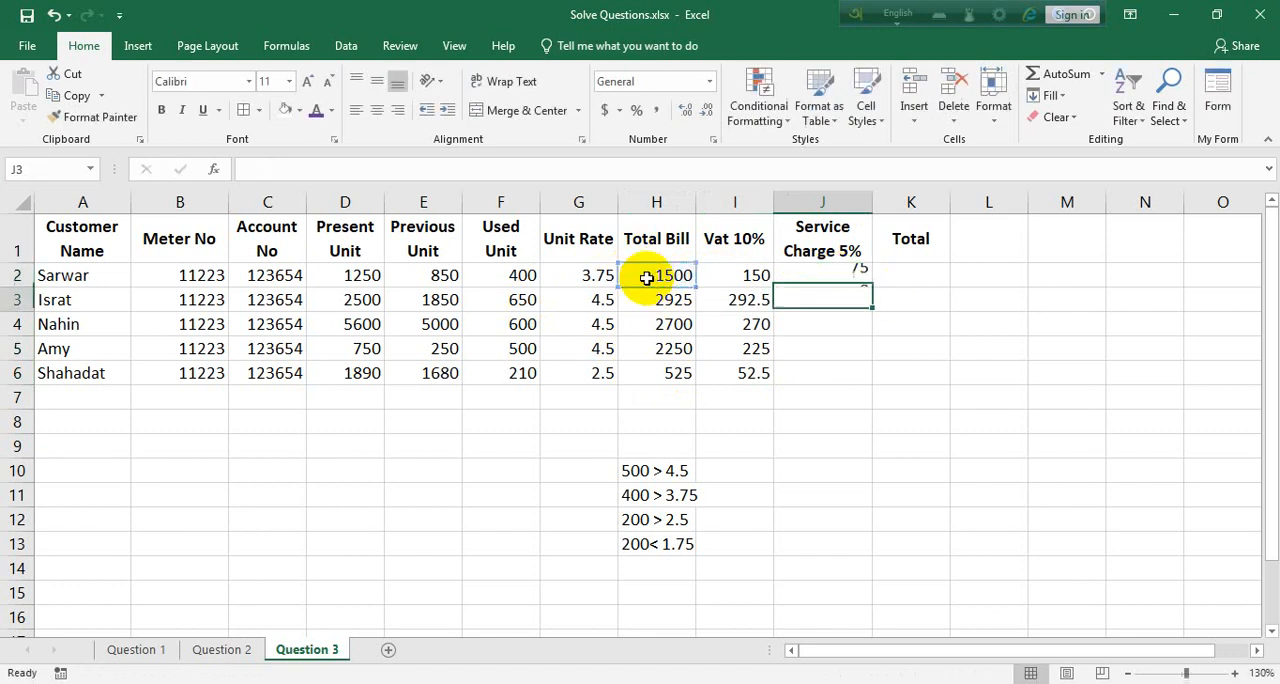
click(823, 277)
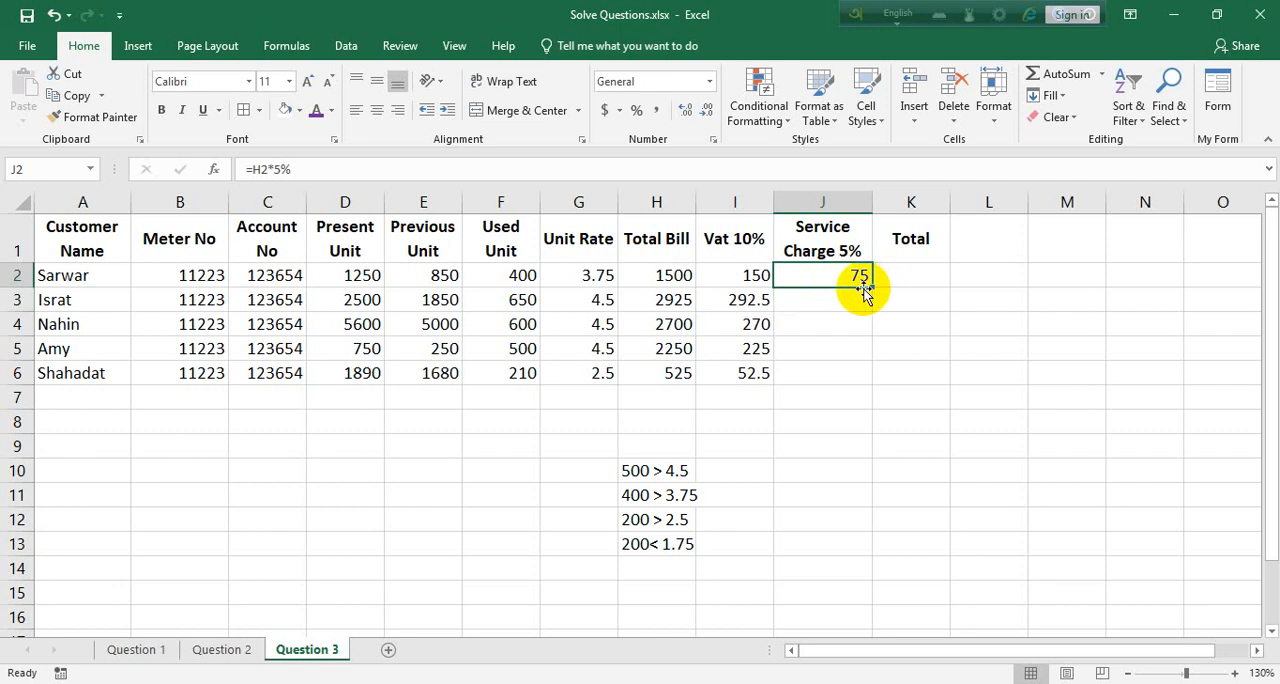
double_click(872, 286)
Calculate the overall total in K2 with the formula =SUM(H2:J2) and fill it down through K6
click(891, 273)
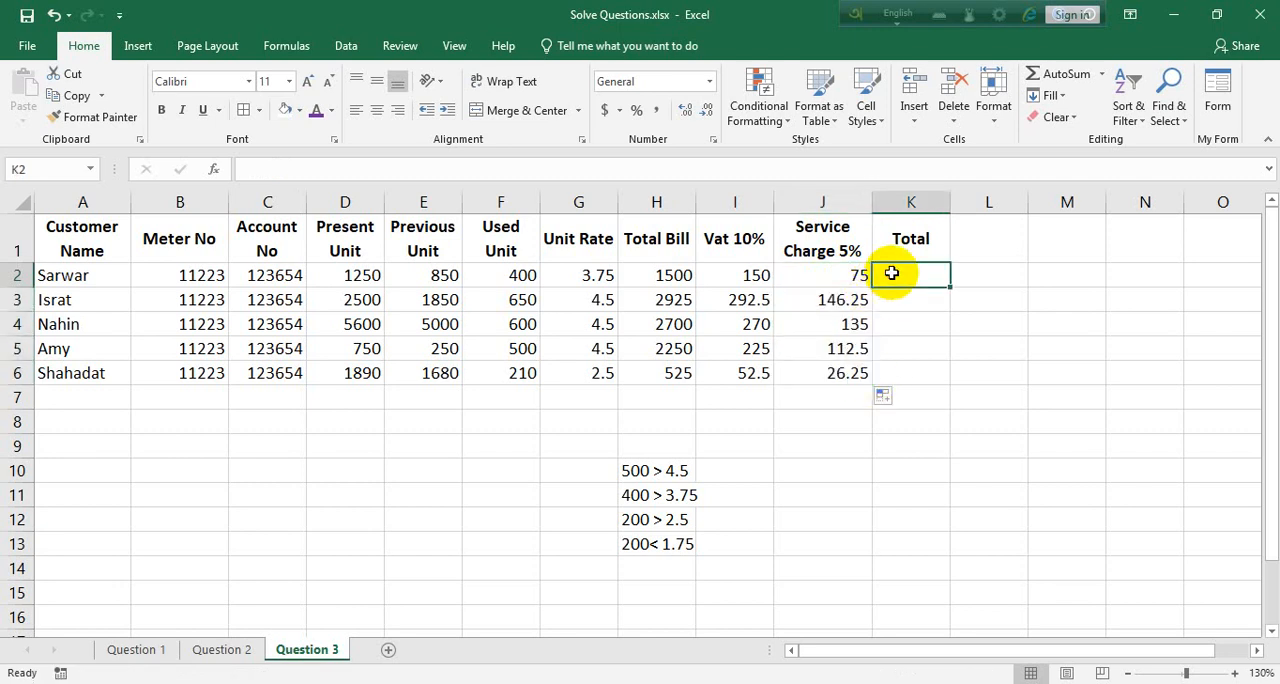
text(=sum()
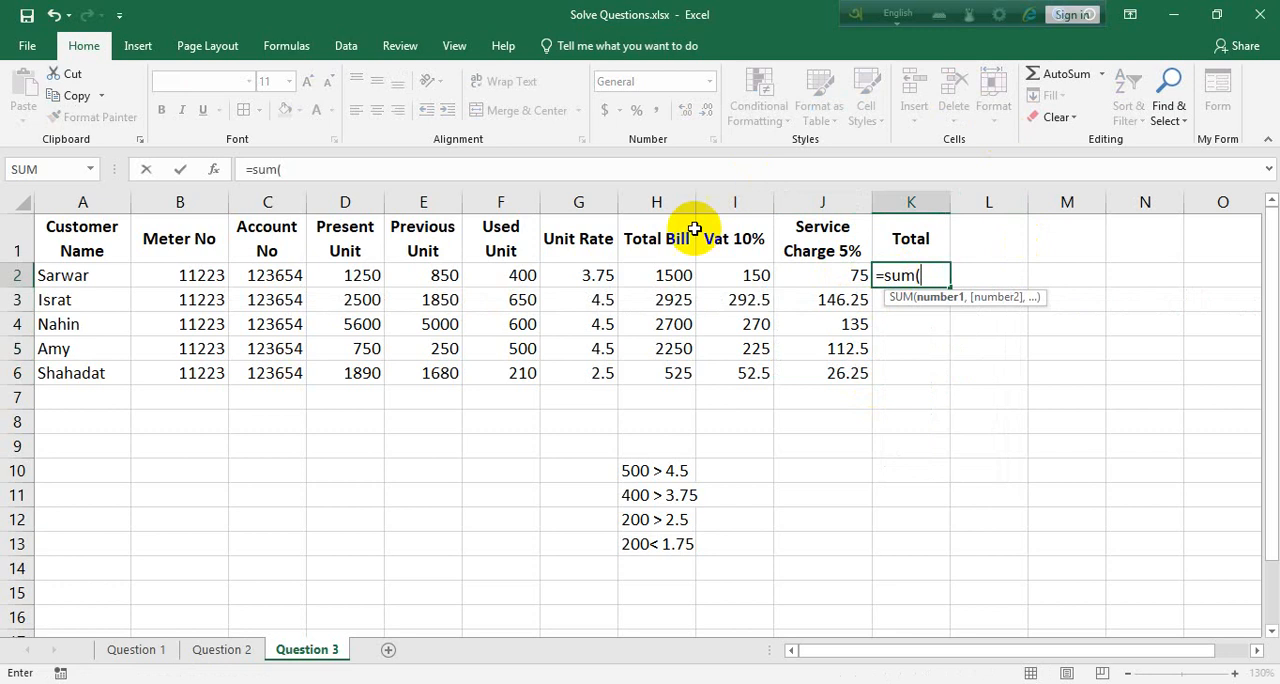
drag(660, 277, 820, 286)
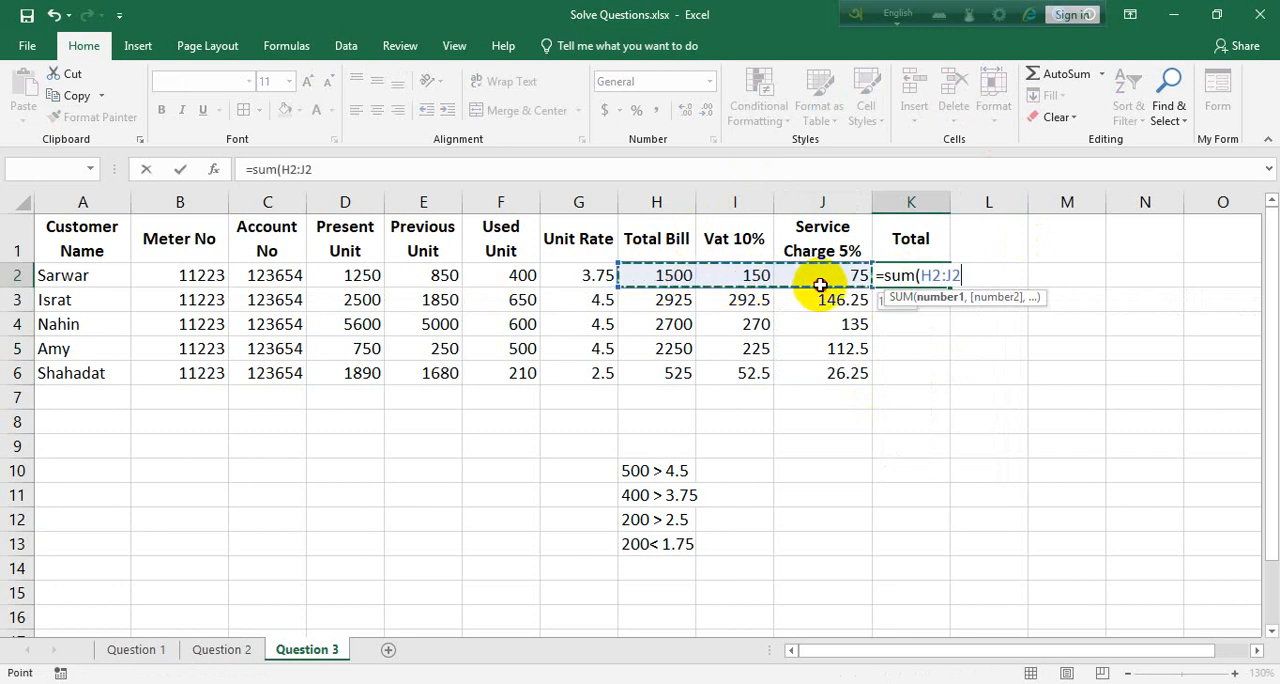
text())
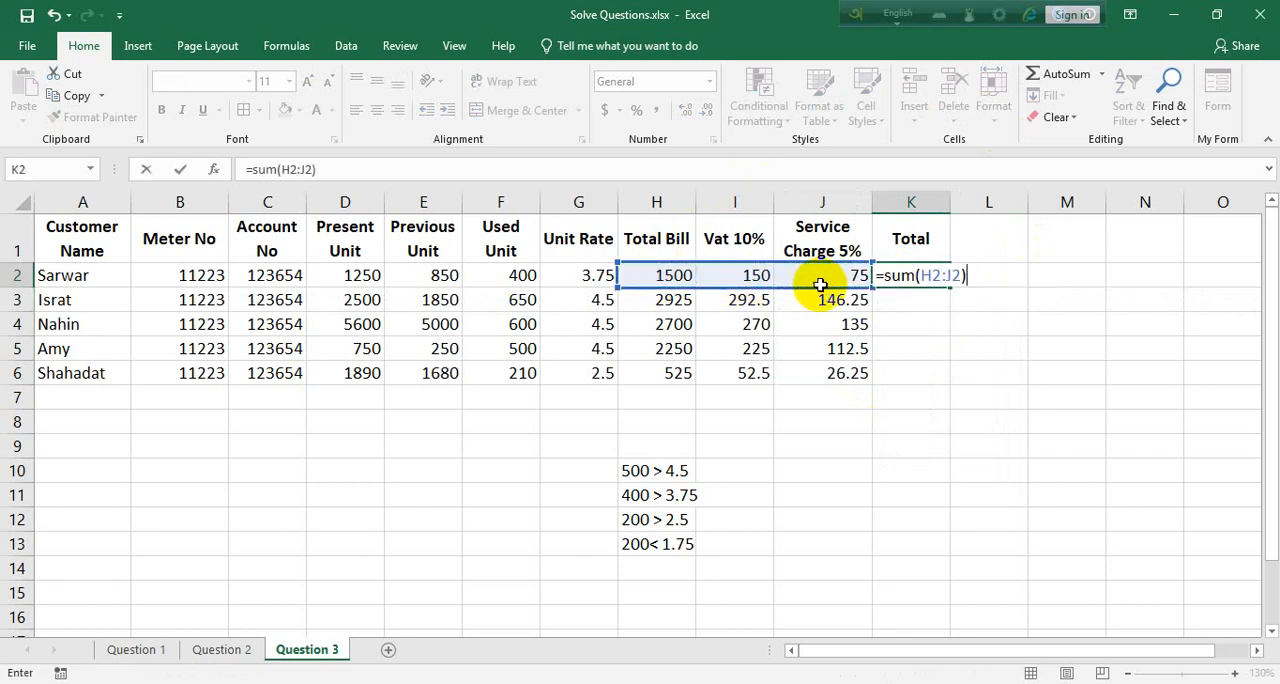
key(Return)
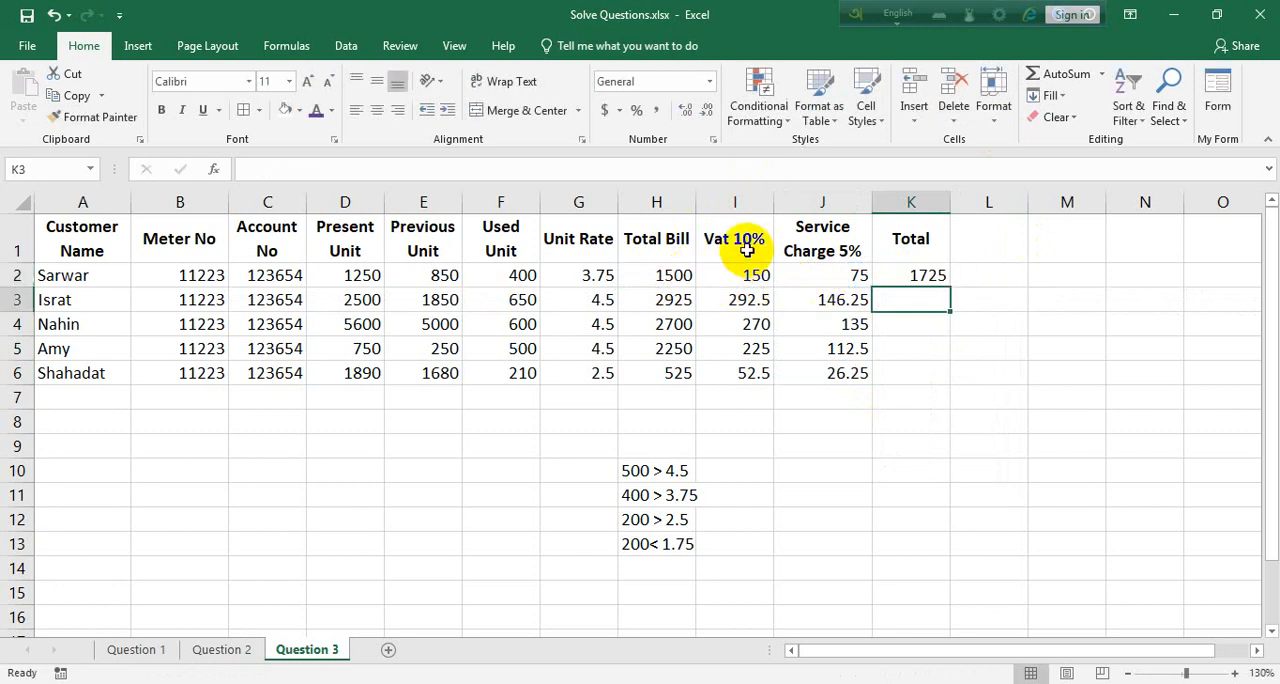
click(932, 274)
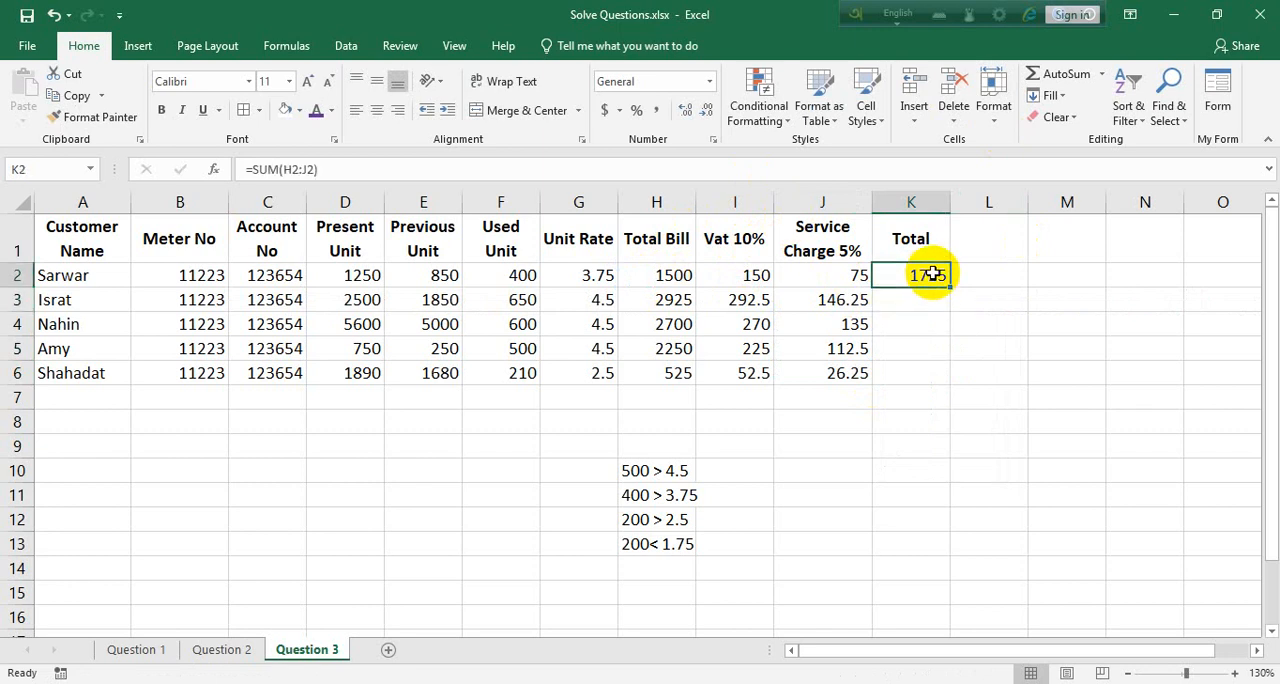
double_click(950, 286)
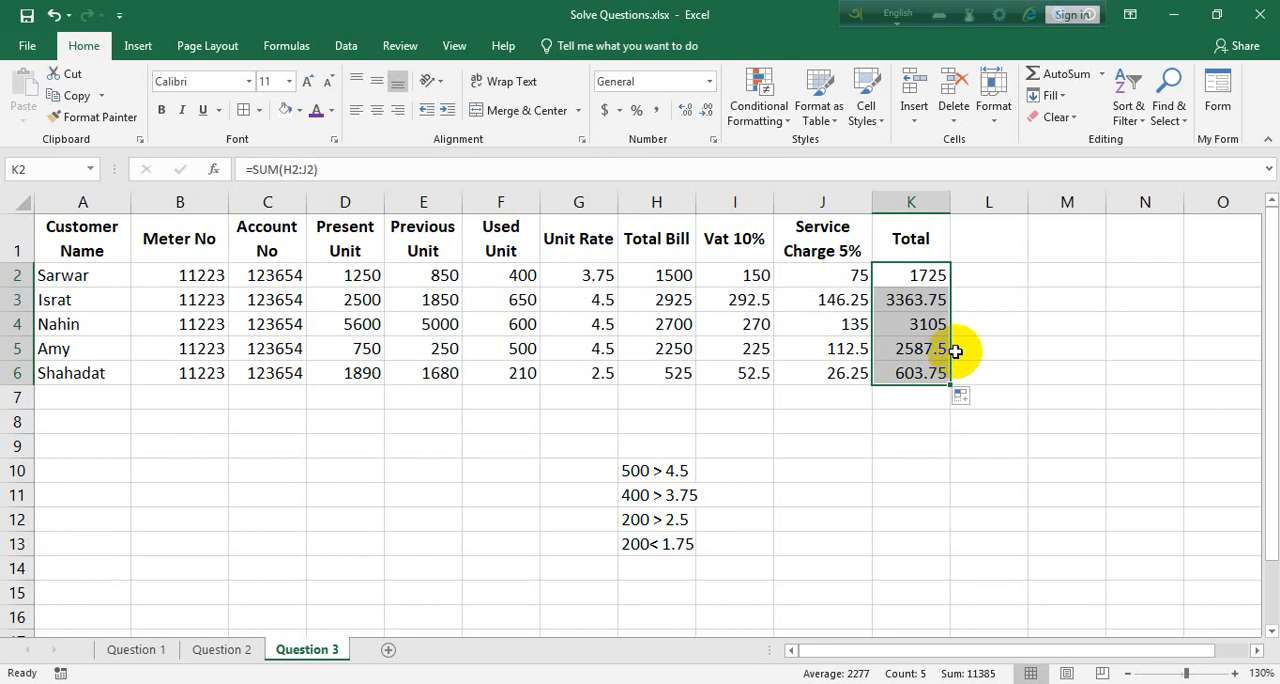
Insert a sheet row above the header row and merge and center A1:K1
click(926, 229)
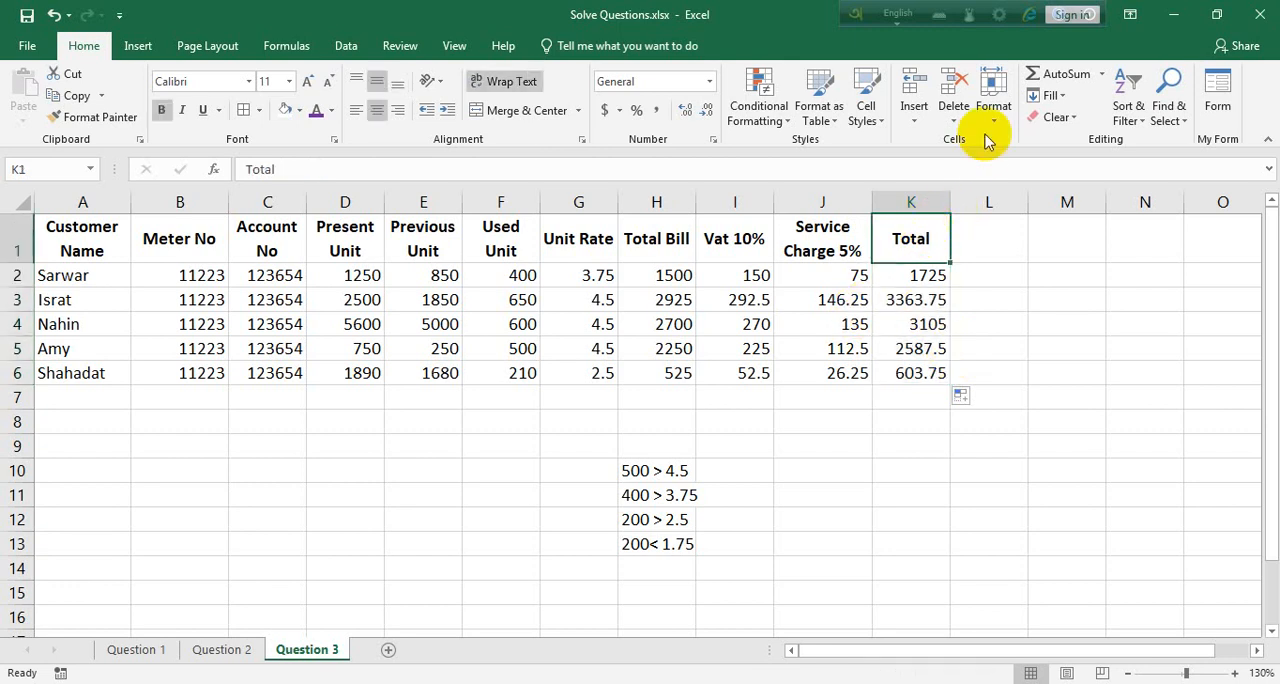
click(914, 115)
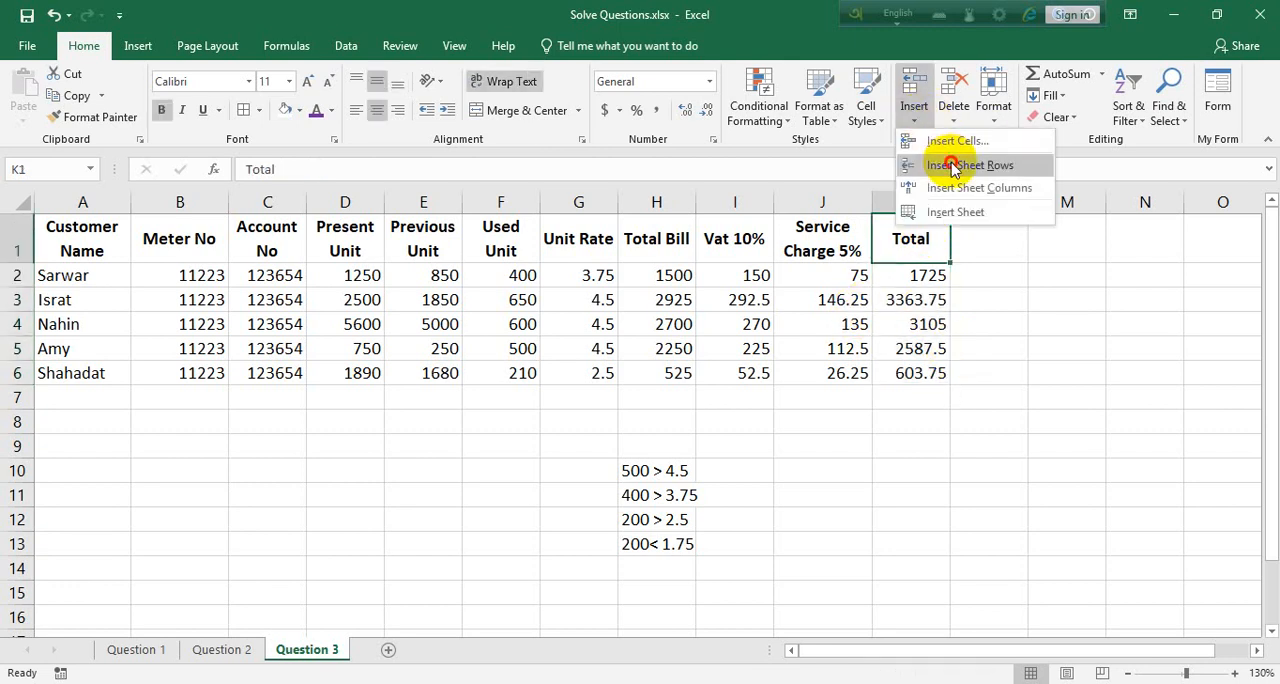
click(943, 163)
drag(900, 229, 12, 229)
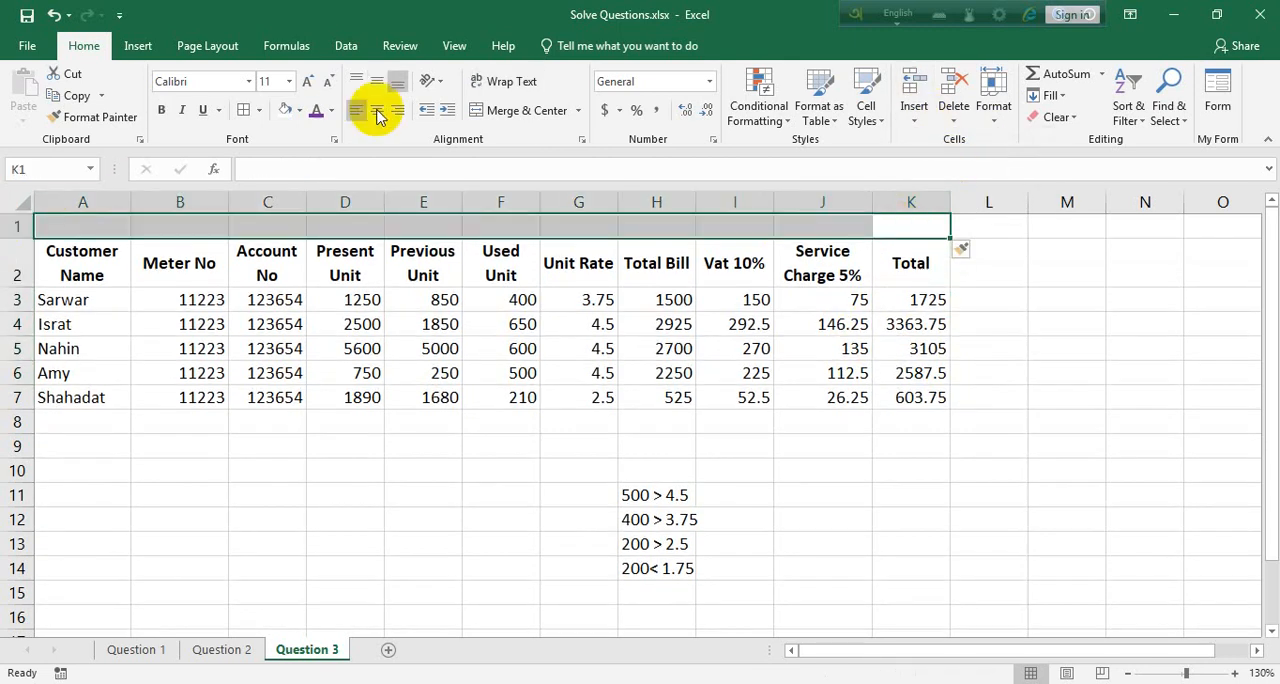
click(510, 110)
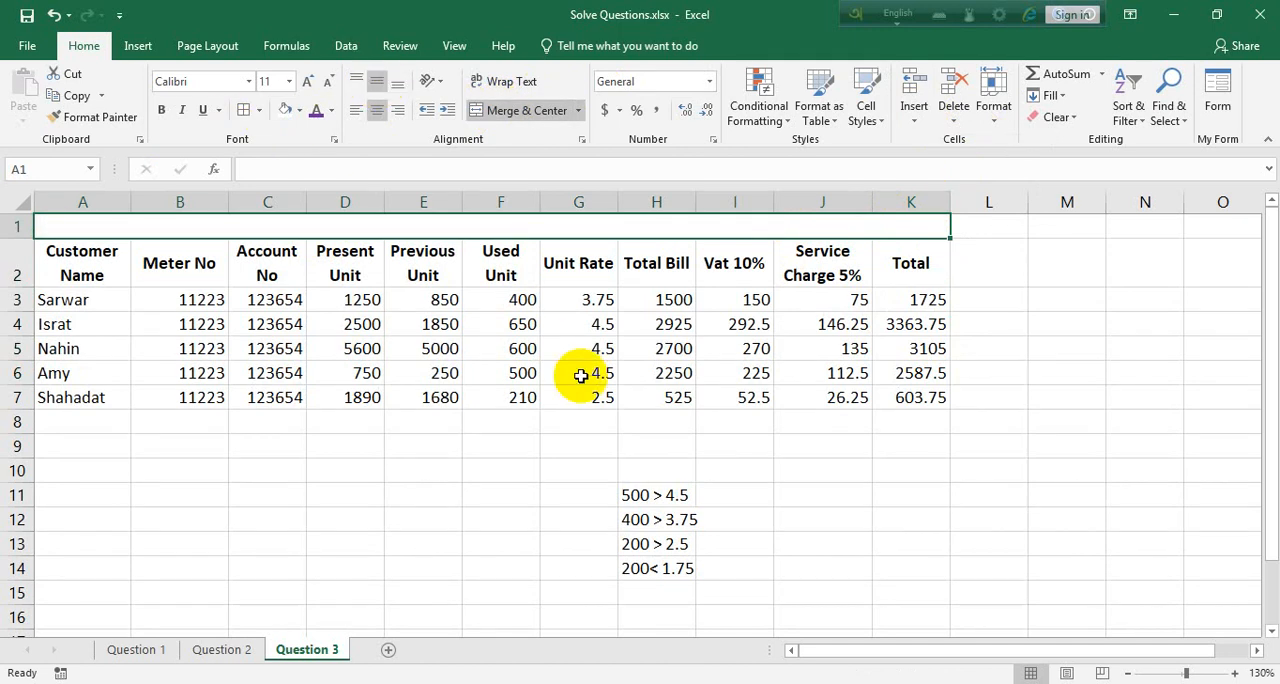
Enter the title "Electricity Bill 22" in the merged cell A1, with "January 23" on a second line
text(Electri)
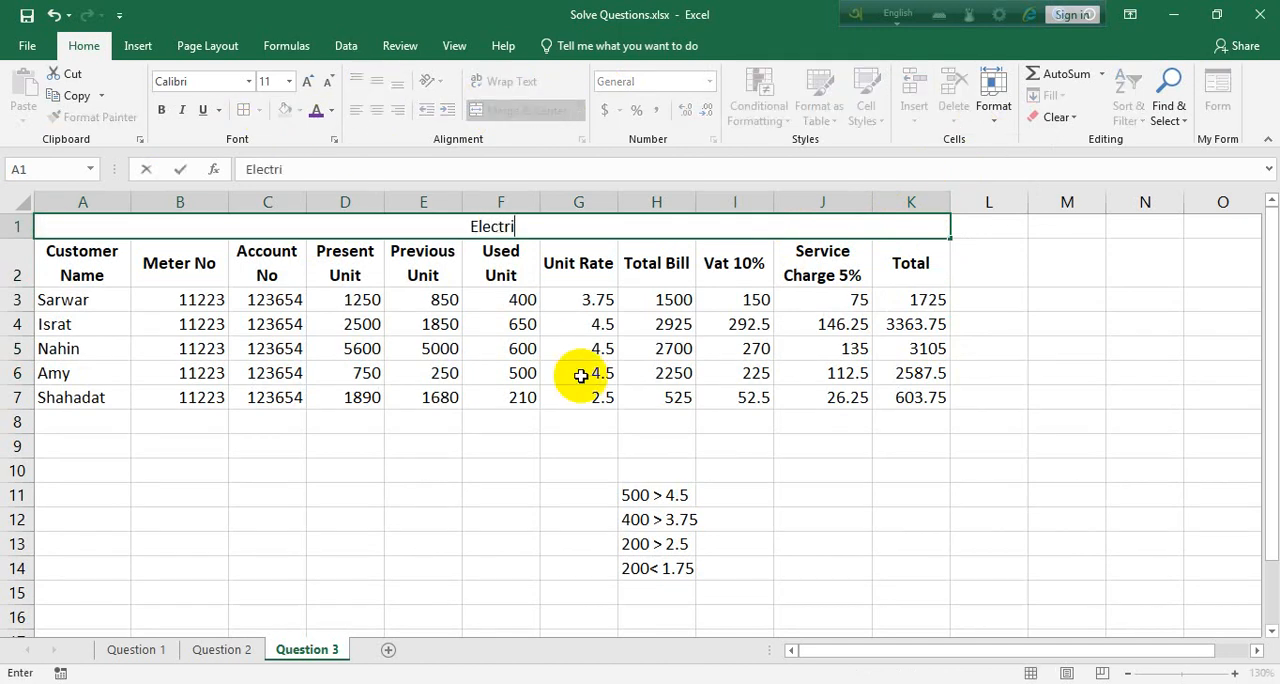
text(city Bill 22)
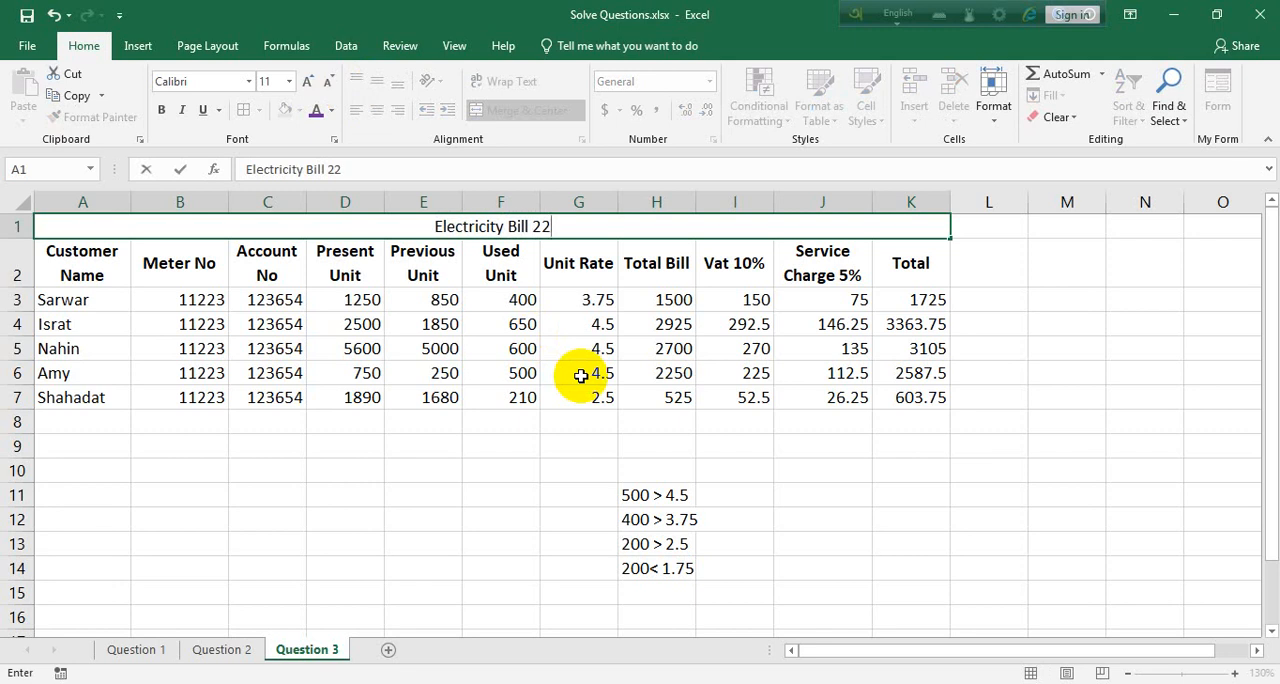
key(alt+Return)
text(Janu)
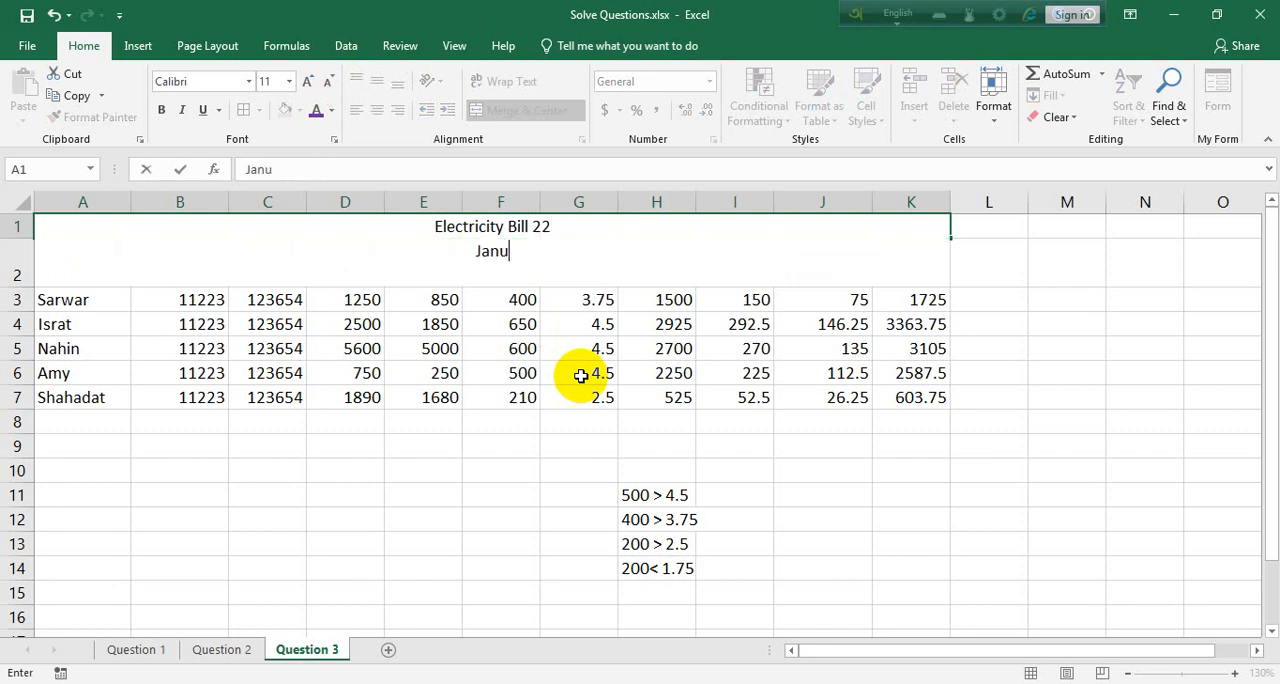
text(ary 23)
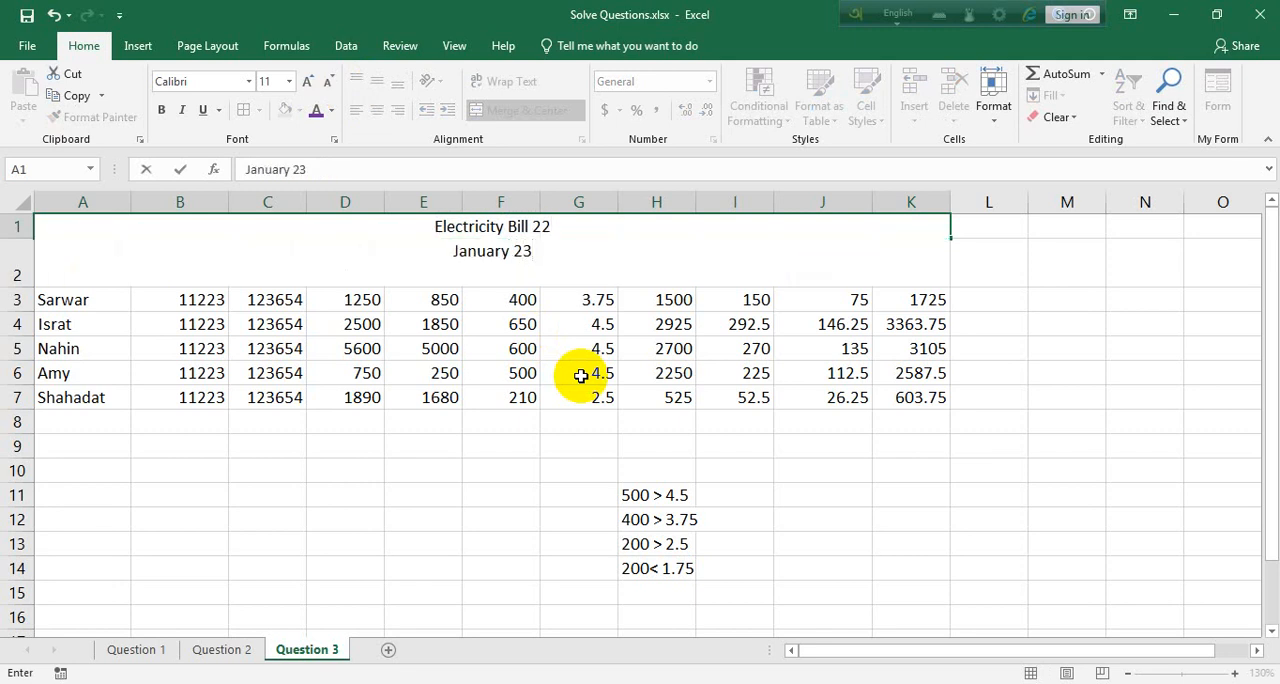
Replace the second line of the title in merged cell A1 with "November 22"
key(BackSpace)
key(BackSpace)
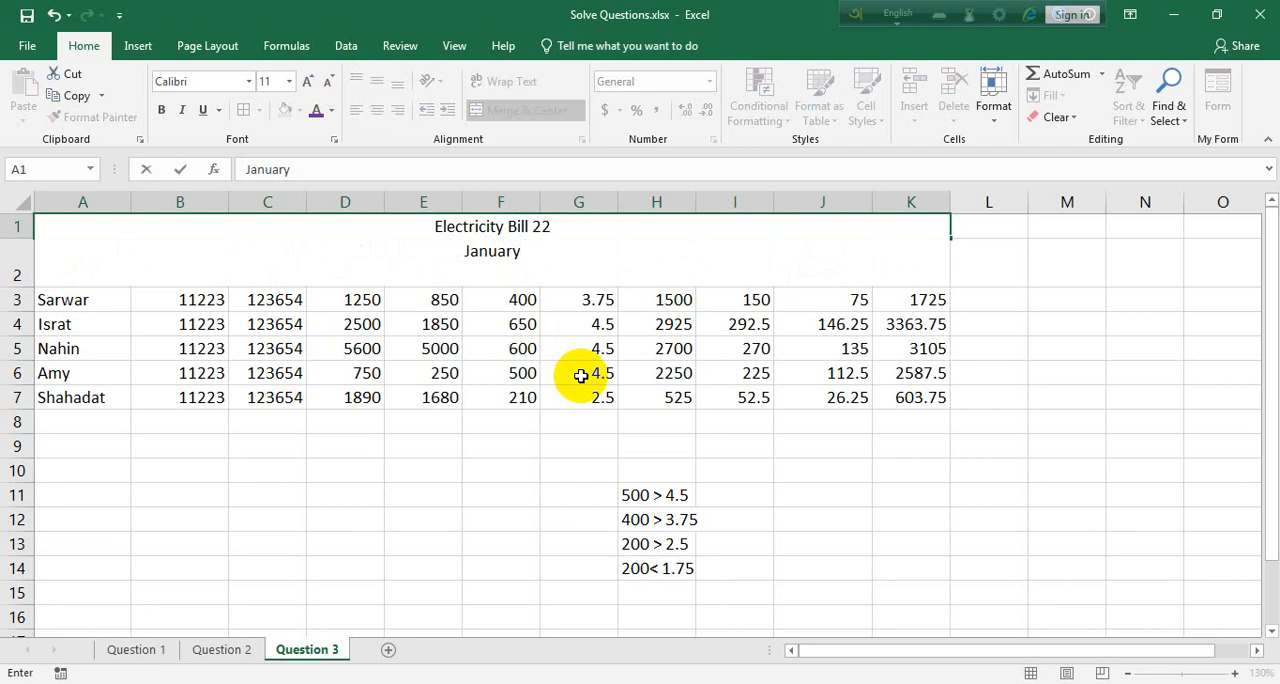
key(BackSpace)
key(BackSpace)
key(BackSpace)
key(BackSpace)
key(BackSpace)
key(BackSpace)
key(BackSpace)
text(November)
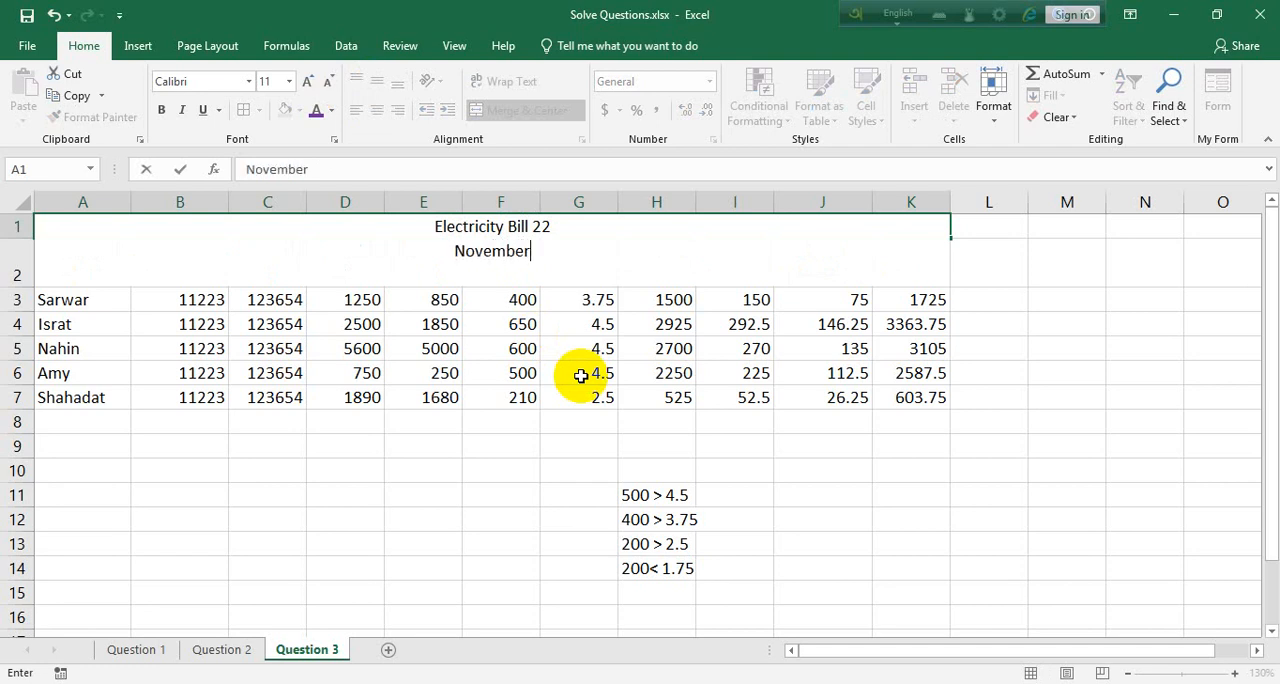
text( 22)
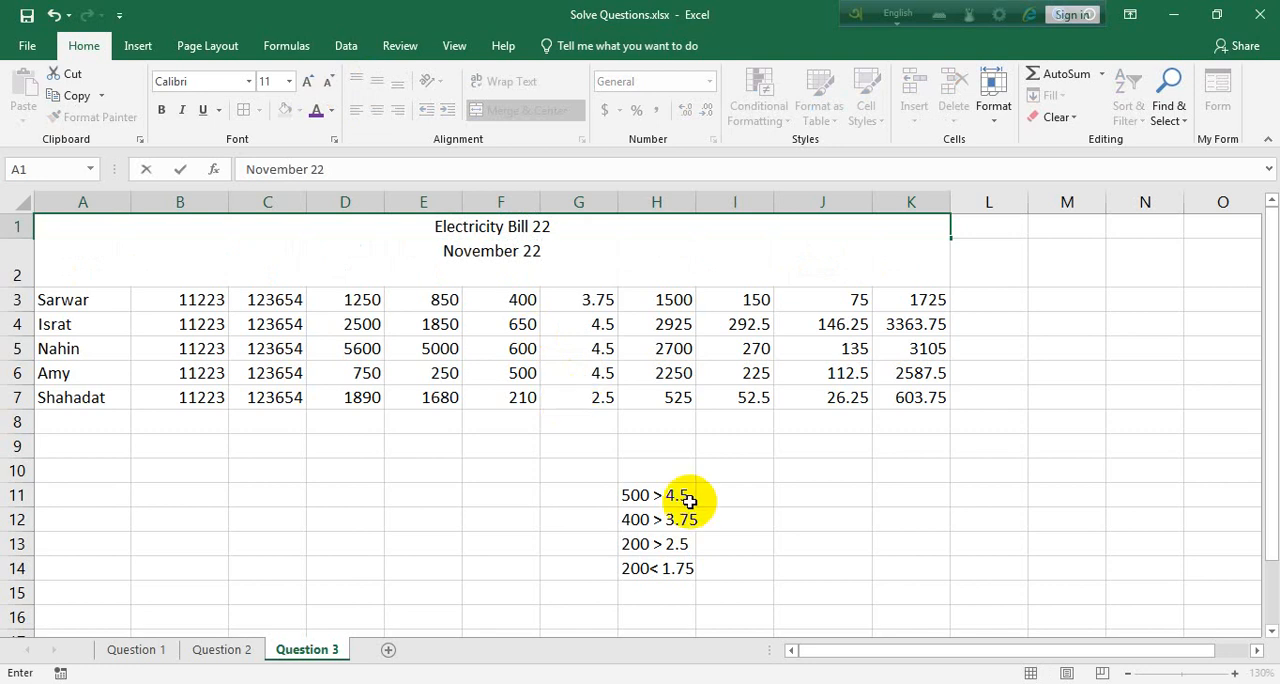
click(760, 472)
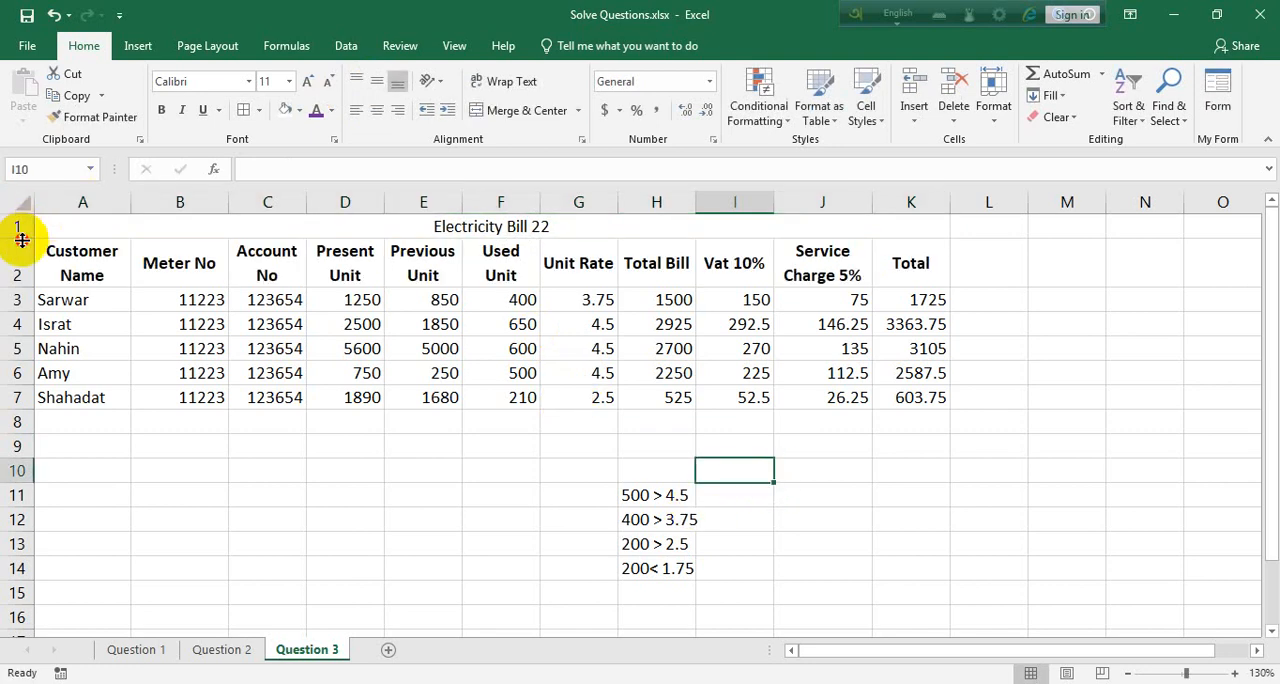
Make row 1 tall enough for both title lines and format the title bold at size 14
drag(18, 238, 9, 271)
click(604, 250)
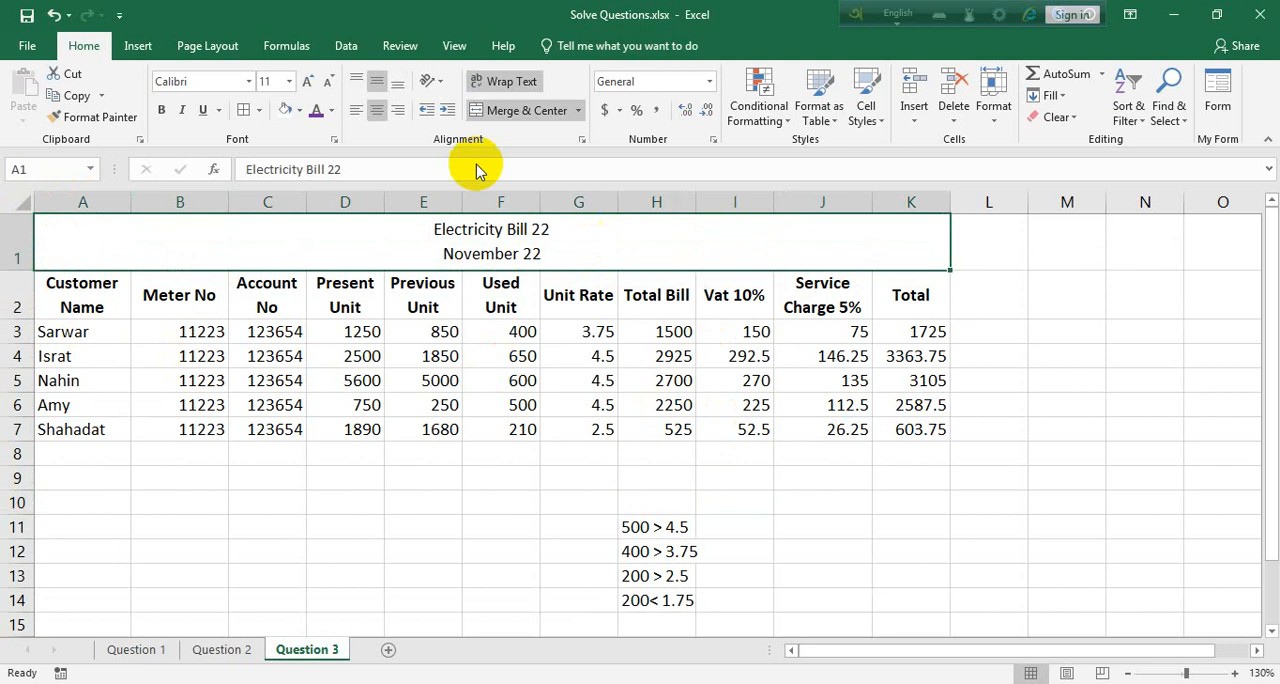
click(161, 110)
click(312, 84)
click(312, 84)
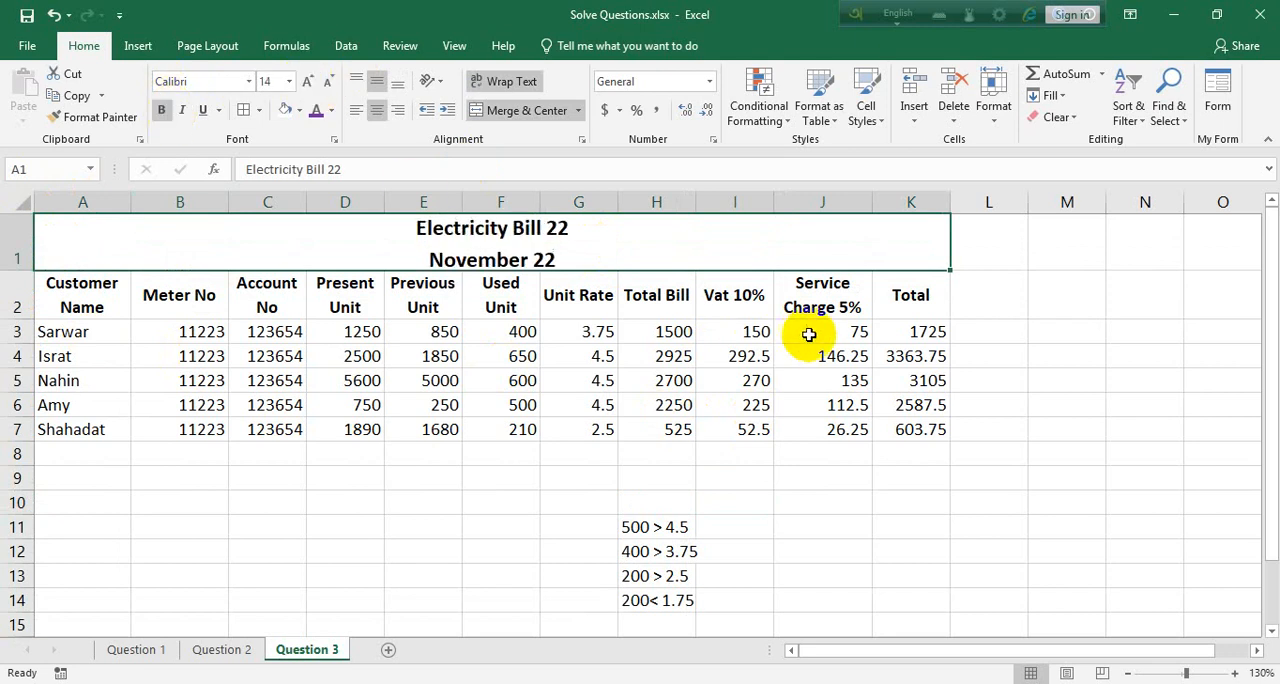
drag(16, 271, 11, 287)
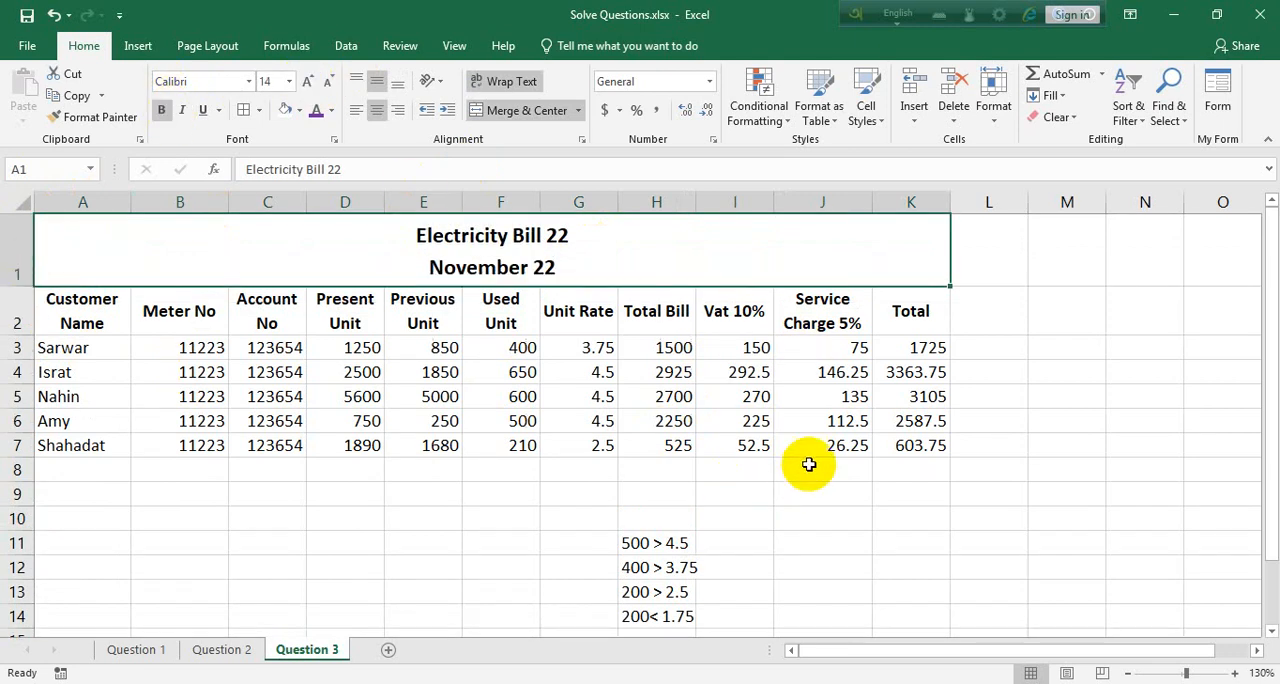
click(808, 466)
Apply all borders to the bill table A1:K7, including the title row
drag(914, 446, 34, 240)
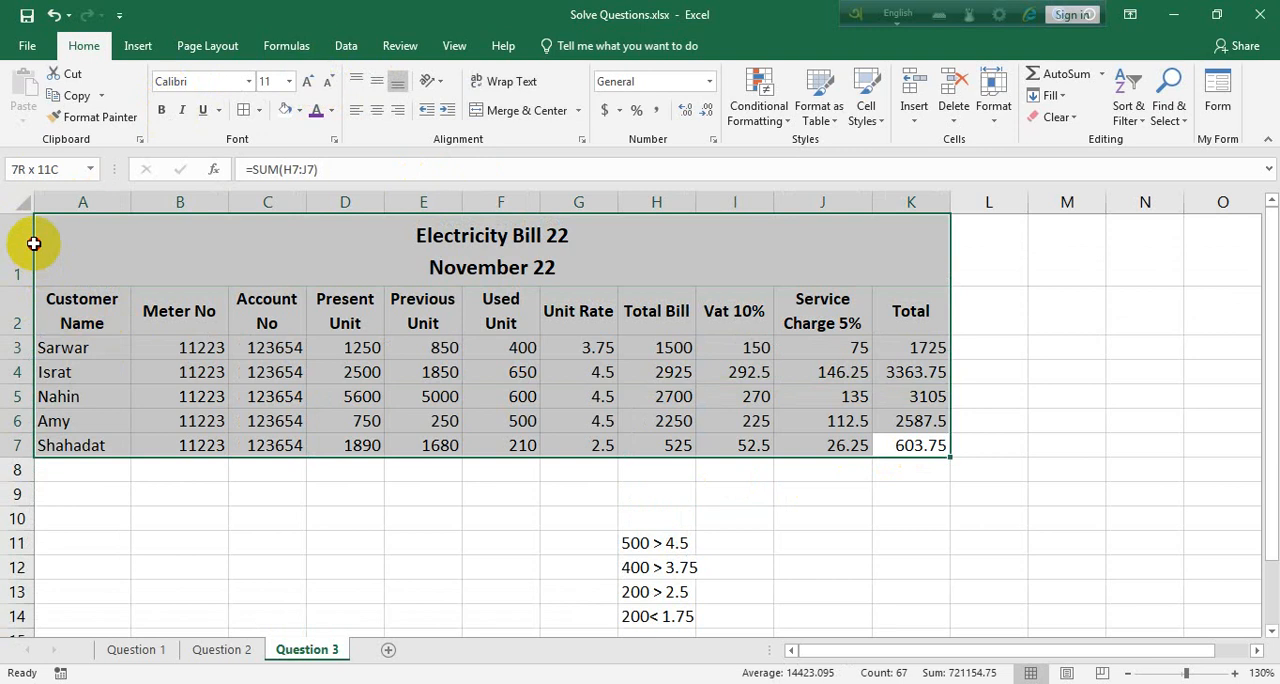
click(252, 113)
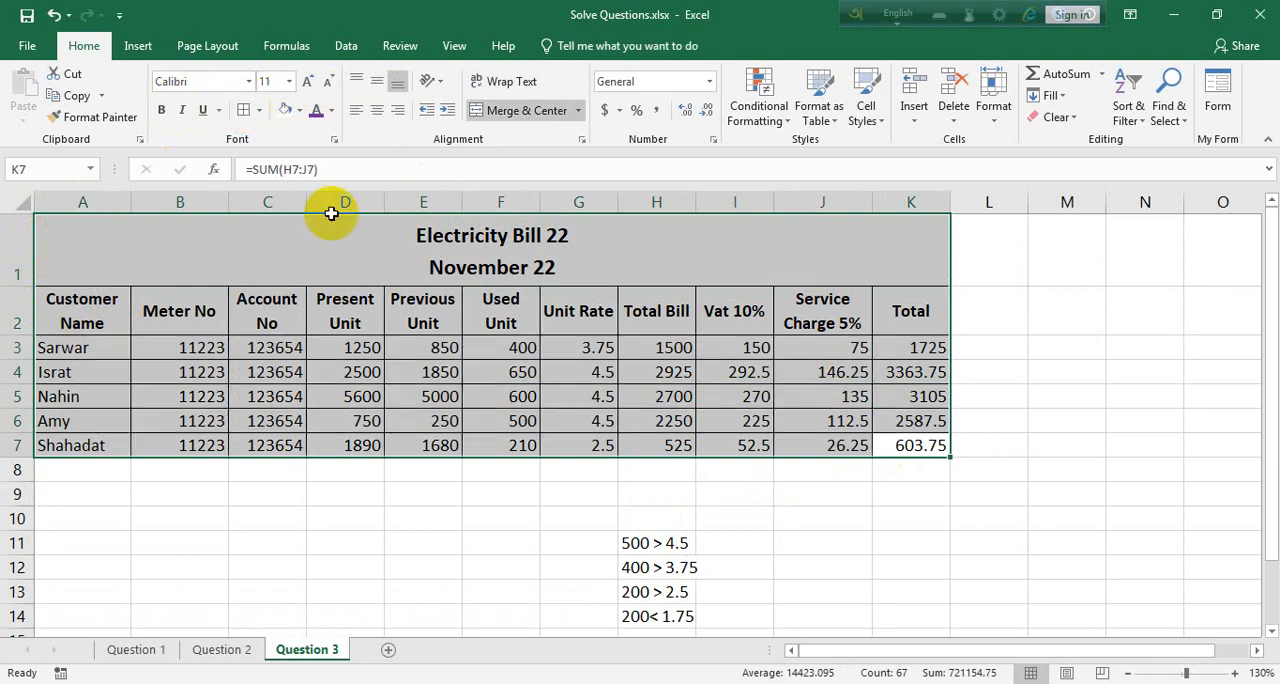
click(958, 472)
scroll(694, 488, down, 1)
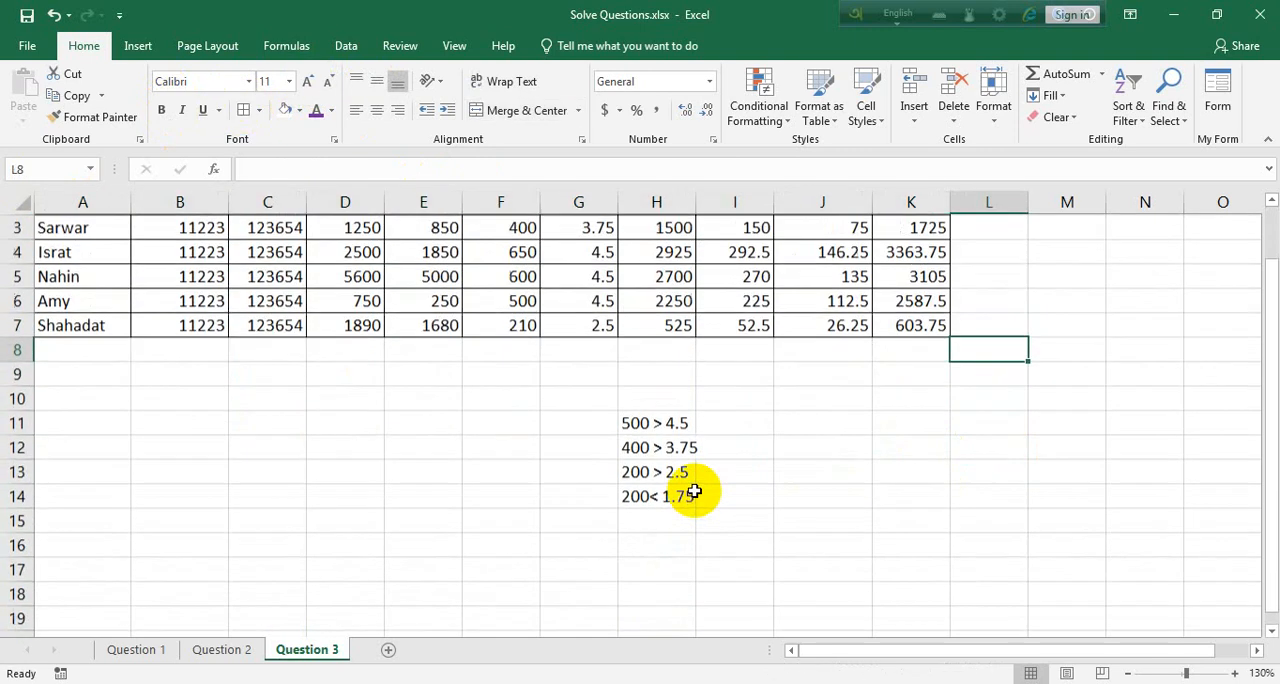
scroll(694, 490, up, 1)
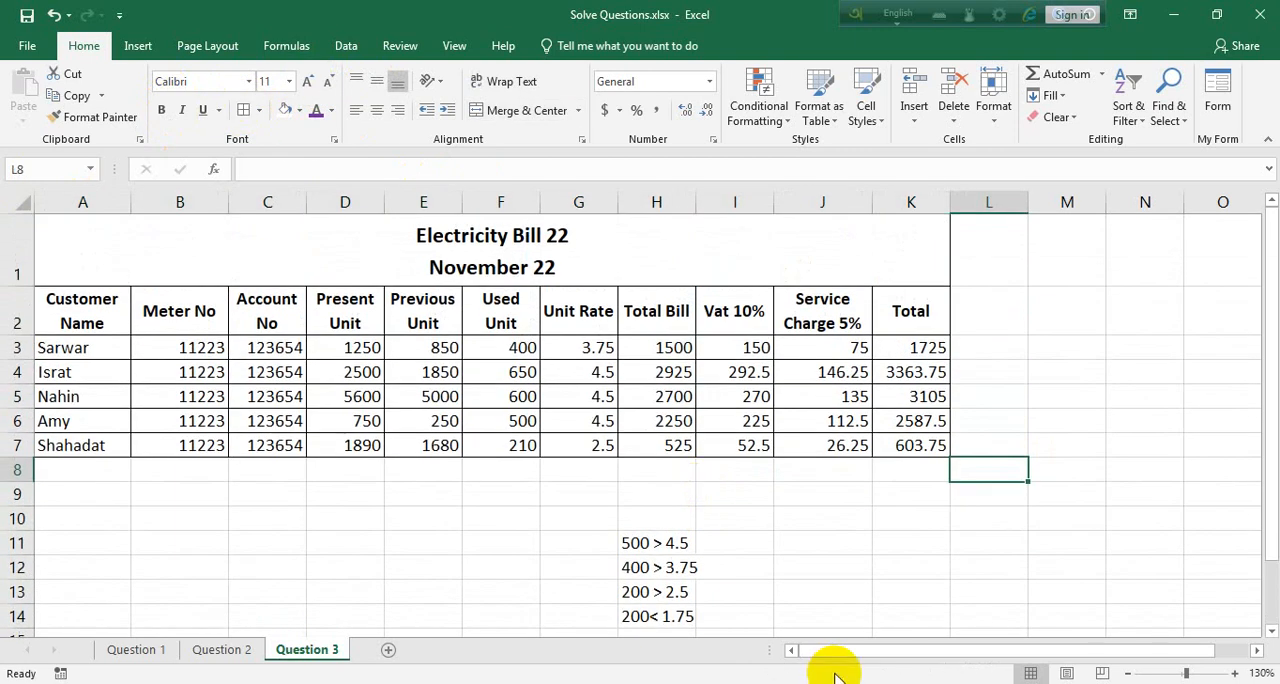